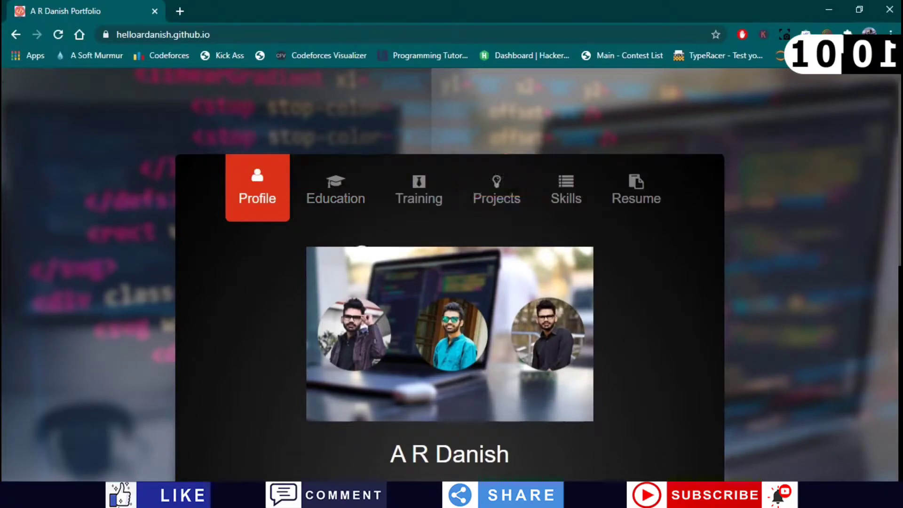
# - Scroll through the portfolio's Profile section, then view and scroll the Education section
pyautogui.scroll(-4, 361, 245)
pyautogui.scroll(-5, 376, 256)
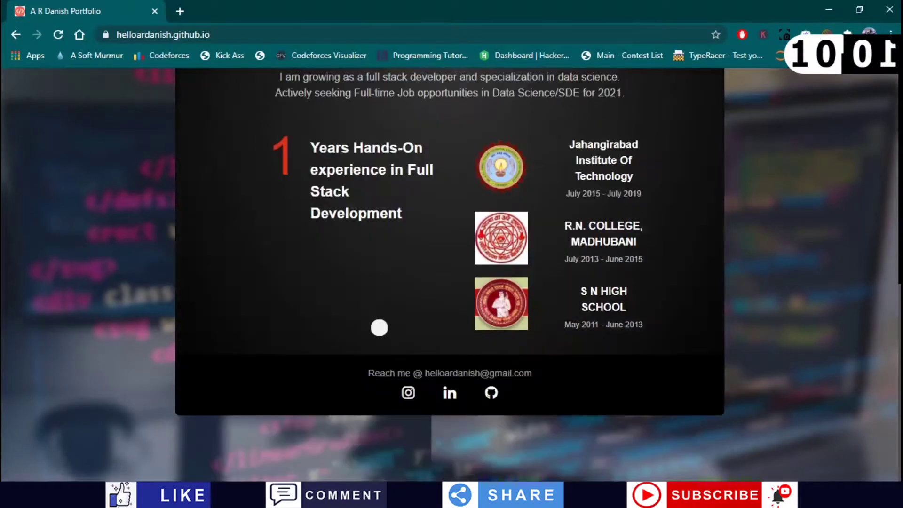
pyautogui.scroll(3, 470, 357)
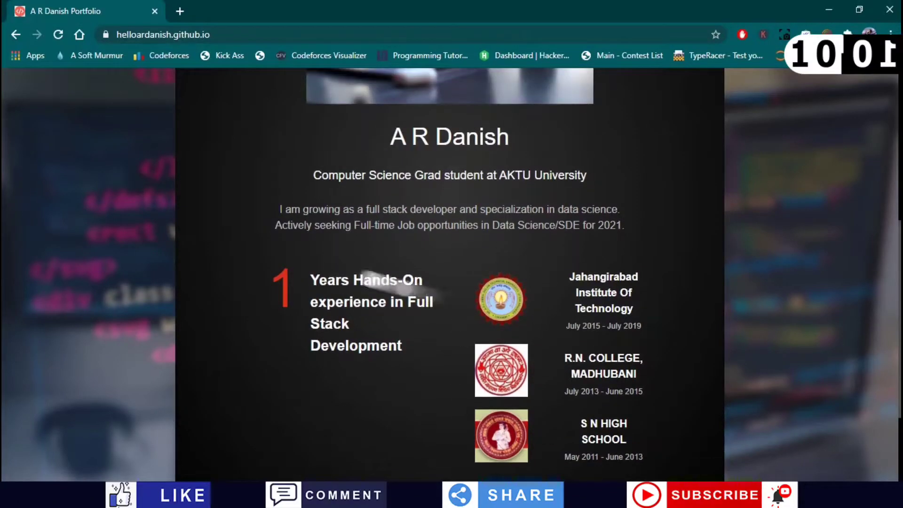
pyautogui.scroll(6, 404, 339)
pyautogui.click(343, 193)
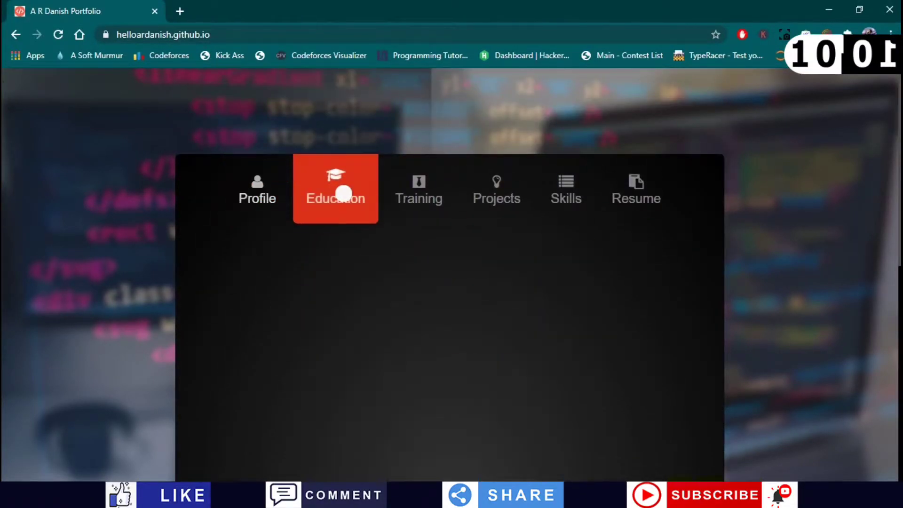
pyautogui.scroll(-3, 357, 207)
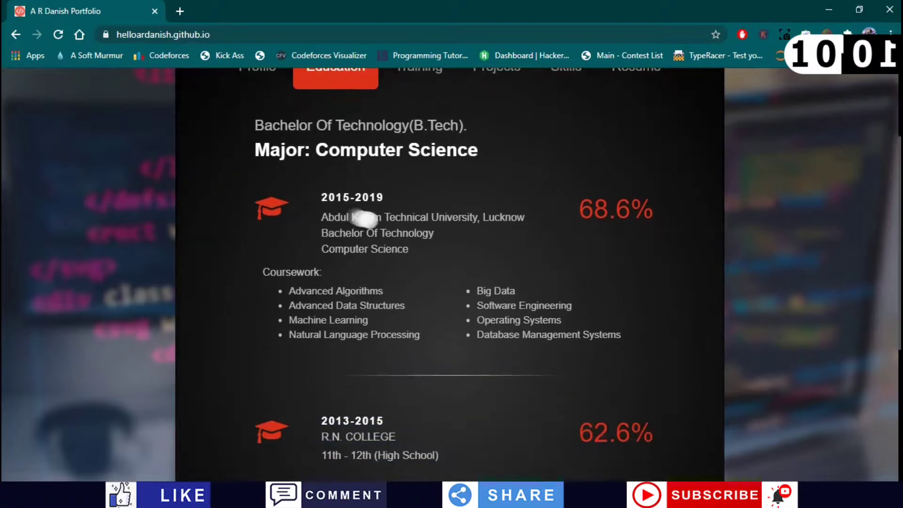
pyautogui.scroll(-3, 382, 219)
pyautogui.scroll(-2, 382, 220)
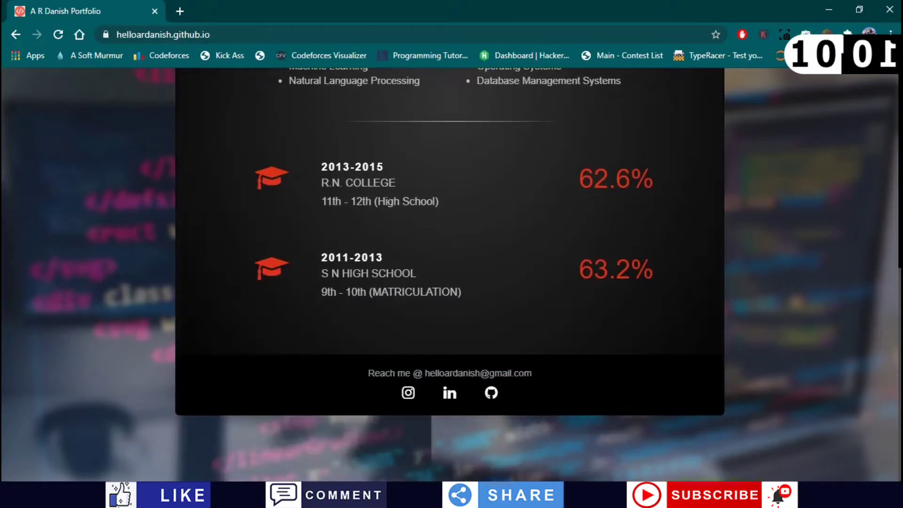
pyautogui.scroll(4, 356, 331)
pyautogui.scroll(-4, 354, 329)
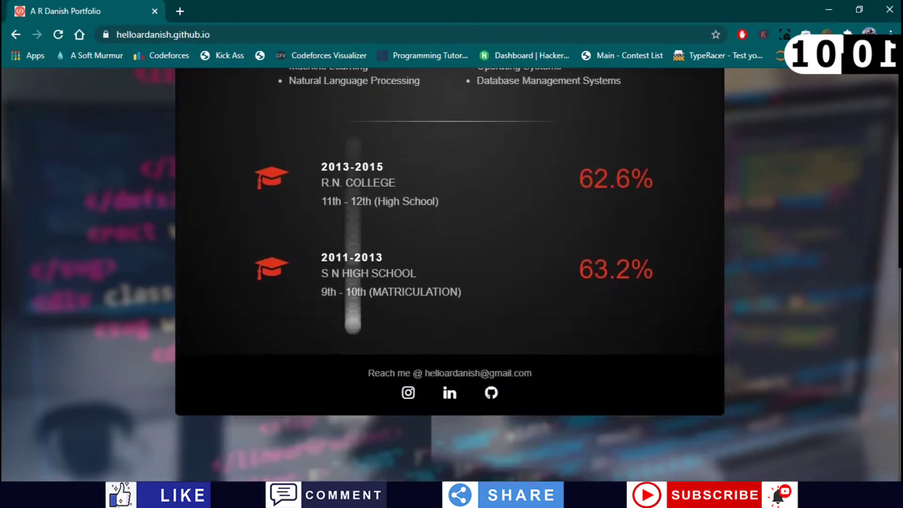
pyautogui.scroll(6, 353, 329)
pyautogui.scroll(2, 359, 280)
# - Review the Training section, then bring up Projects, starting at Campus Hiring Analysis
pyautogui.click(421, 189)
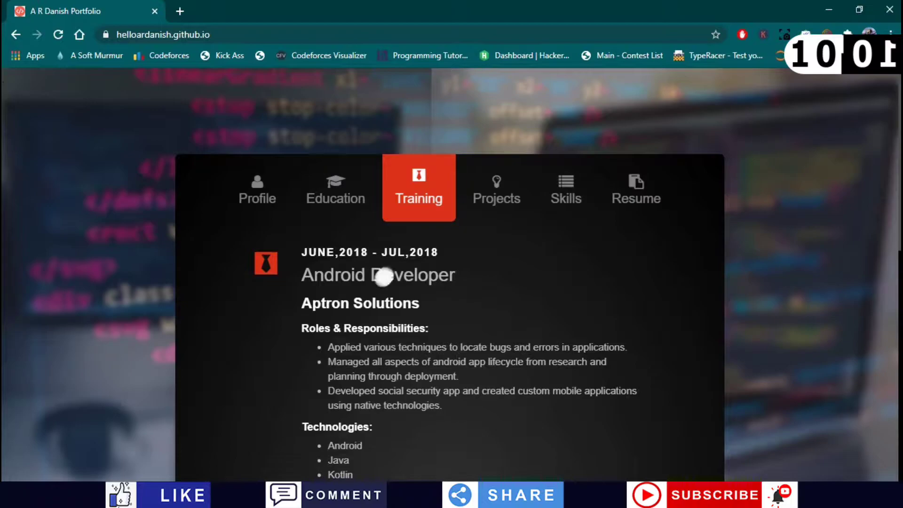
pyautogui.scroll(-5, 357, 297)
pyautogui.scroll(-5, 351, 296)
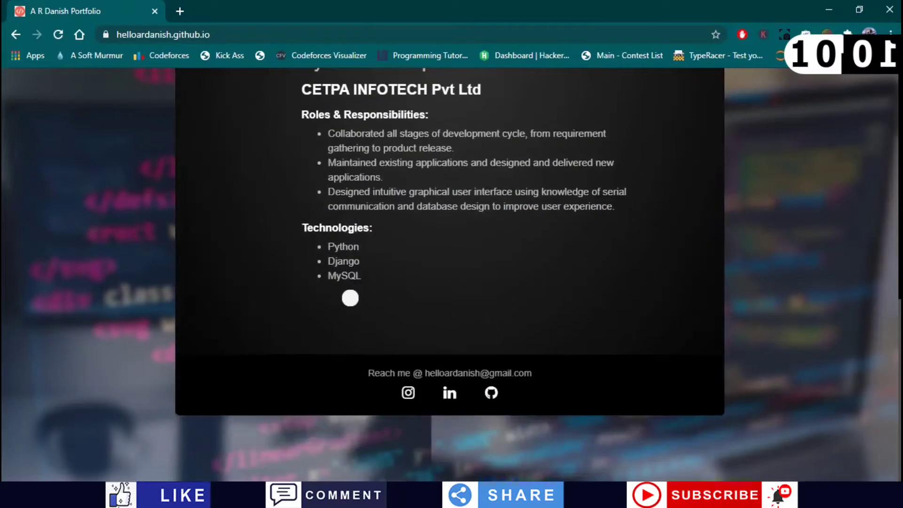
pyautogui.scroll(10, 350, 297)
pyautogui.click(496, 188)
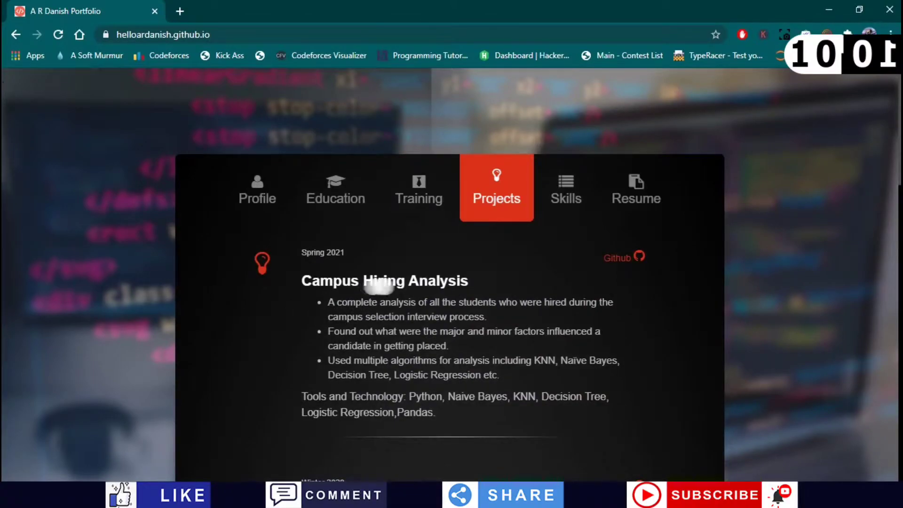
# - Open the Campus Hiring Analysis code on GitHub in a new tab, then scroll the portfolio's Projects
pyautogui.click(612, 256)
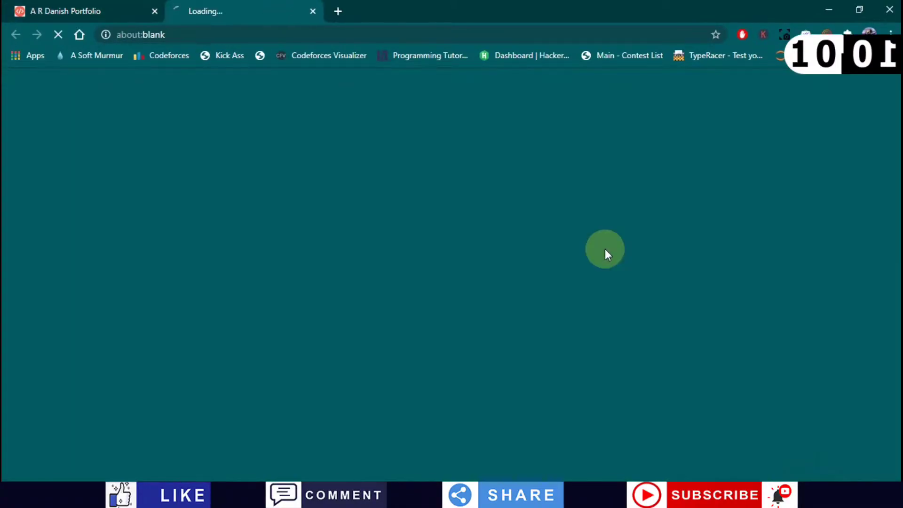
pyautogui.click(133, 5)
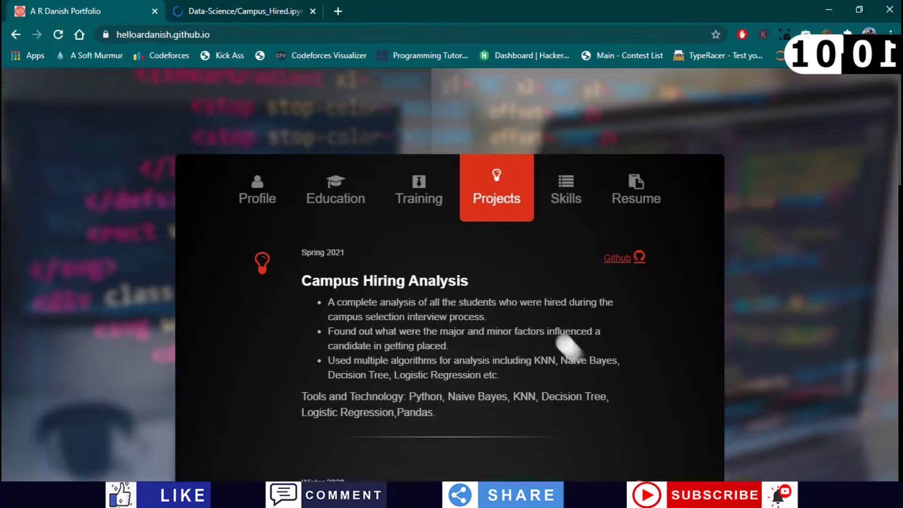
pyautogui.scroll(-2, 304, 146)
pyautogui.scroll(-1, 403, 208)
pyautogui.scroll(-4, 441, 105)
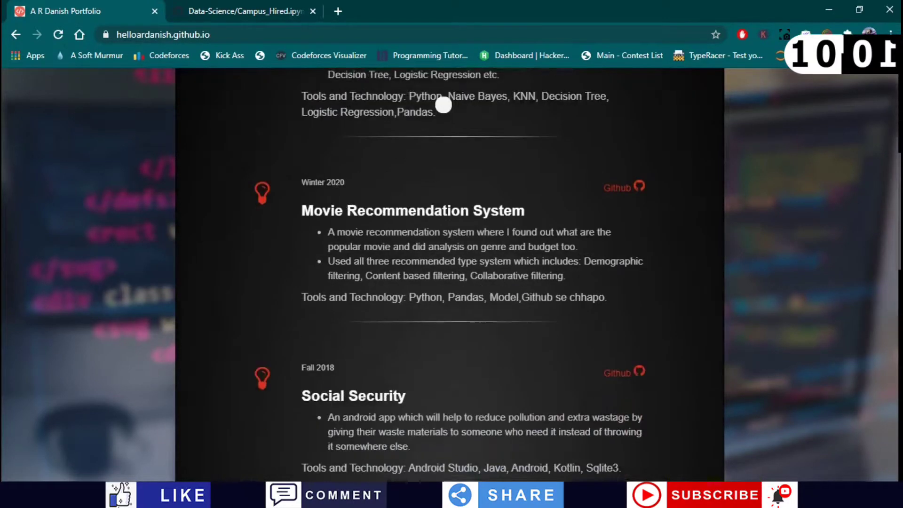
pyautogui.scroll(-4, 450, 212)
pyautogui.scroll(-1, 383, 382)
pyautogui.scroll(-5, 390, 263)
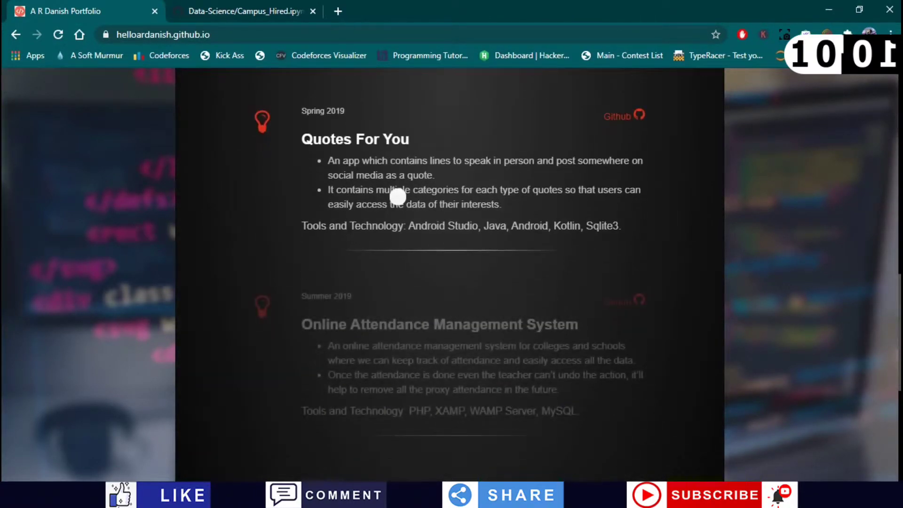
pyautogui.scroll(-4, 398, 258)
pyautogui.scroll(-2, 398, 375)
pyautogui.scroll(-1, 398, 375)
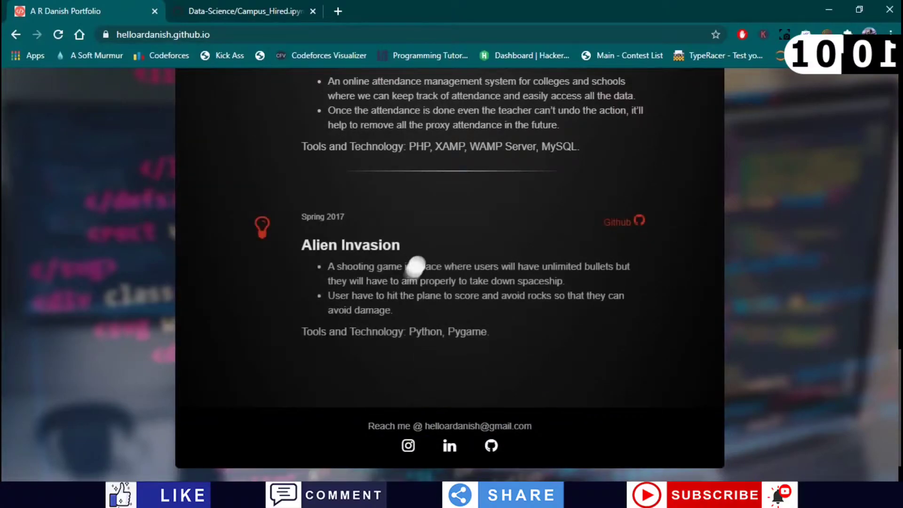
pyautogui.scroll(-1, 429, 244)
pyautogui.scroll(2, 165, 336)
pyautogui.scroll(5, 544, 294)
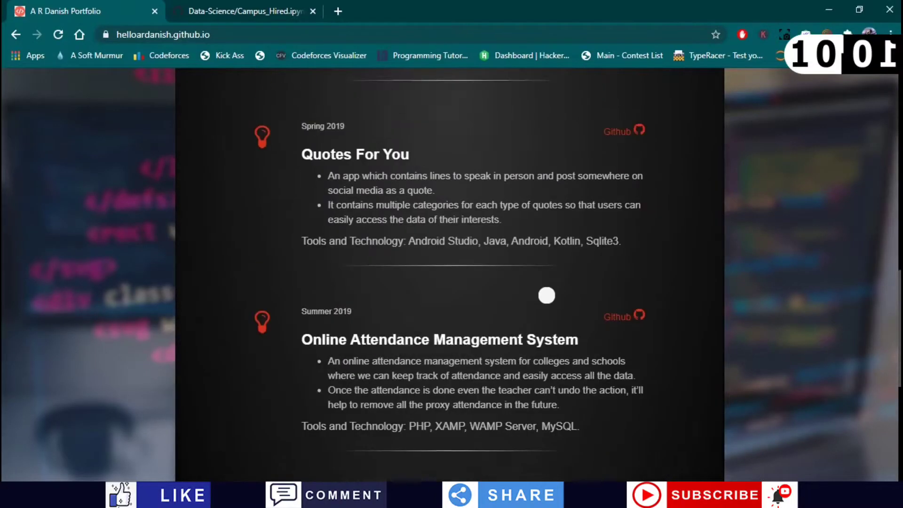
pyautogui.scroll(10, 469, 272)
pyautogui.scroll(4, 420, 202)
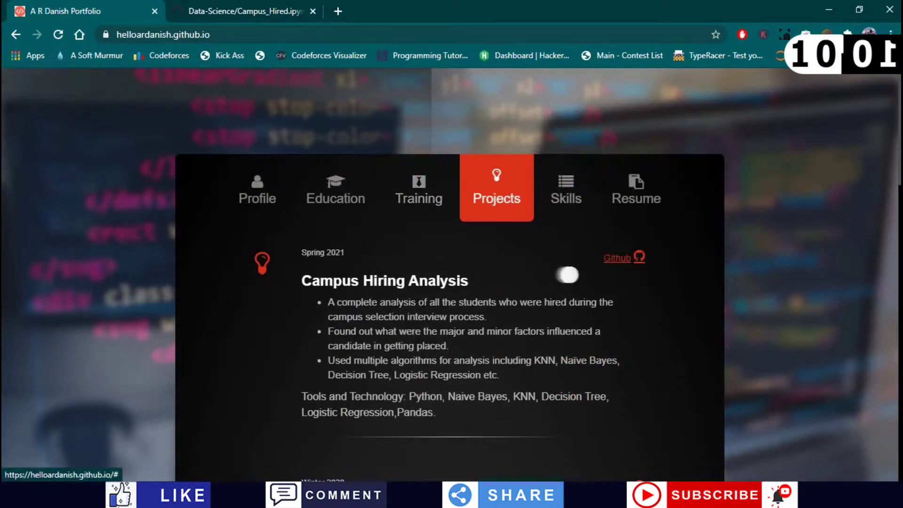
# - Browse the Skills section, then open the portfolio's resume PDF
pyautogui.click(564, 188)
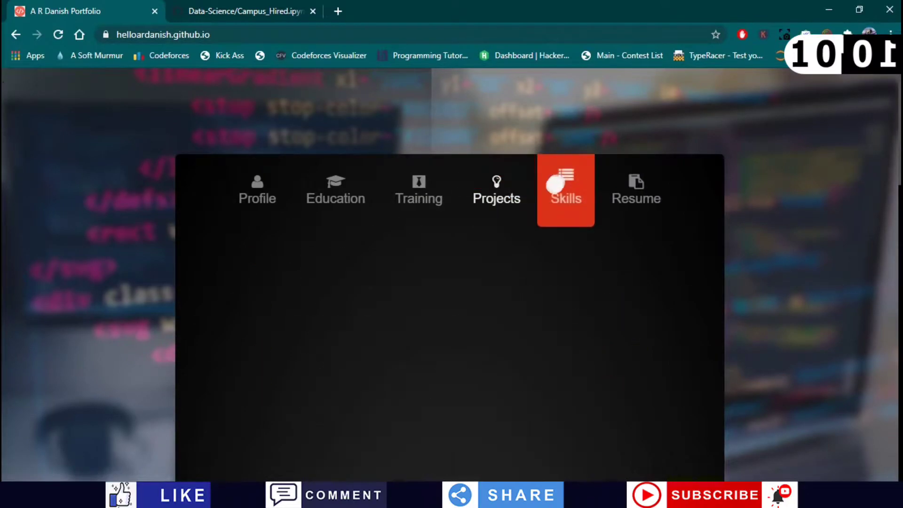
pyautogui.scroll(-1, 395, 242)
pyautogui.scroll(-1, 311, 263)
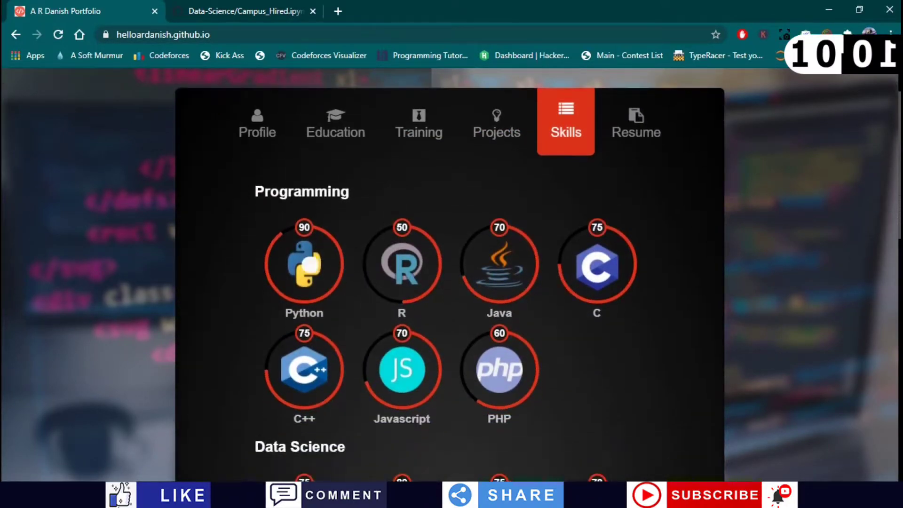
pyautogui.scroll(-2, 324, 263)
pyautogui.scroll(-4, 324, 188)
pyautogui.scroll(-6, 323, 124)
pyautogui.scroll(-2, 470, 235)
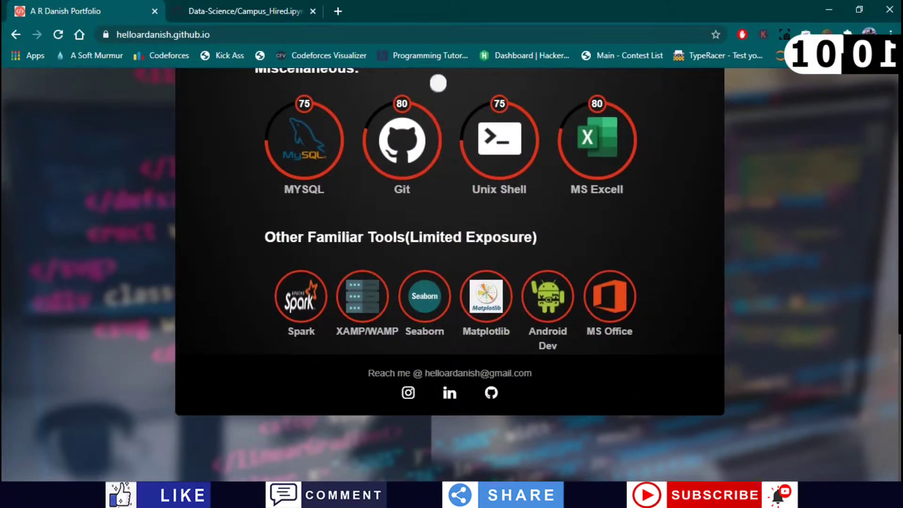
pyautogui.scroll(6, 442, 155)
pyautogui.scroll(10, 447, 227)
pyautogui.click(655, 201)
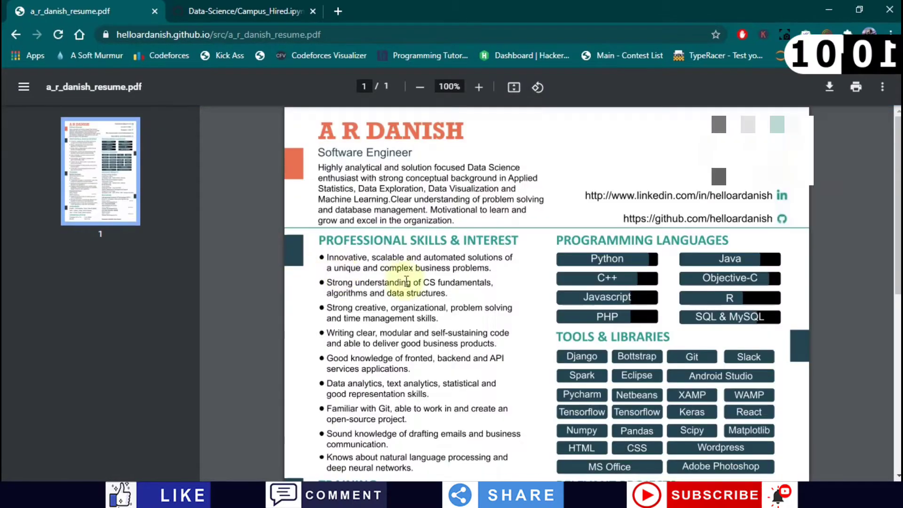
# - Look over the Campus Hiring notebook, close its tab, and return from the resume to Profile
pyautogui.scroll(-1, 512, 301)
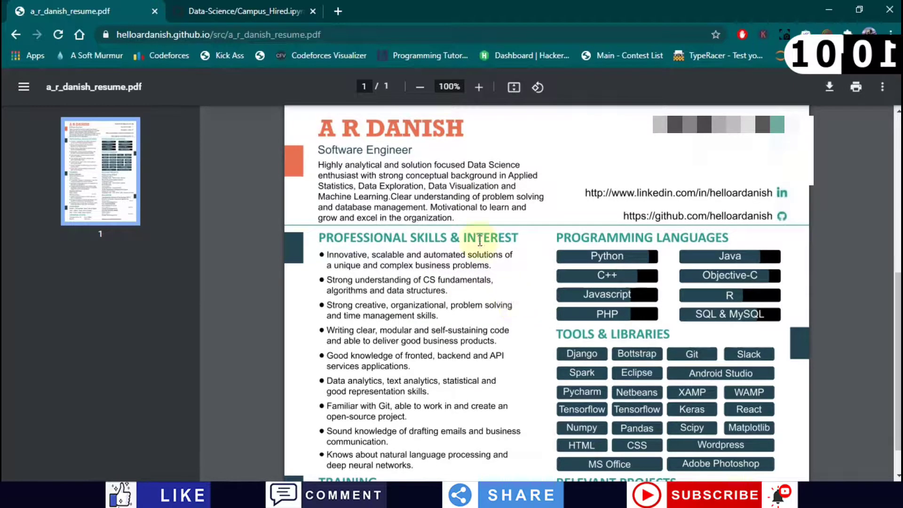
pyautogui.click(273, 9)
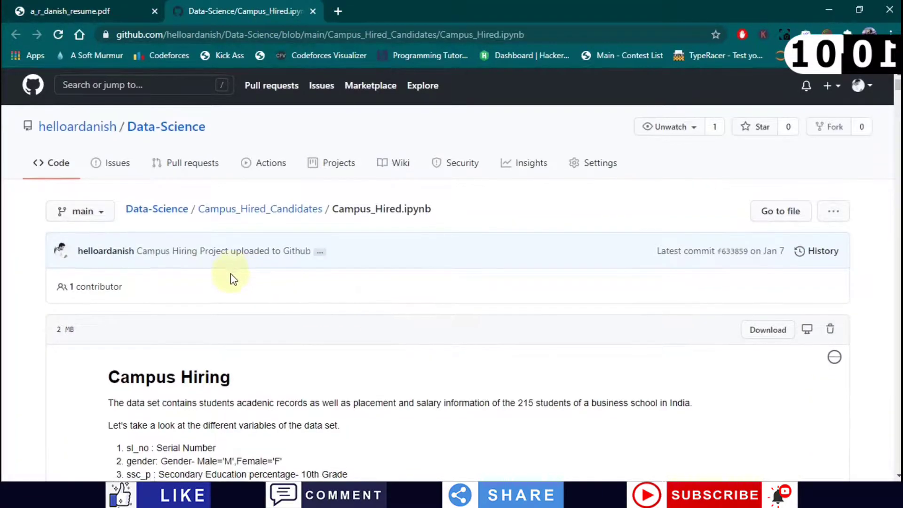
pyautogui.scroll(-4, 232, 279)
pyautogui.scroll(4, 185, 249)
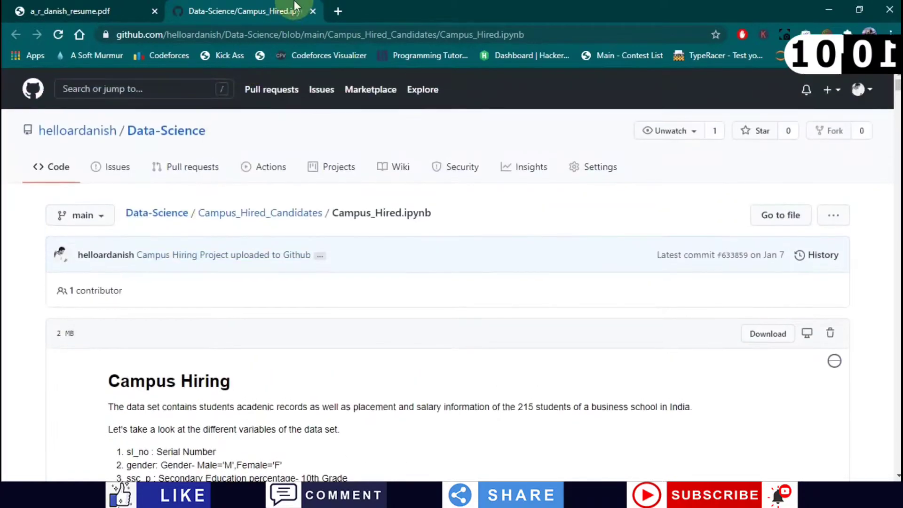
pyautogui.click(313, 10)
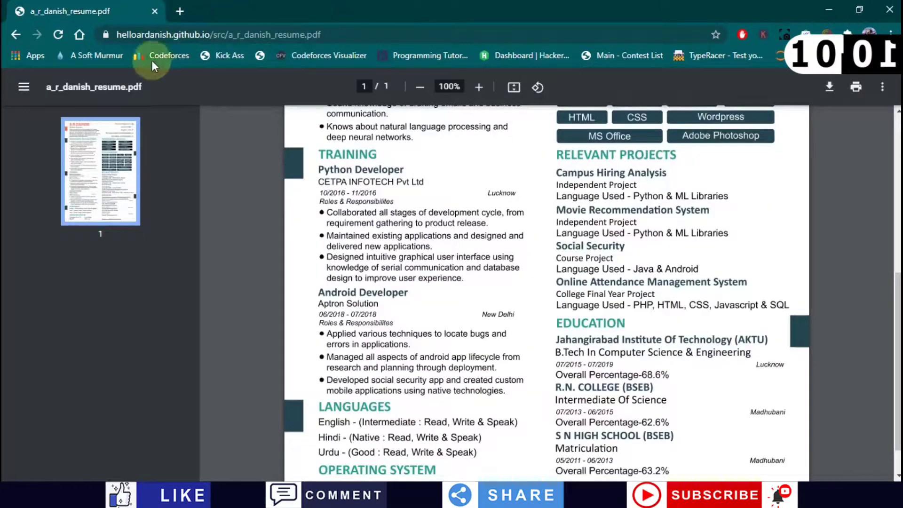
pyautogui.click(15, 35)
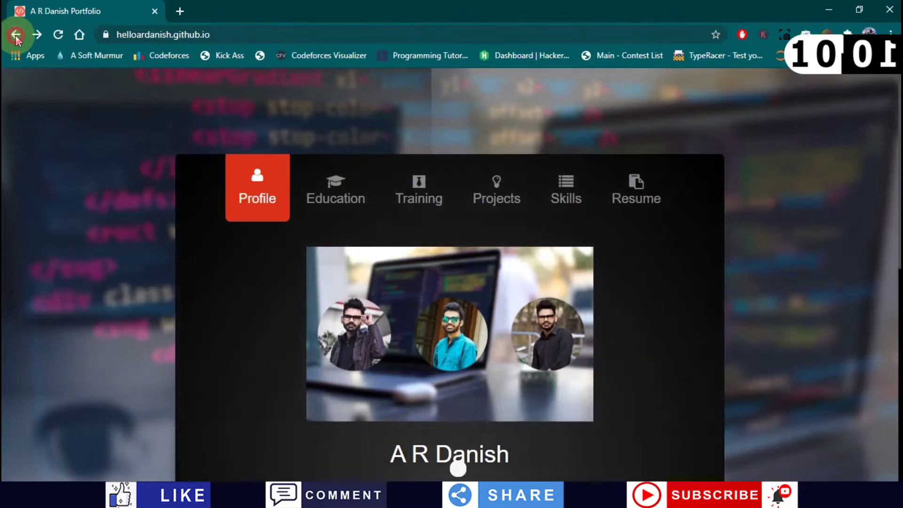
# - Go back to the GitHub repository page and scroll down to its README
pyautogui.click(16, 35)
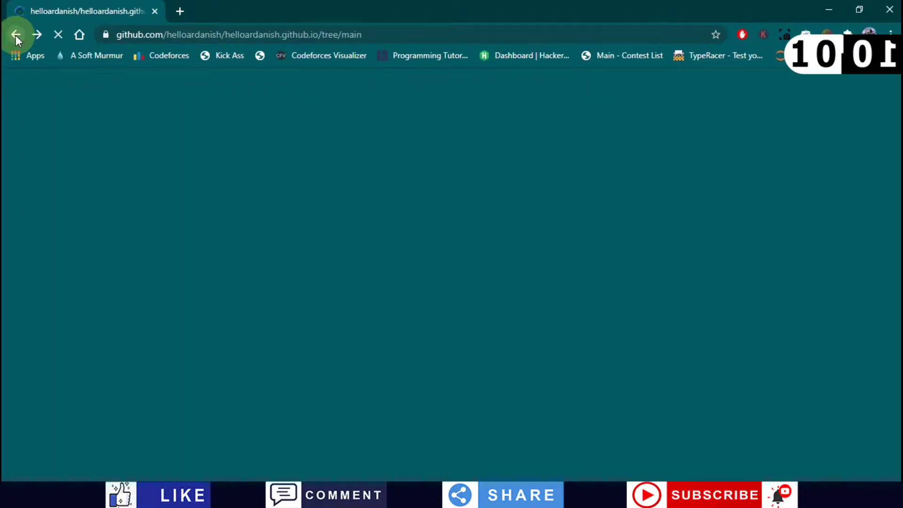
pyautogui.scroll(7, 141, 198)
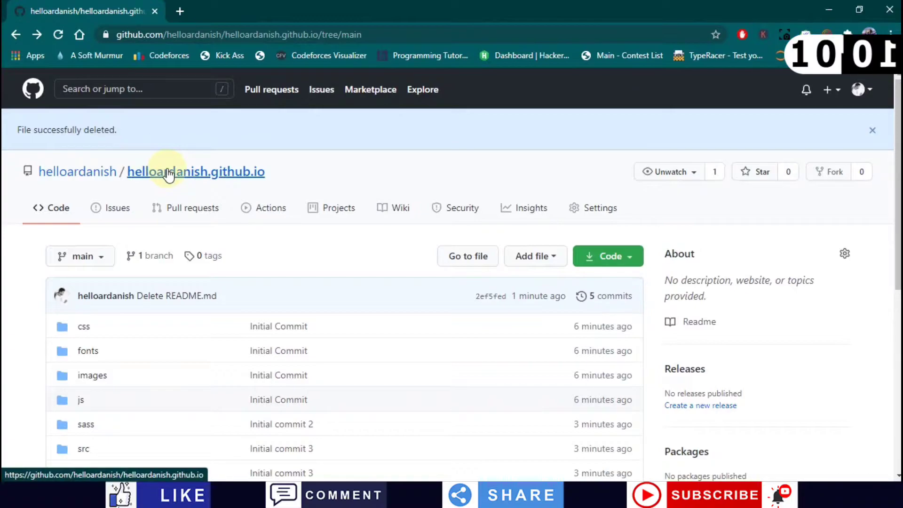
pyautogui.scroll(-3, 112, 235)
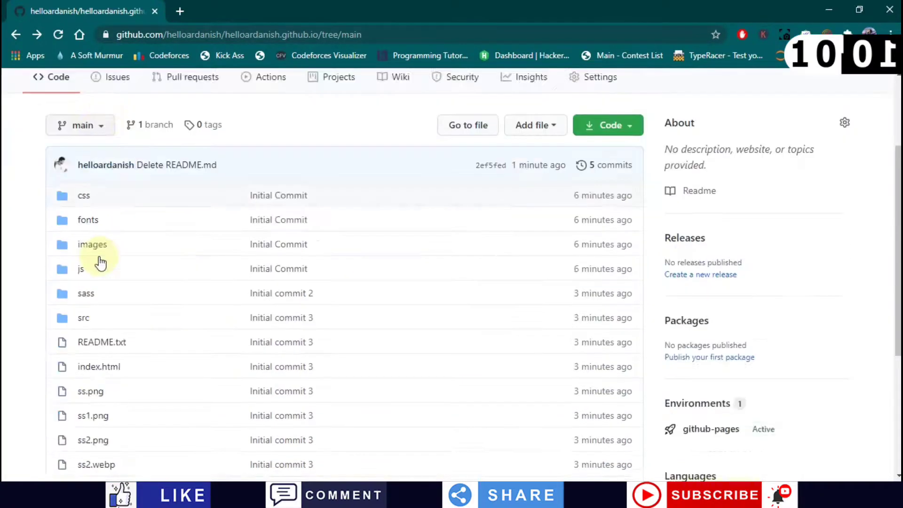
pyautogui.scroll(-4, 98, 259)
pyautogui.scroll(-1, 101, 272)
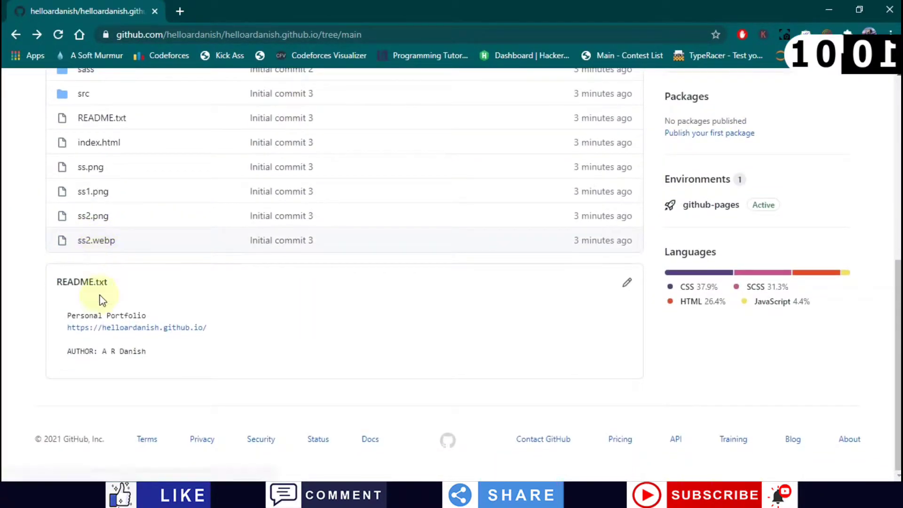
# - Copy the README's portfolio site link address and start a blank browser tab
pyautogui.rightClick(109, 329)
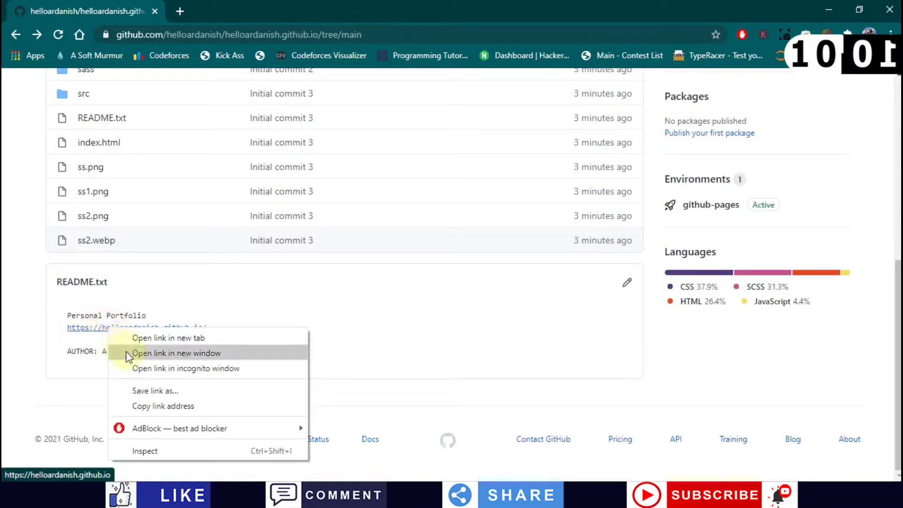
pyautogui.click(136, 405)
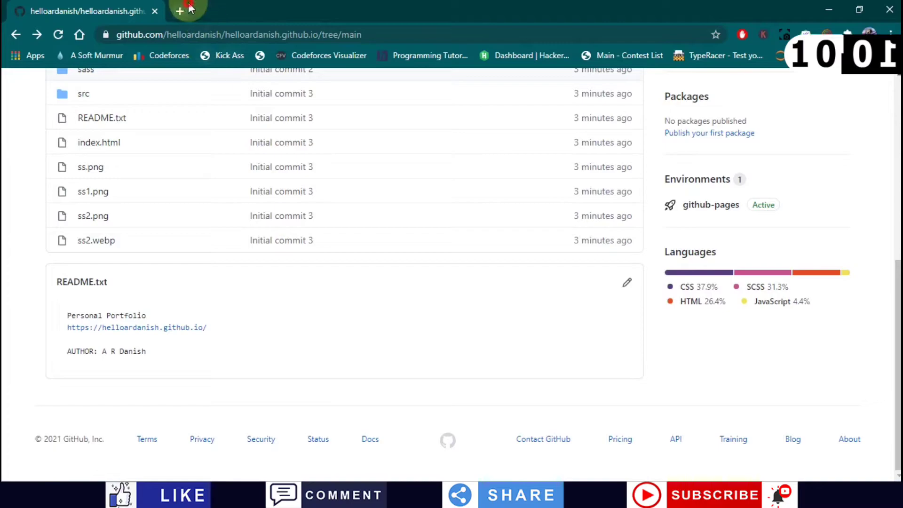
pyautogui.click(179, 11)
# - Load web.whatsapp.com in the new tab, then bring up File Explorer at This PC
pyautogui.write('web.whatsapp.com')
pyautogui.press('Return')
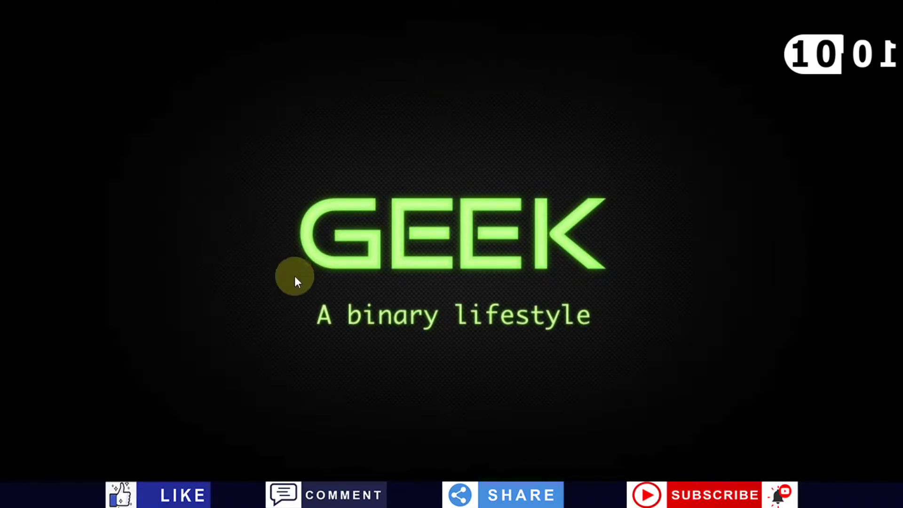
pyautogui.press('super+e')
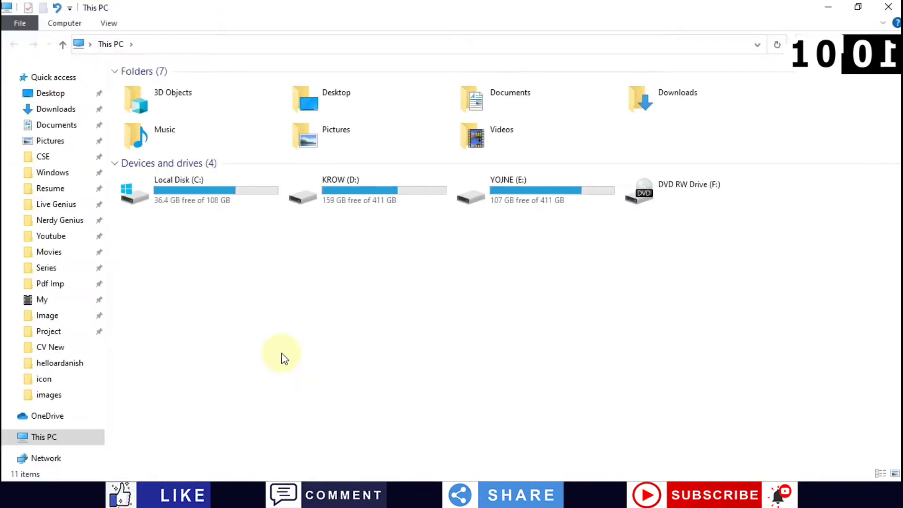
pyautogui.moveTo(43, 379)
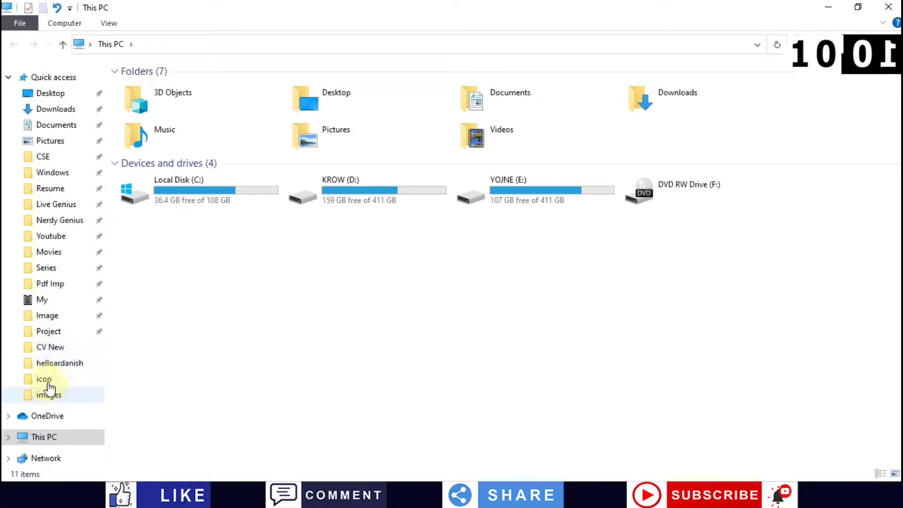
# - Open the helloardanish folder under KROW (D:) > My > Resume
pyautogui.click(47, 363)
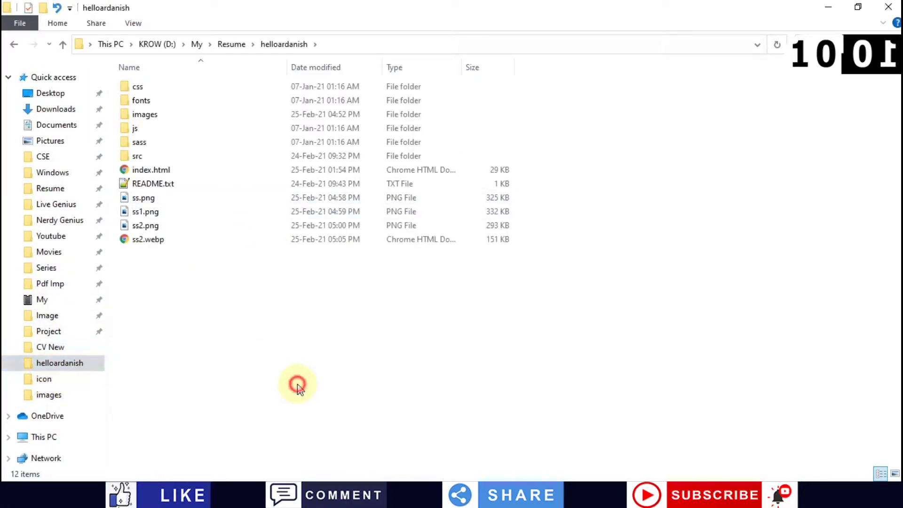
pyautogui.click(230, 44)
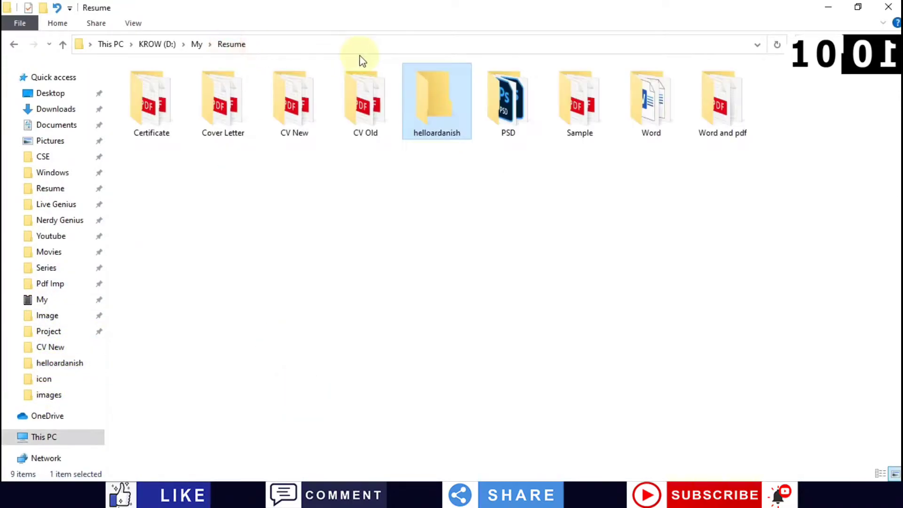
pyautogui.doubleClick(435, 108)
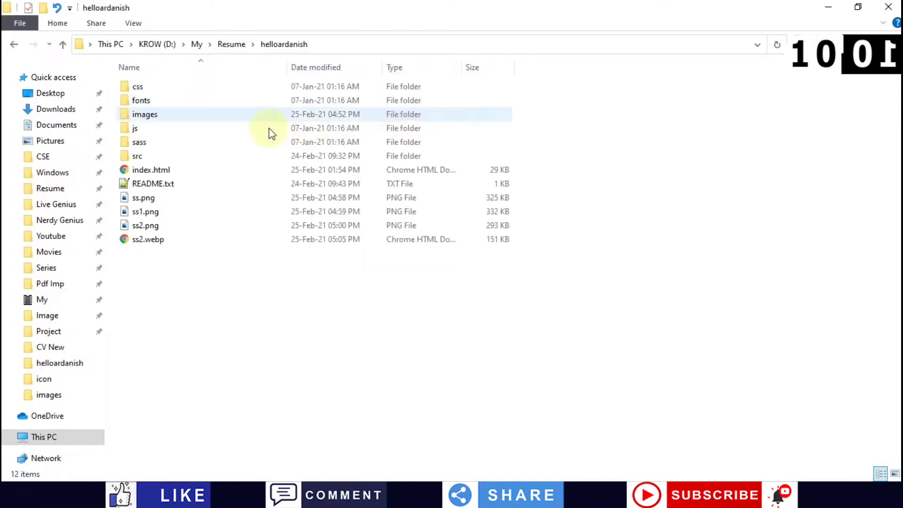
# - Preview the ss.png and ss2.png screenshots full screen, then close the image viewer
pyautogui.doubleClick(144, 198)
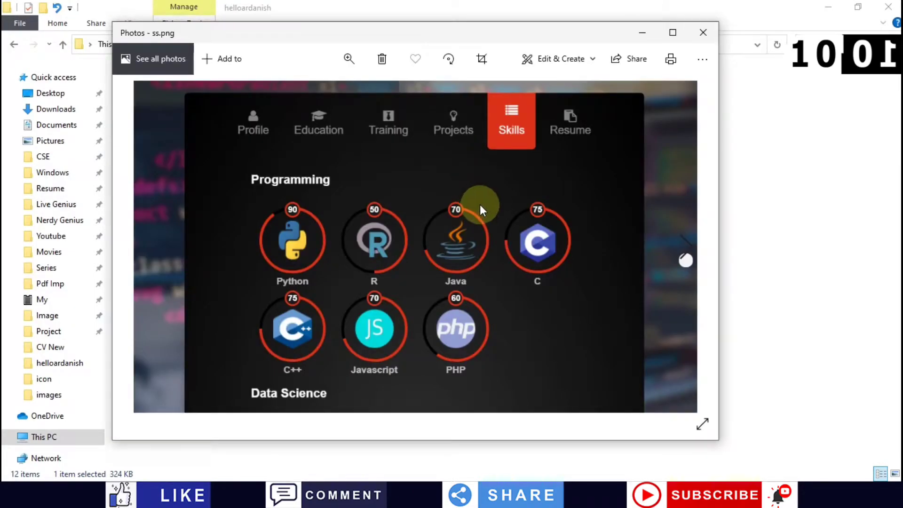
pyautogui.press('Right')
pyautogui.press('Right')
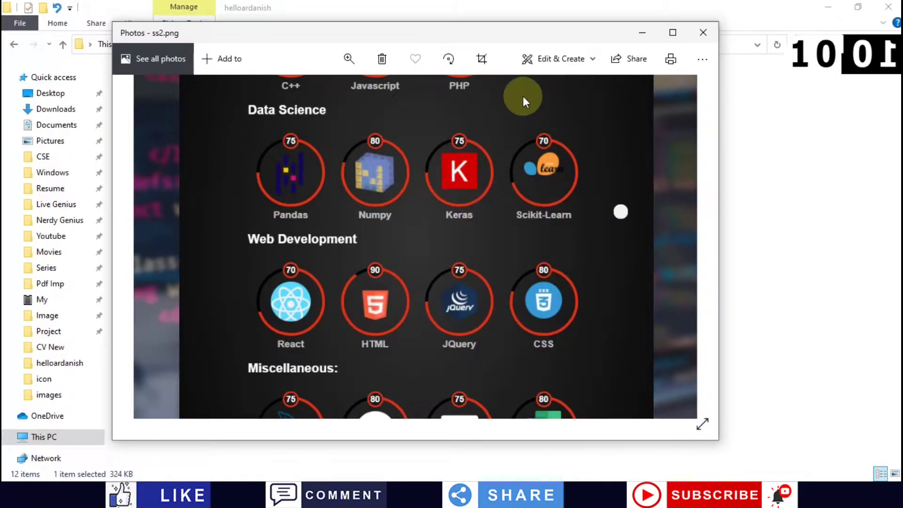
pyautogui.click(687, 35)
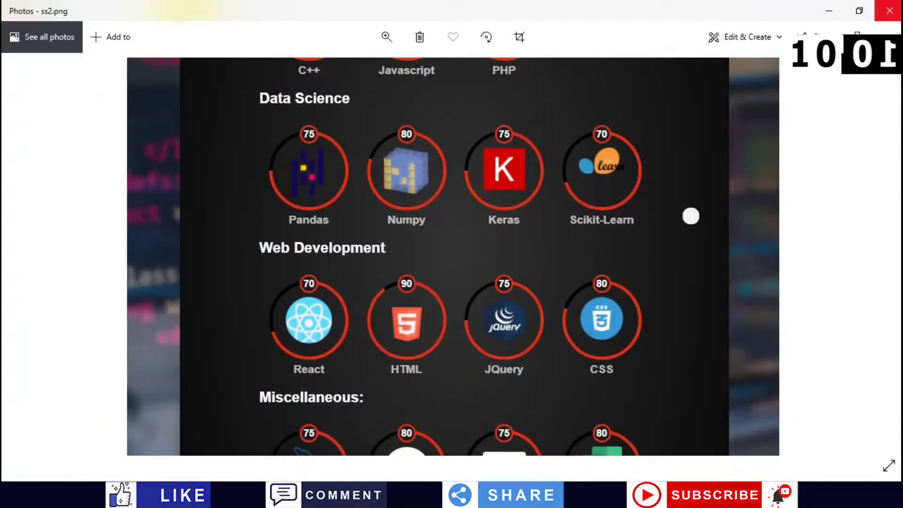
pyautogui.click(888, 6)
# - Peek inside the css folder, come back, and select index.html
pyautogui.doubleClick(159, 87)
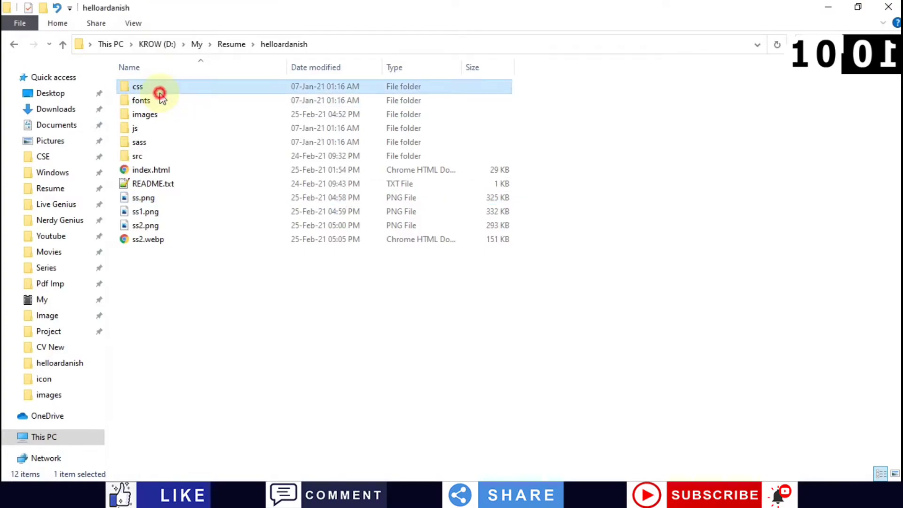
pyautogui.hotkey('alt', 'Left')
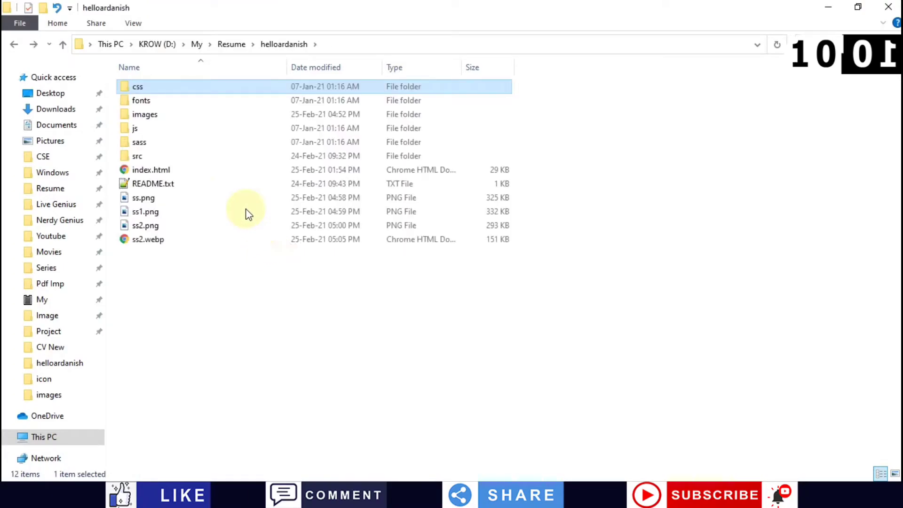
pyautogui.click(173, 173)
# - Open the local index.html in Chrome and scroll through its Profile section
pyautogui.press('Return')
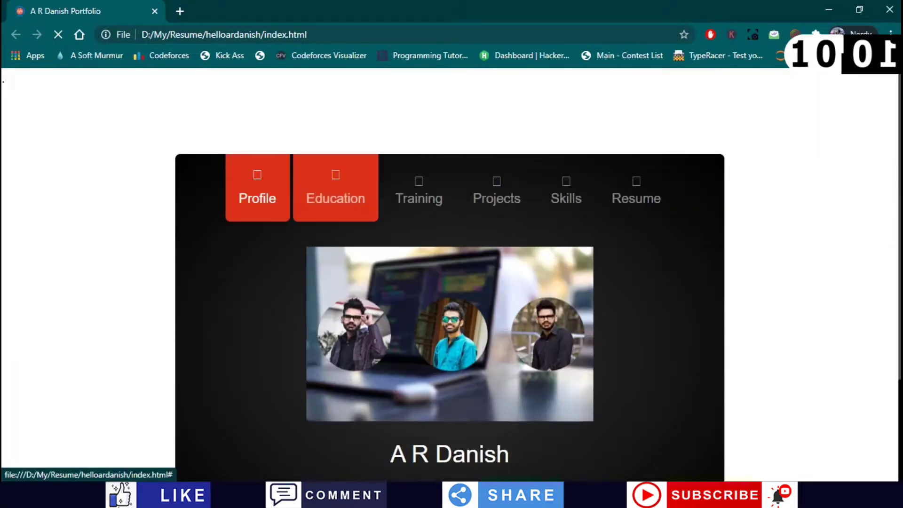
pyautogui.scroll(-2, 314, 296)
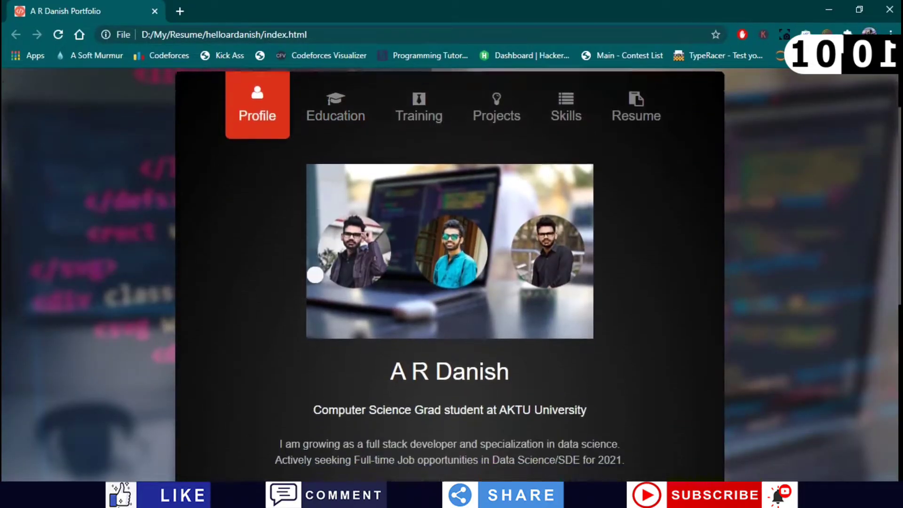
pyautogui.scroll(-2, 313, 282)
pyautogui.scroll(-3, 293, 295)
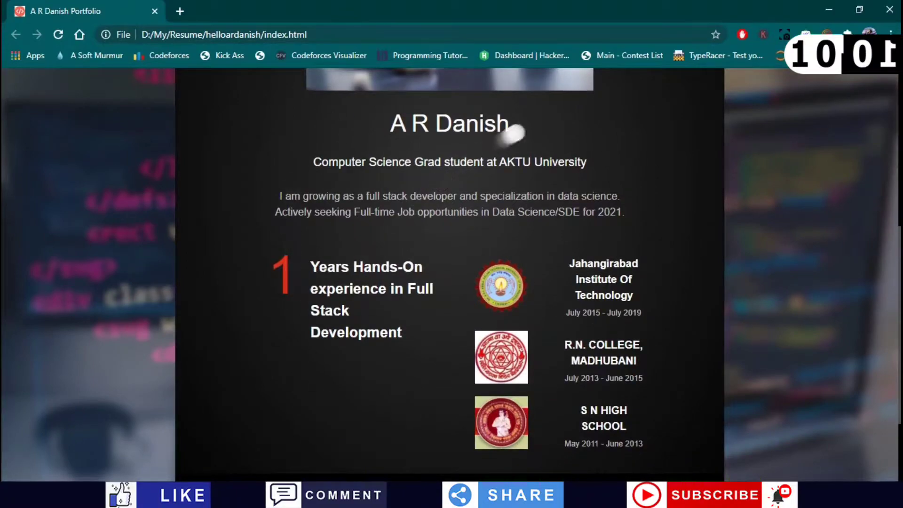
pyautogui.scroll(-3, 520, 121)
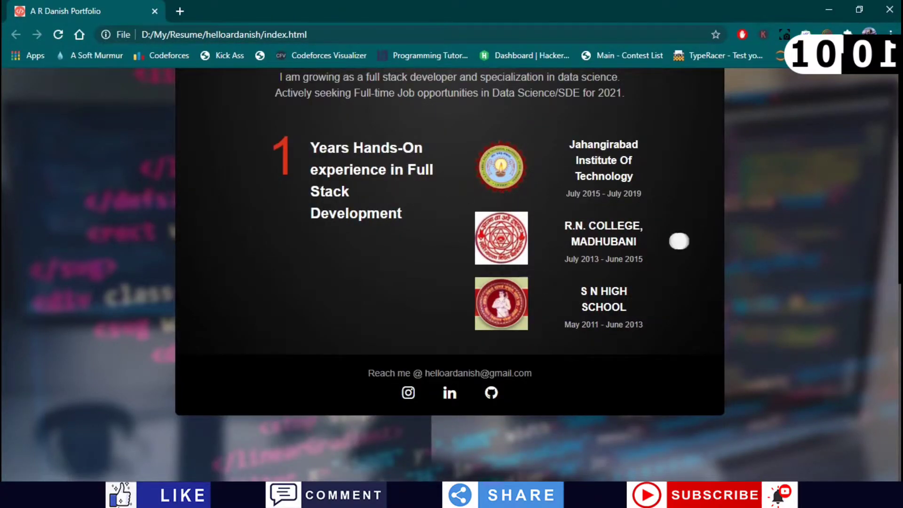
pyautogui.scroll(5, 473, 256)
pyautogui.scroll(3, 301, 308)
pyautogui.scroll(2, 291, 248)
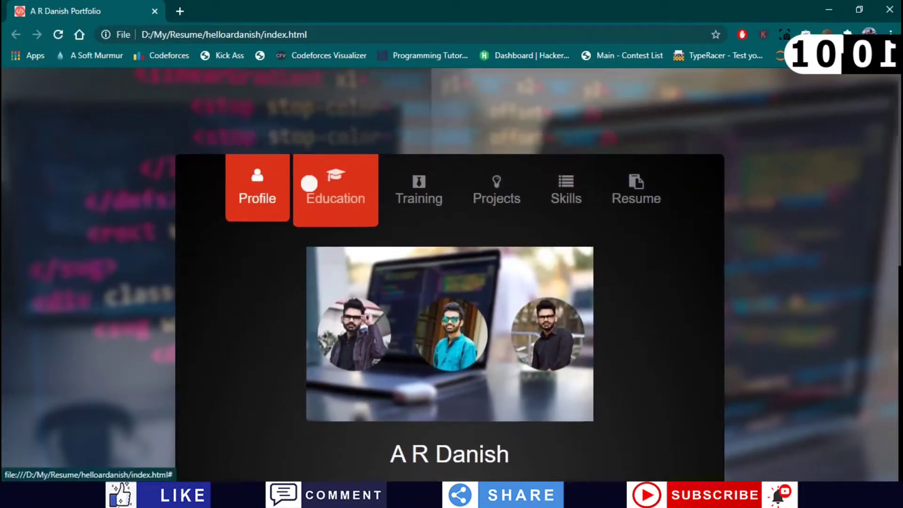
# - View and scroll through the local portfolio's Education section
pyautogui.click(309, 182)
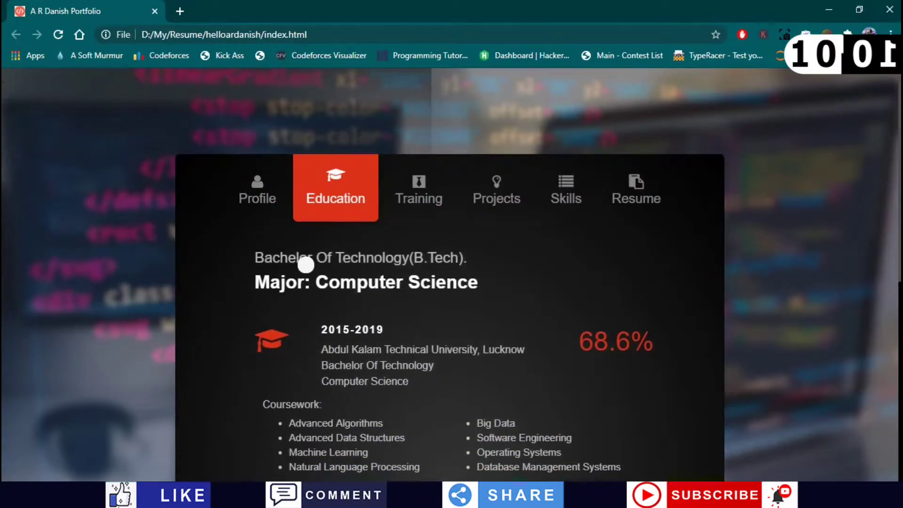
pyautogui.scroll(-2, 302, 262)
pyautogui.scroll(-1, 302, 225)
pyautogui.scroll(-2, 303, 204)
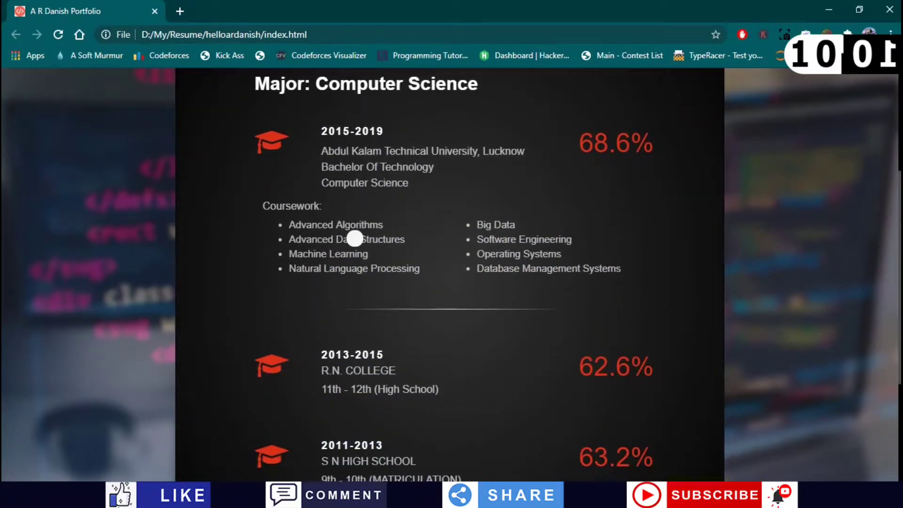
pyautogui.scroll(-2, 355, 238)
pyautogui.scroll(-1, 352, 244)
pyautogui.scroll(-1, 346, 254)
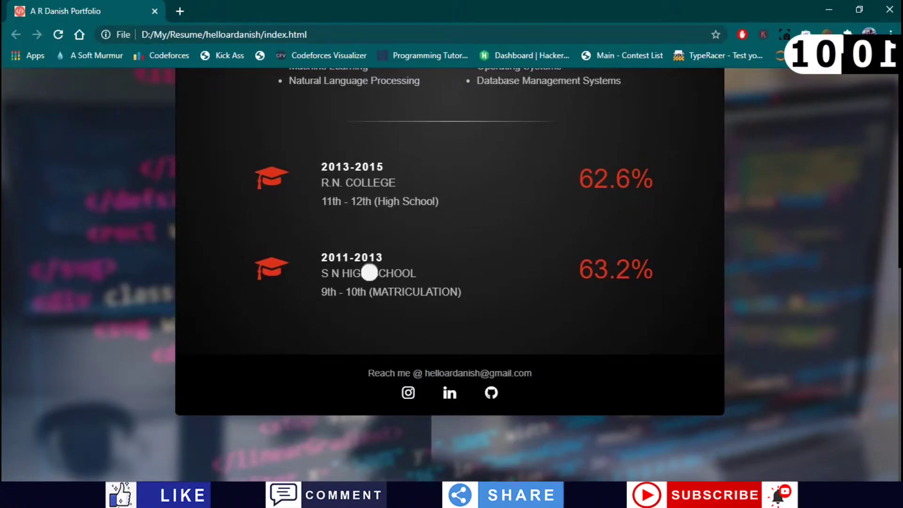
pyautogui.scroll(6, 362, 268)
pyautogui.scroll(1, 352, 282)
pyautogui.scroll(1, 348, 329)
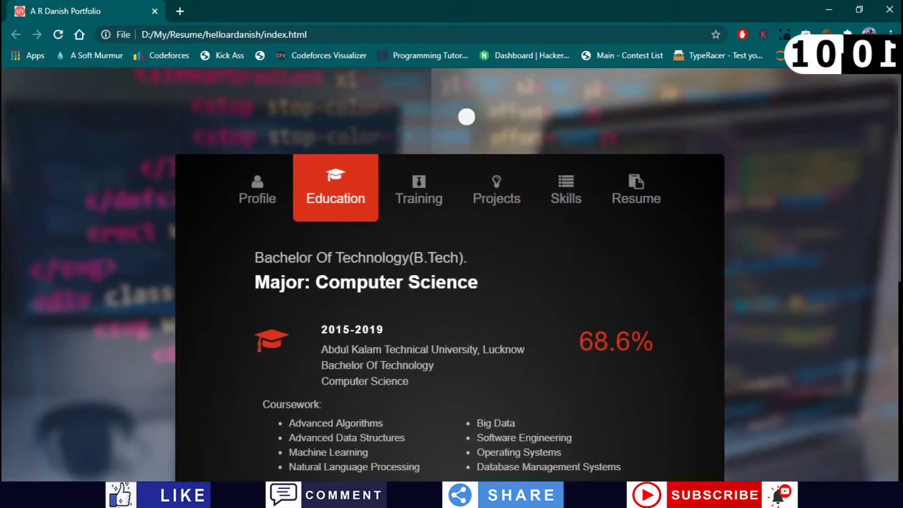
# - Show the Training section and scroll past the June–July 2018 Android Developer entry
pyautogui.click(438, 195)
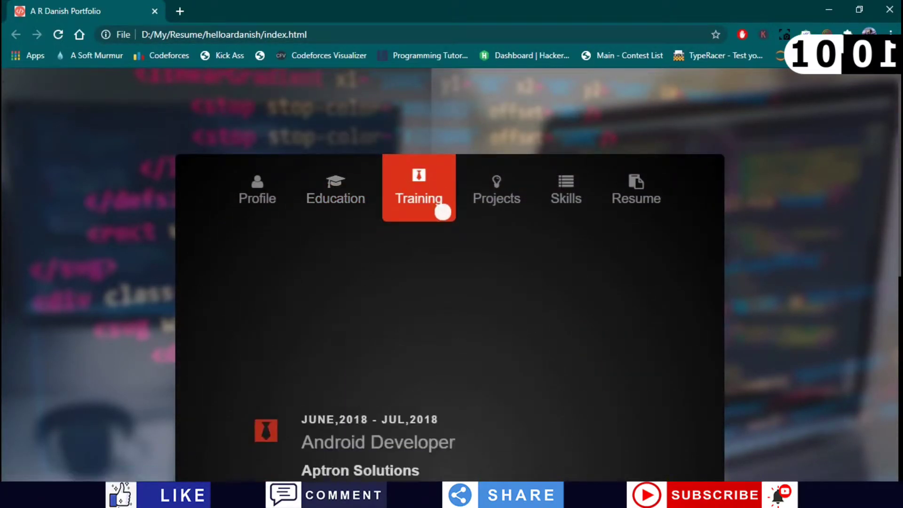
pyautogui.scroll(-1, 441, 174)
pyautogui.scroll(-1, 444, 141)
pyautogui.scroll(-2, 440, 174)
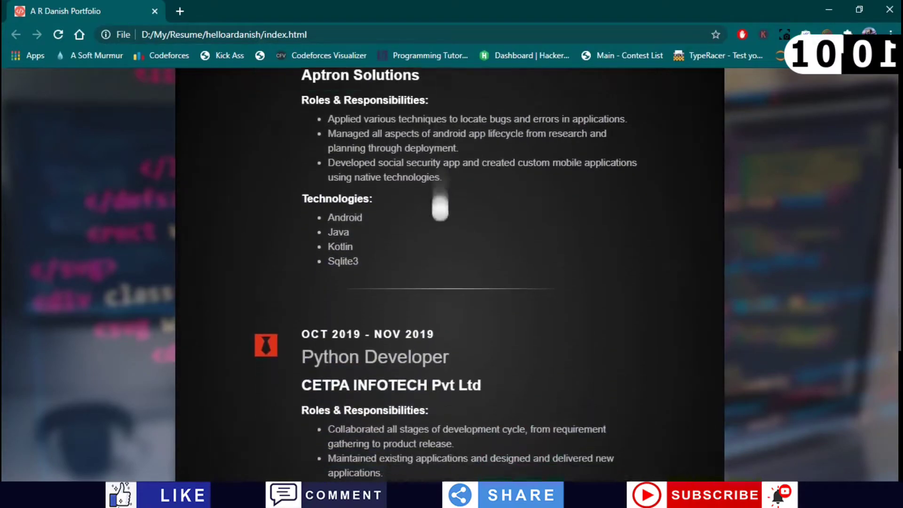
pyautogui.scroll(-3, 432, 230)
pyautogui.scroll(-3, 423, 268)
pyautogui.scroll(10, 421, 263)
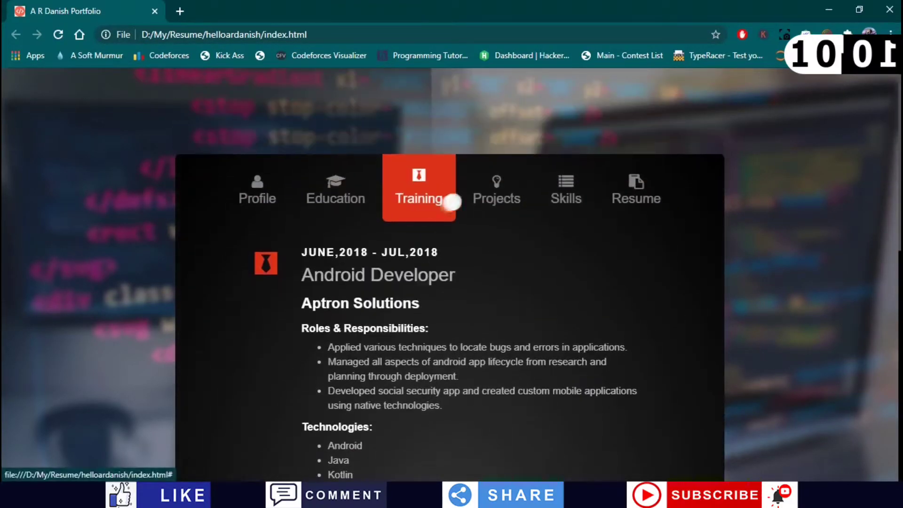
# - View and scroll through the local portfolio's Projects section
pyautogui.click(513, 187)
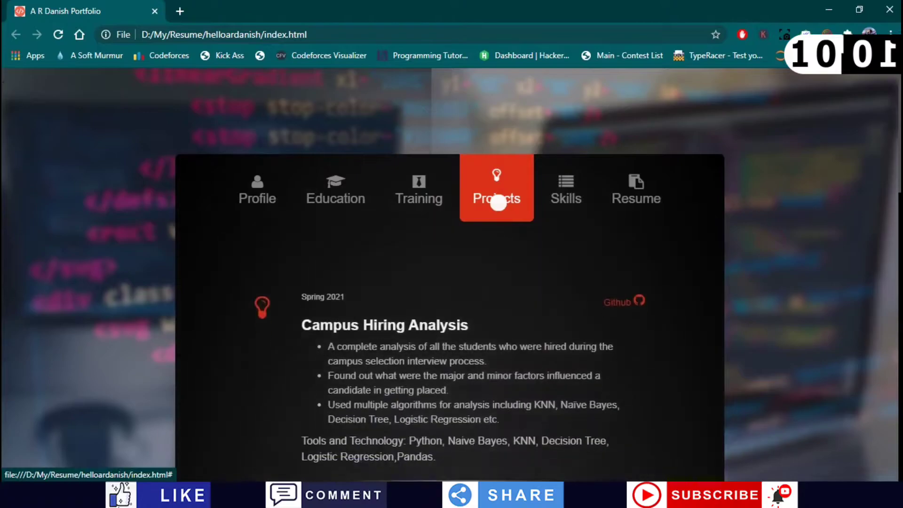
pyautogui.scroll(-4, 429, 220)
pyautogui.scroll(-3, 428, 219)
pyautogui.scroll(-1, 429, 217)
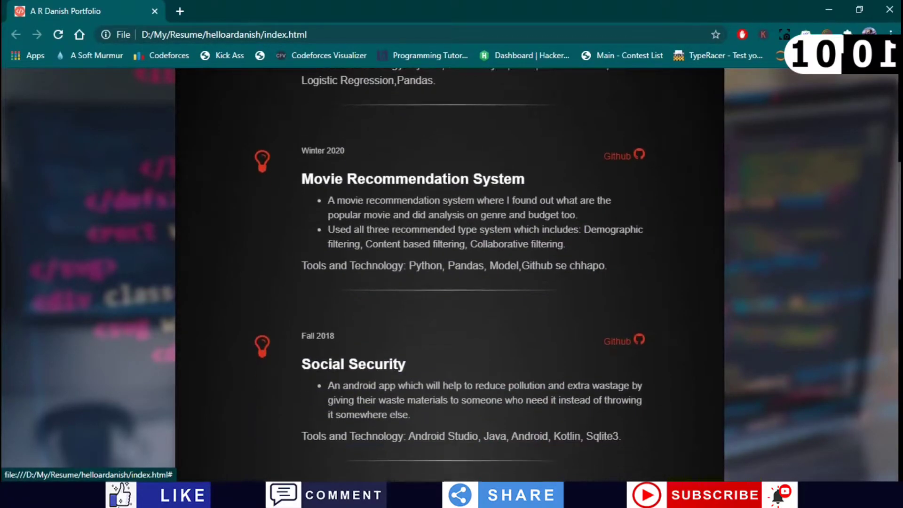
pyautogui.scroll(-3, 429, 217)
pyautogui.scroll(-2, 429, 218)
pyautogui.scroll(-5, 431, 221)
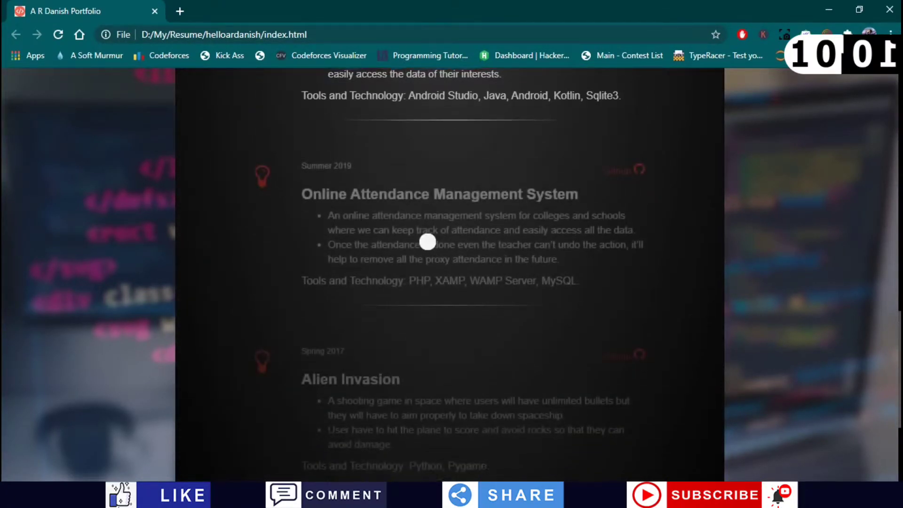
pyautogui.scroll(5, 428, 241)
pyautogui.scroll(5, 432, 258)
# - Review the Skills section, then close the Chrome portfolio preview
pyautogui.click(562, 191)
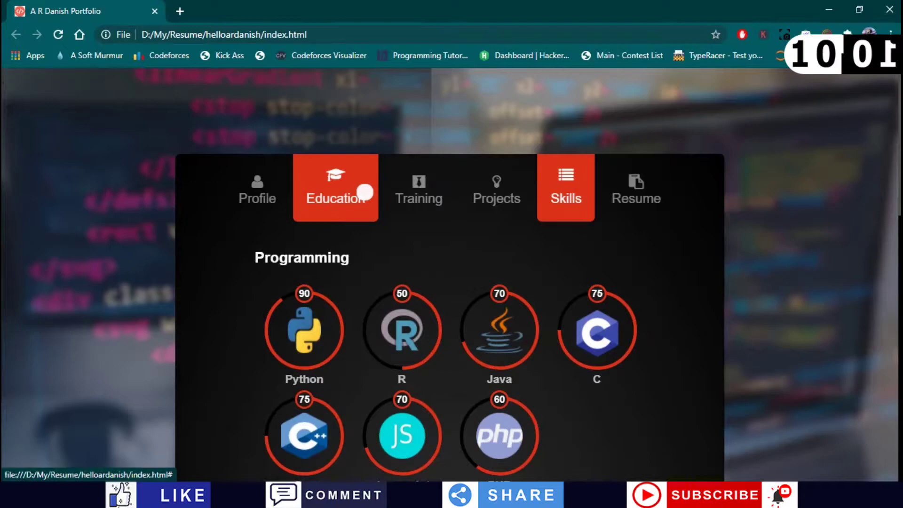
pyautogui.scroll(-5, 452, 291)
pyautogui.scroll(5, 452, 97)
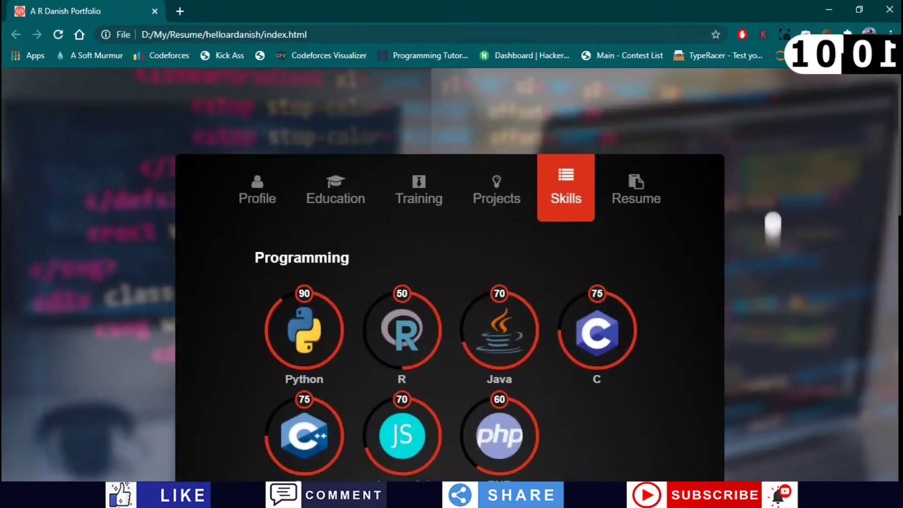
pyautogui.scroll(-5, 363, 212)
pyautogui.scroll(-5, 239, 278)
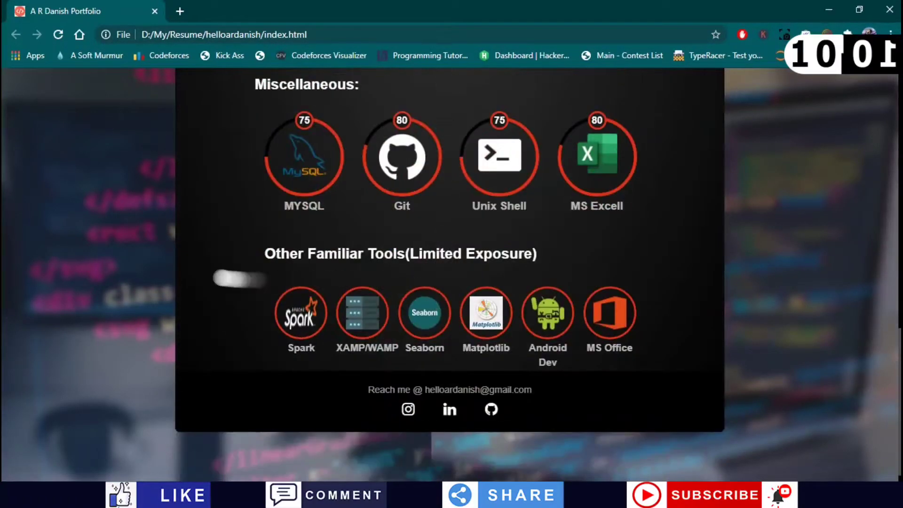
pyautogui.scroll(5, 240, 278)
pyautogui.scroll(5, 193, 216)
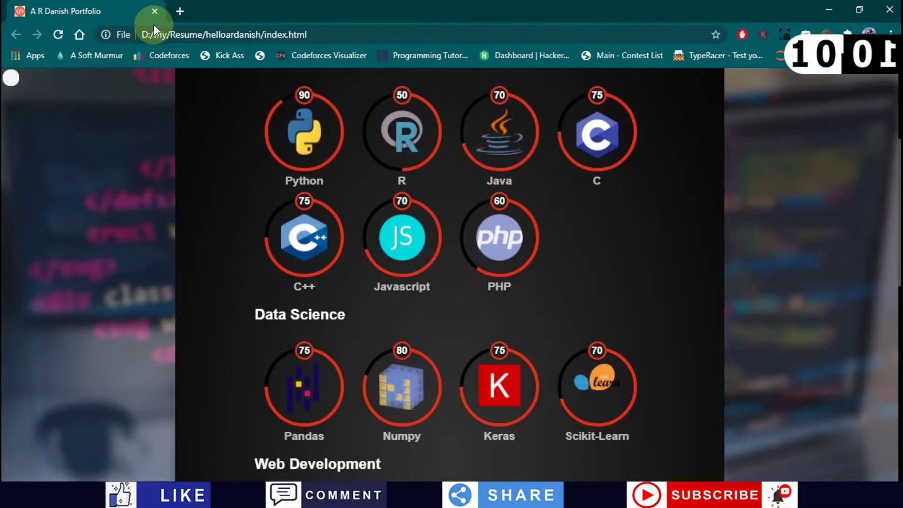
pyautogui.click(154, 11)
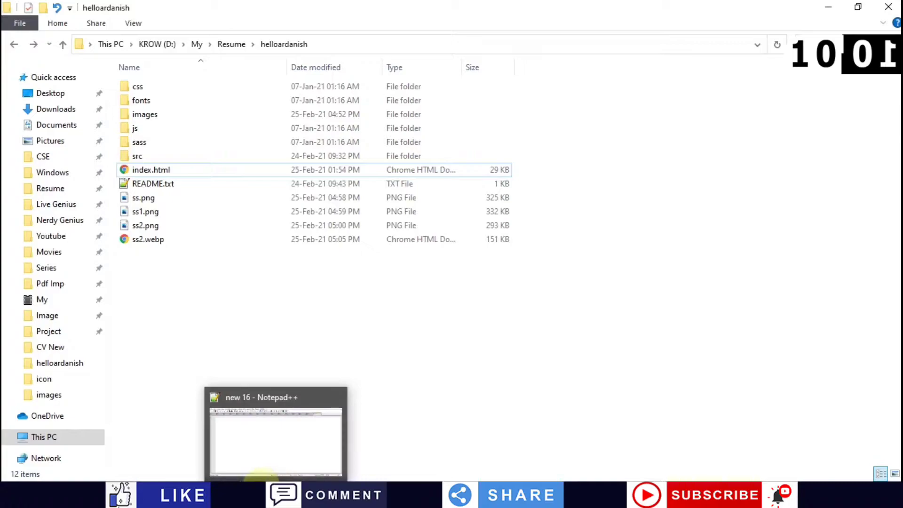
# - Go to github.com in a new window, dismiss the Satellite banner, and start a new repository
pyautogui.click(255, 466)
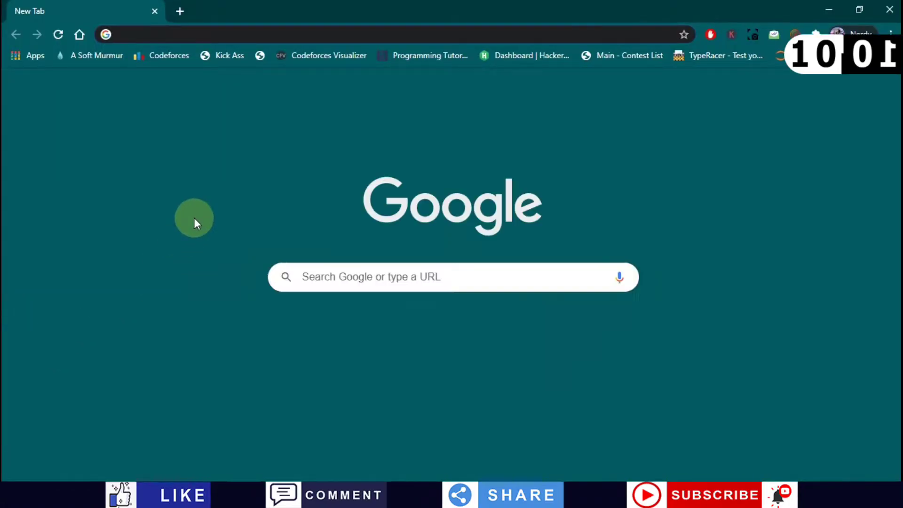
pyautogui.write('git')
pyautogui.press('Return')
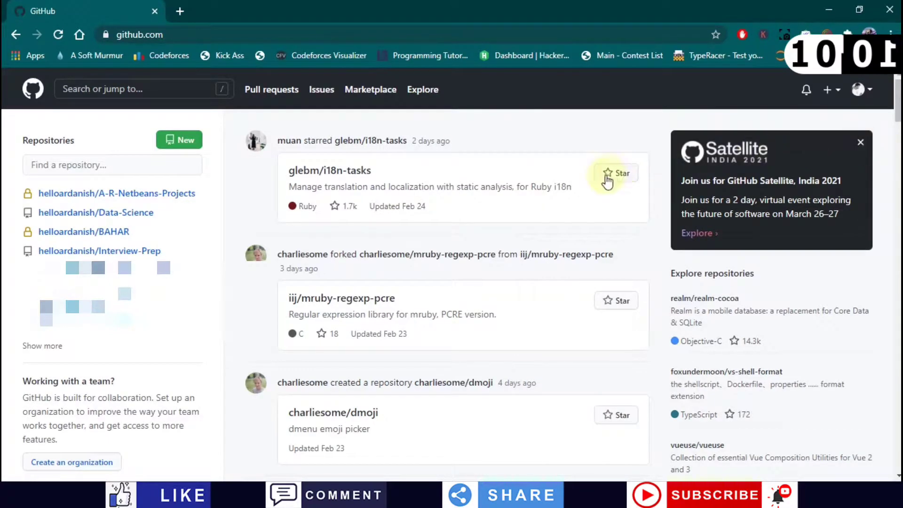
pyautogui.click(860, 144)
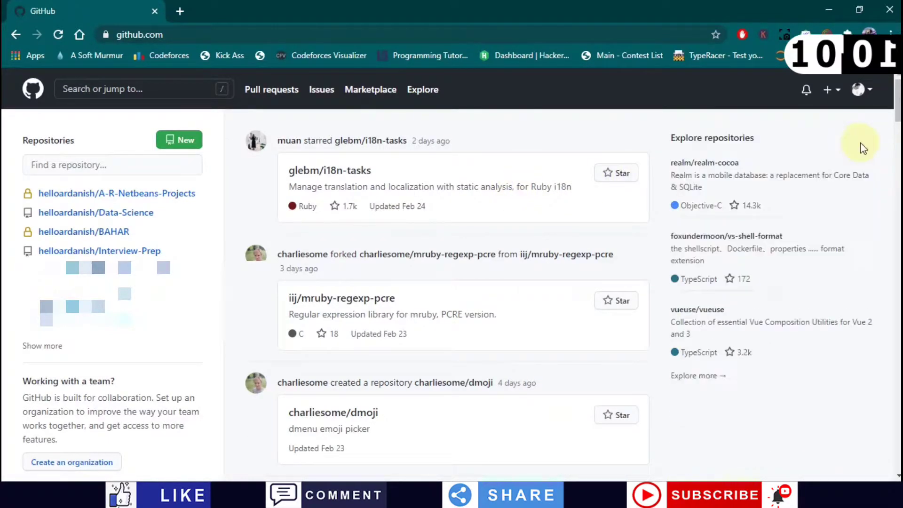
pyautogui.click(172, 140)
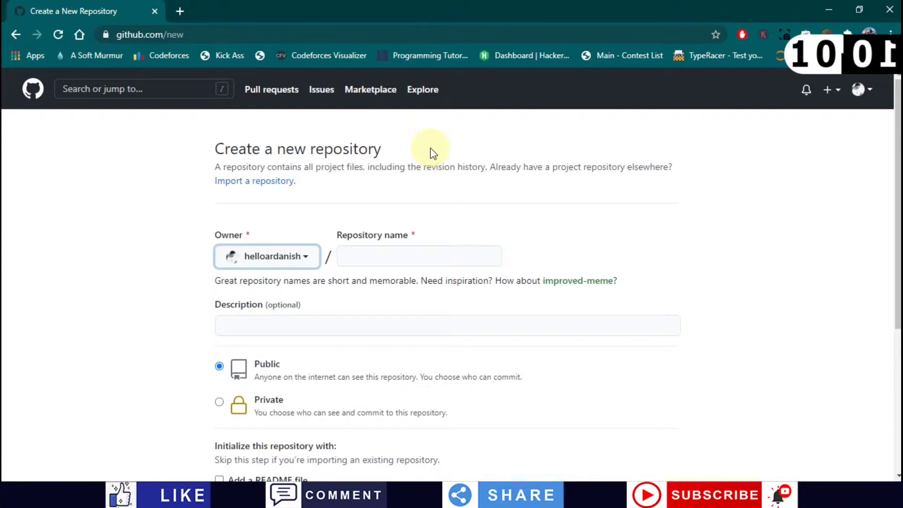
# - Create the public repository helloardanish.github.io, initialized with a README file
pyautogui.click(458, 257)
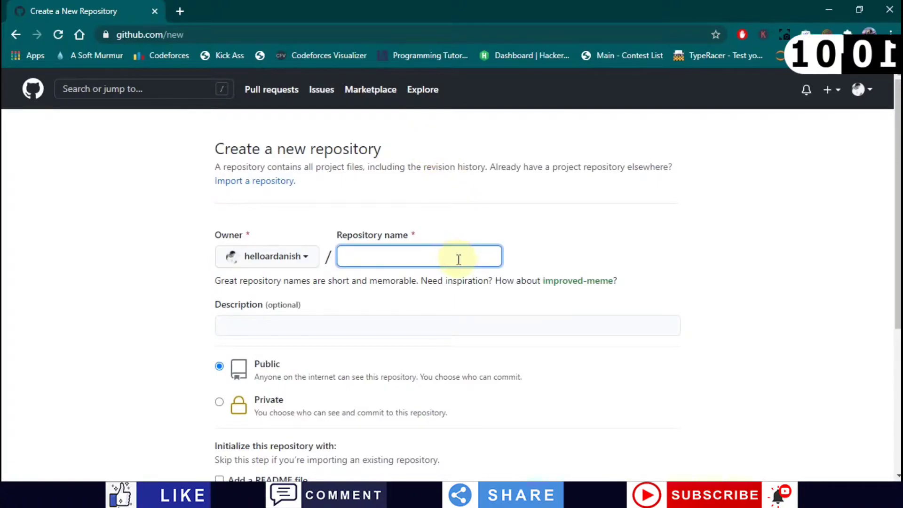
pyautogui.write('hee')
pyautogui.write('lo')
pyautogui.press('BackSpace')
pyautogui.press('BackSpace')
pyautogui.press('BackSpace')
pyautogui.write('lloardani')
pyautogui.write('sh')
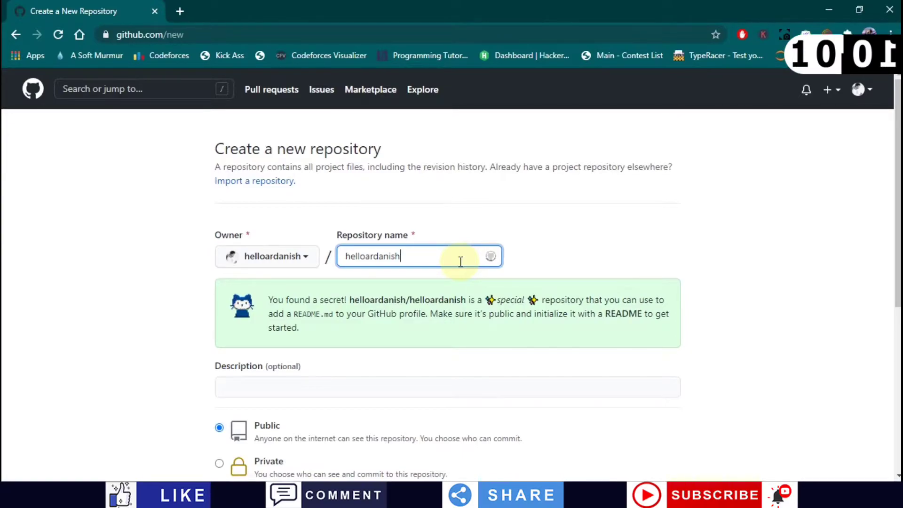
pyautogui.write('.githu')
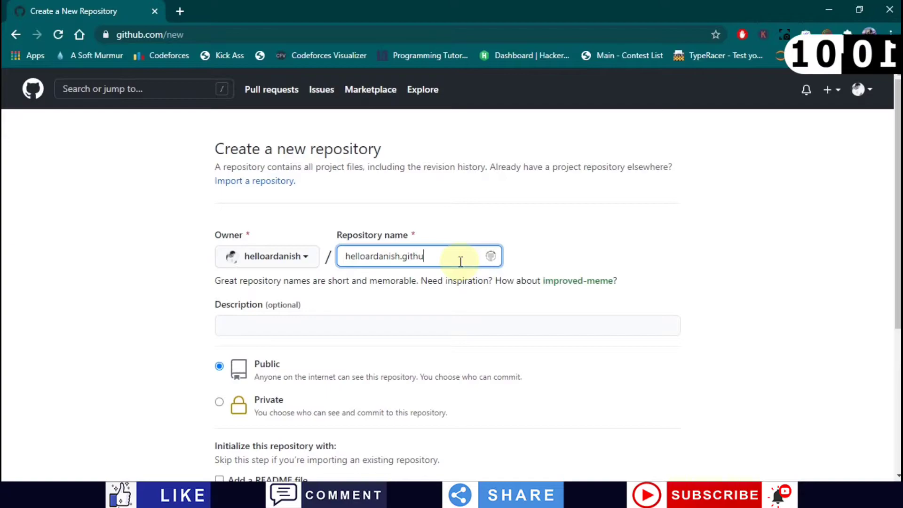
pyautogui.write('b.io')
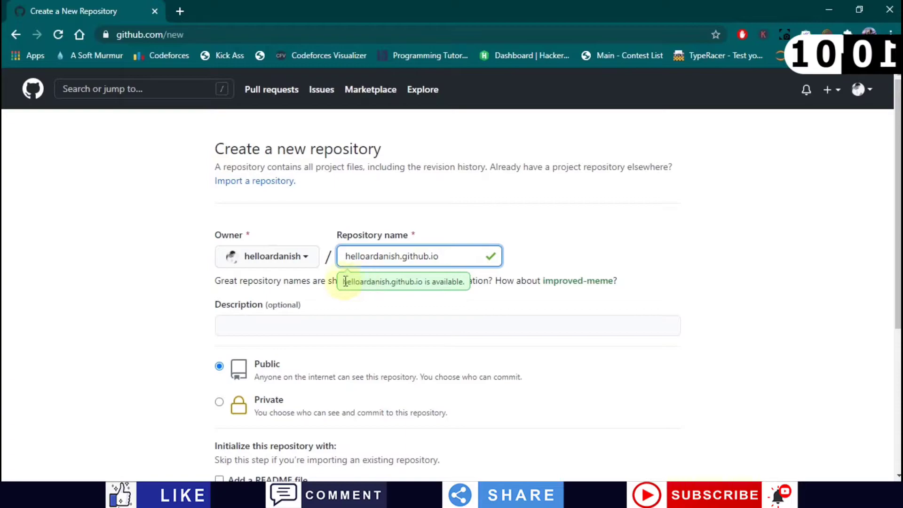
pyautogui.scroll(-1, 345, 281)
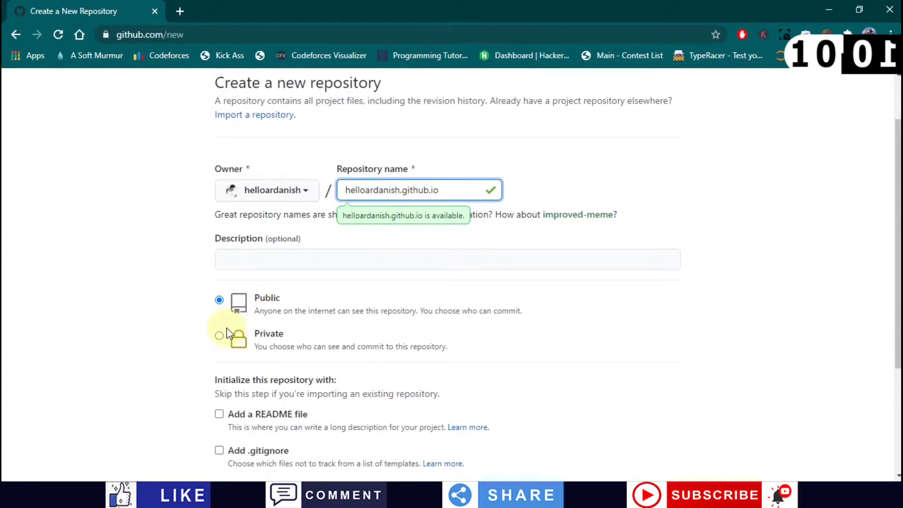
pyautogui.scroll(-2, 227, 332)
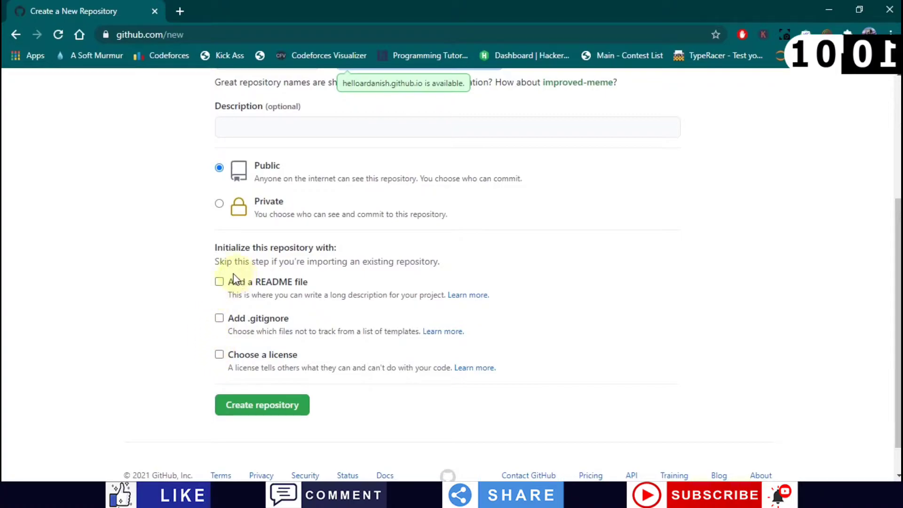
pyautogui.click(219, 282)
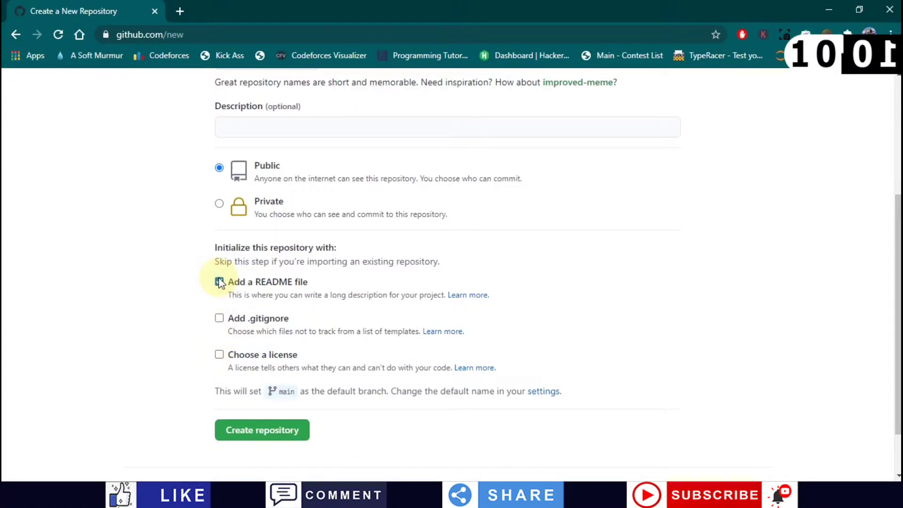
pyautogui.click(236, 438)
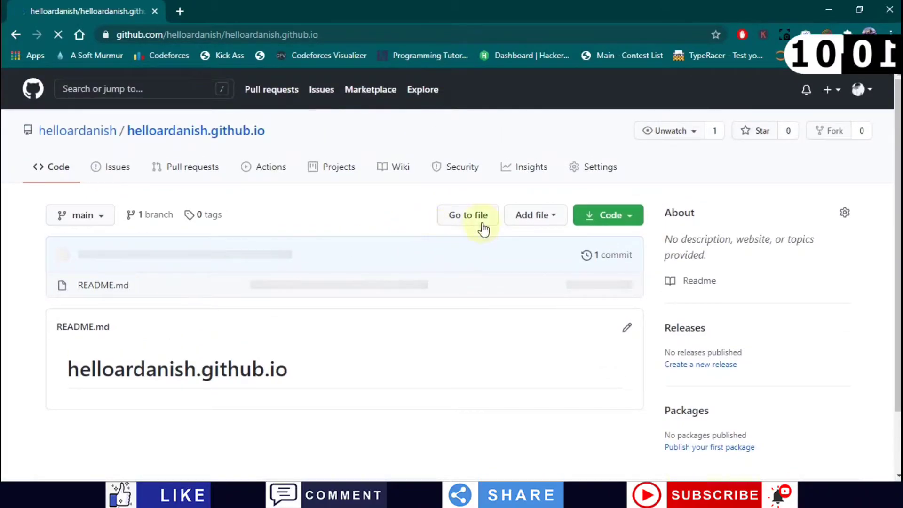
# - Open the Upload files page of the helloardanish.github.io repository and check the network connection
pyautogui.click(534, 216)
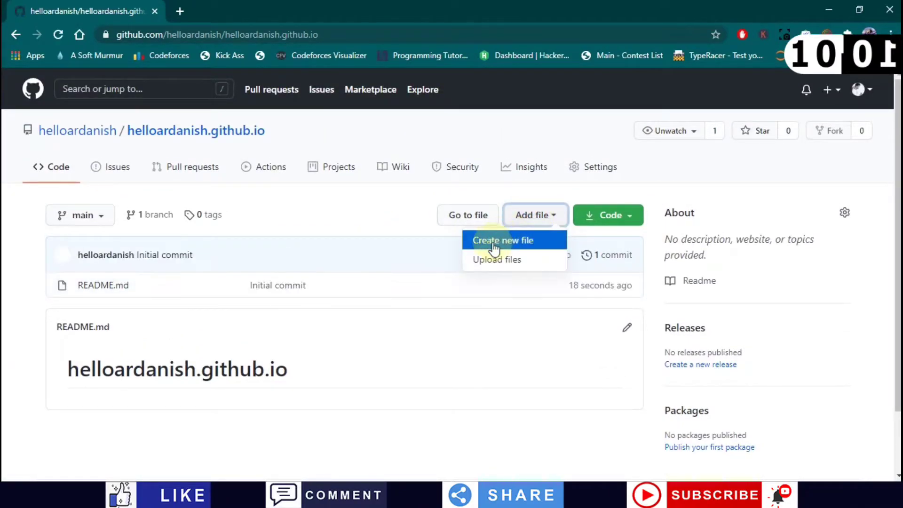
pyautogui.click(478, 263)
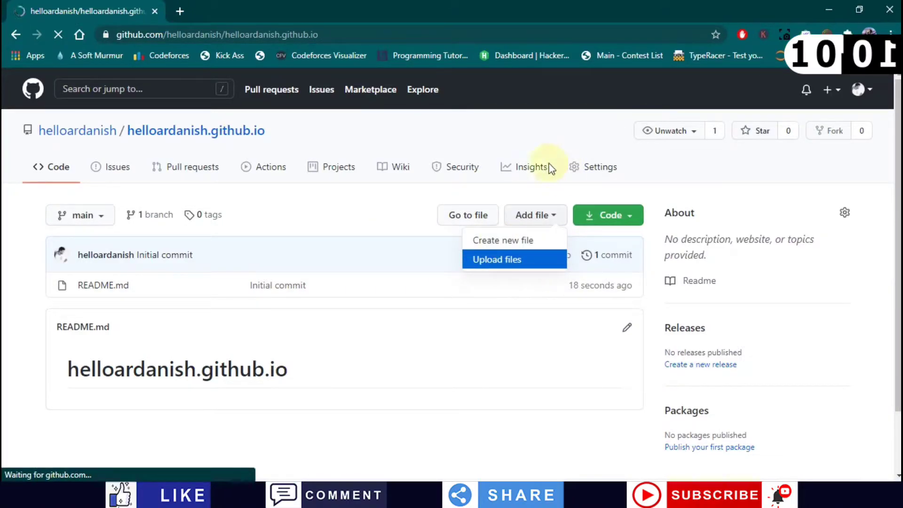
pyautogui.scroll(-3, 248, 230)
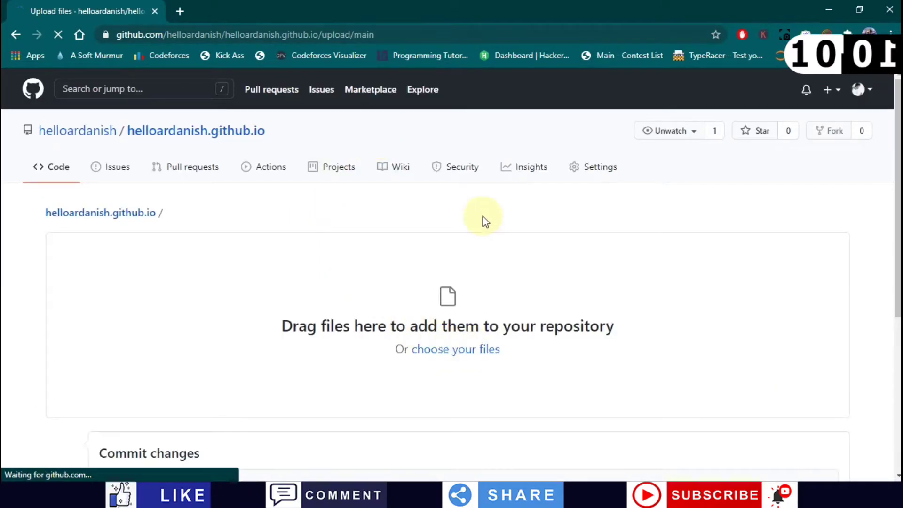
pyautogui.click(846, 499)
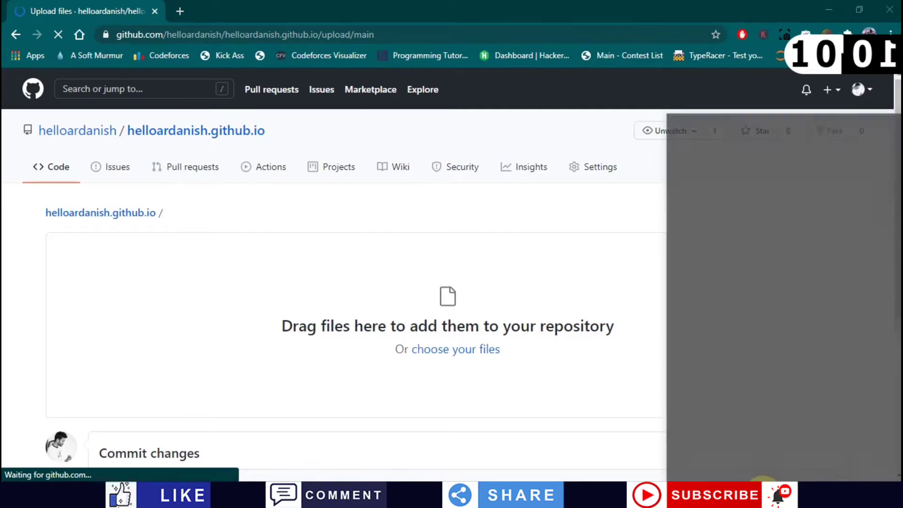
pyautogui.click(586, 250)
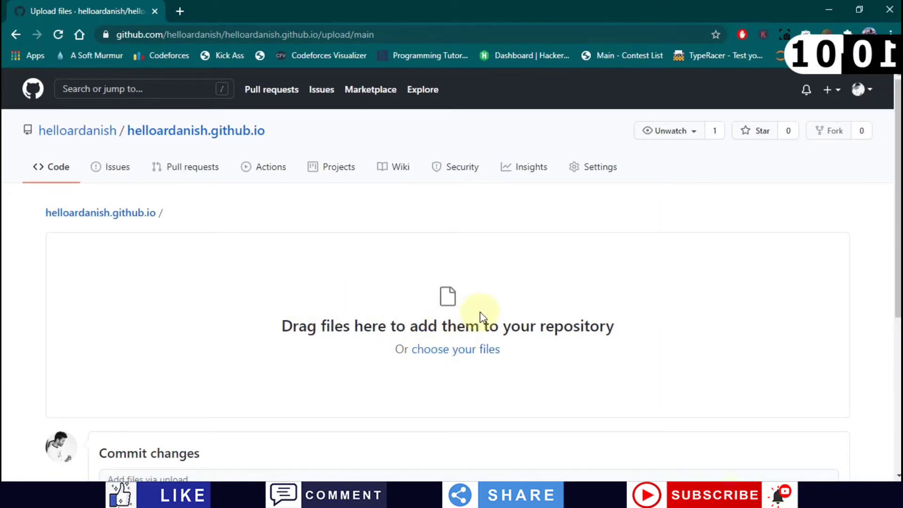
# - Select the css, fonts, images and js folders and confirm their combined size of 2.61 MB
pyautogui.hotkey('alt', 'Tab')
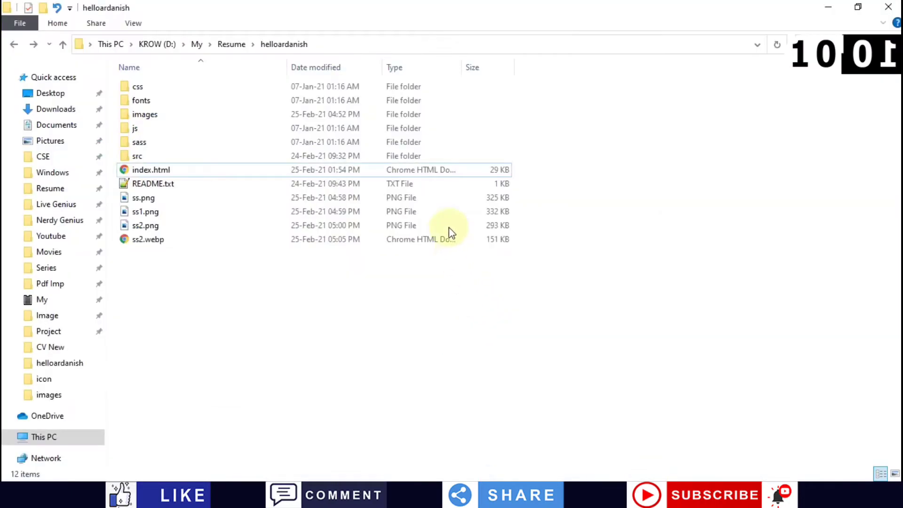
pyautogui.click(255, 86)
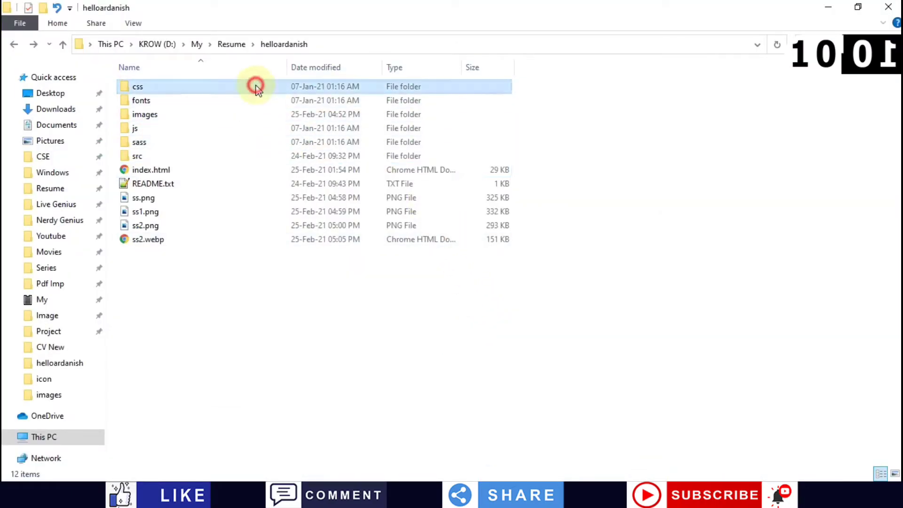
pyautogui.hotkey('shift', 'Down')
pyautogui.hotkey('shift', 'Down')
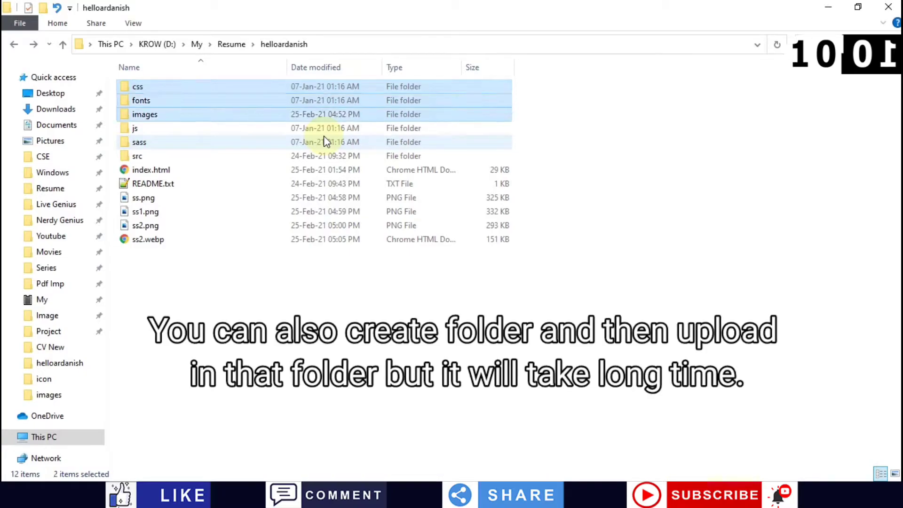
pyautogui.hotkey('alt', 'Return')
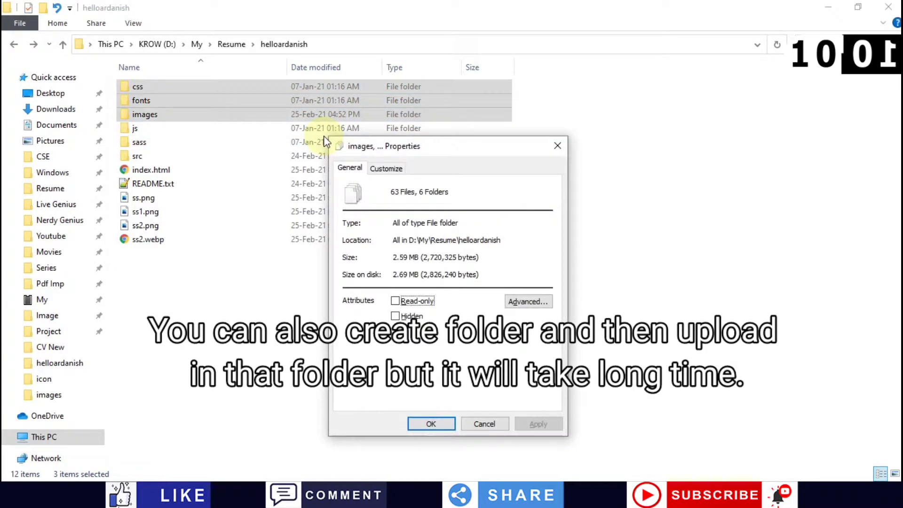
pyautogui.click(426, 425)
pyautogui.hotkey('shift', 'Down')
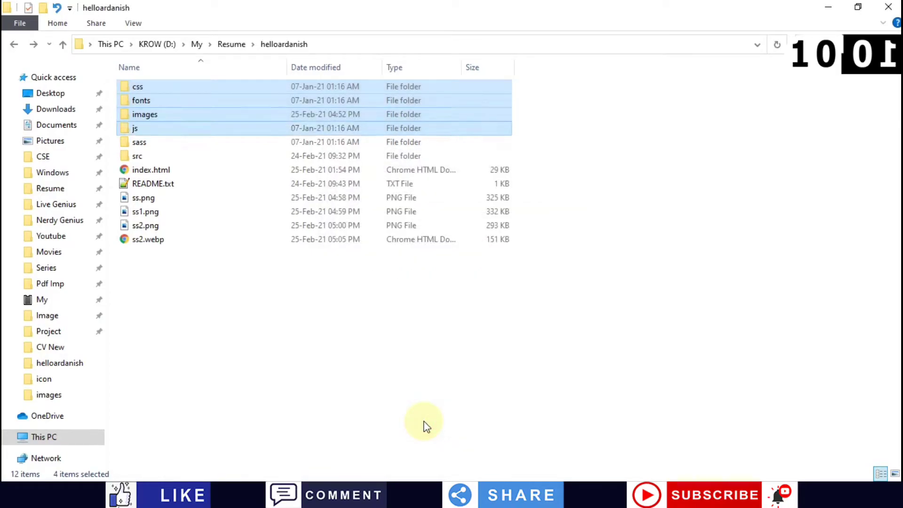
pyautogui.hotkey('alt', 'Return')
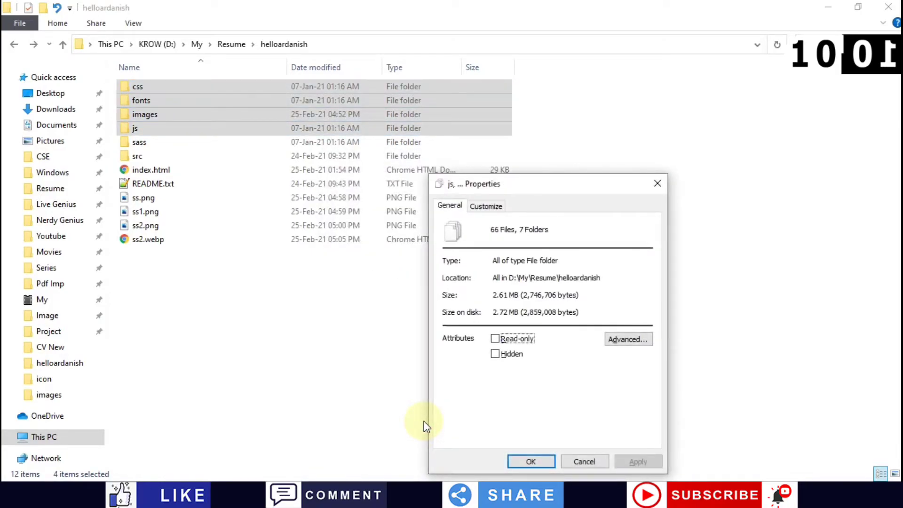
pyautogui.press('Escape')
# - Check the size with sass included, leave sass out, and drag the four folders to the upload page
pyautogui.hotkey('shift', 'Down')
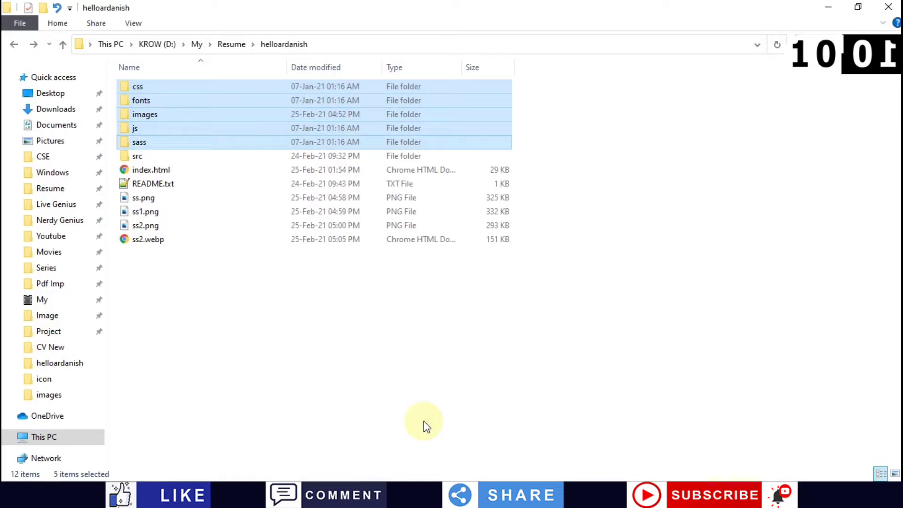
pyautogui.hotkey('alt', 'Return')
pyautogui.press('Escape')
pyautogui.hotkey('shift', 'Up')
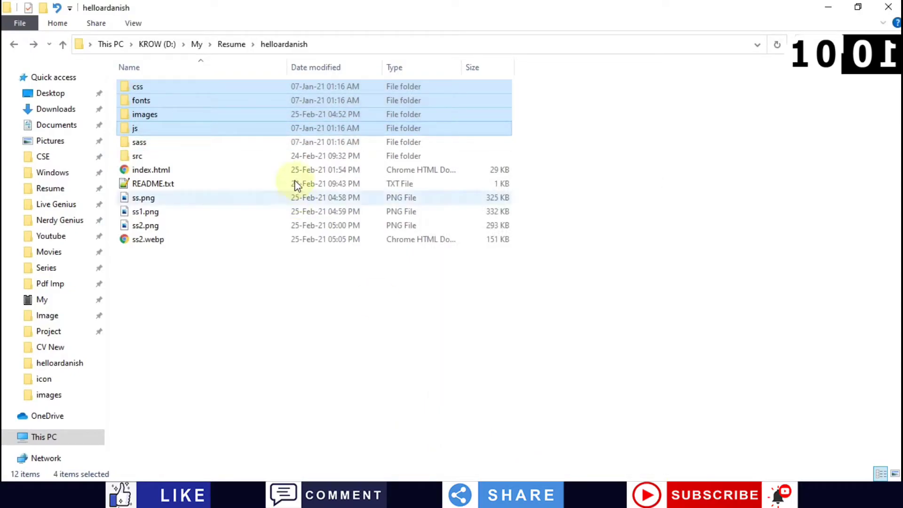
pyautogui.moveTo(306, 114)
pyautogui.mouseDown()
pyautogui.moveTo(357, 198)
pyautogui.moveTo(486, 349)
pyautogui.moveTo(486, 338)
pyautogui.mouseUp()
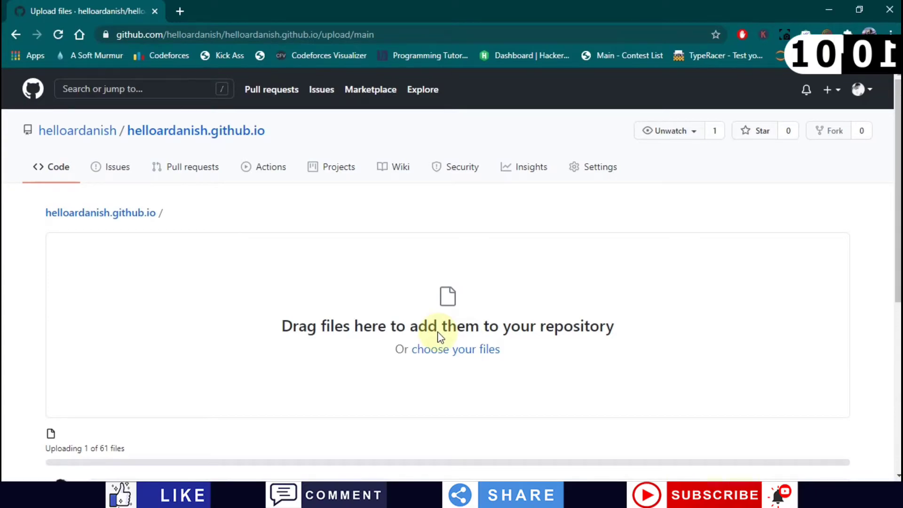
# - Wait for all 61 files from css, fonts, images and js to finish uploading
pyautogui.scroll(-1, 439, 337)
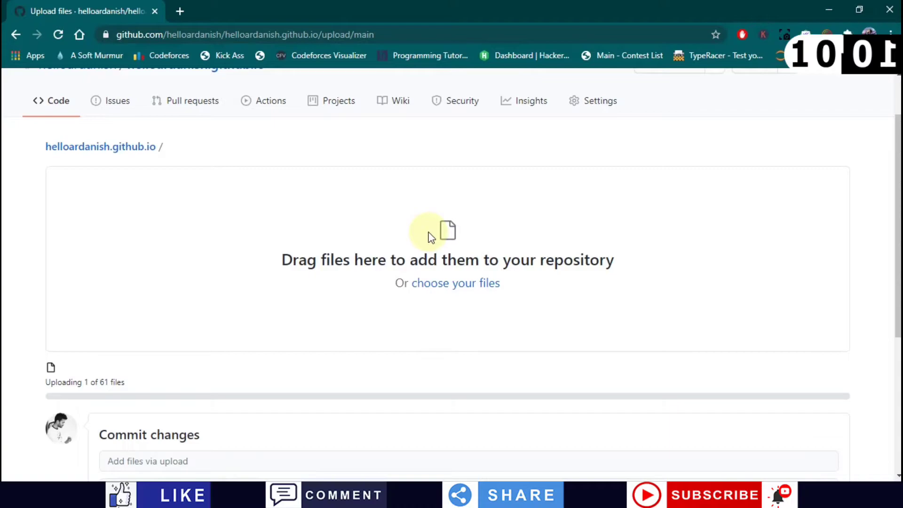
pyautogui.scroll(-1, 430, 238)
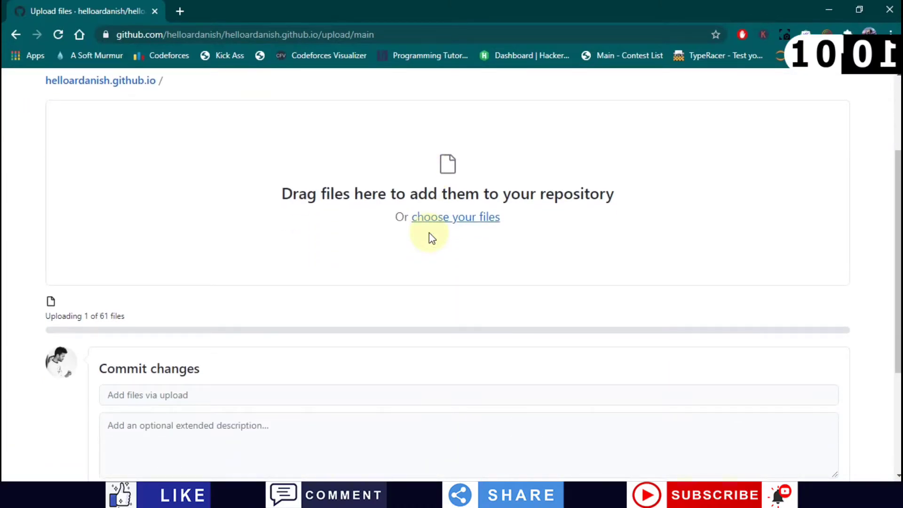
pyautogui.scroll(1, 429, 232)
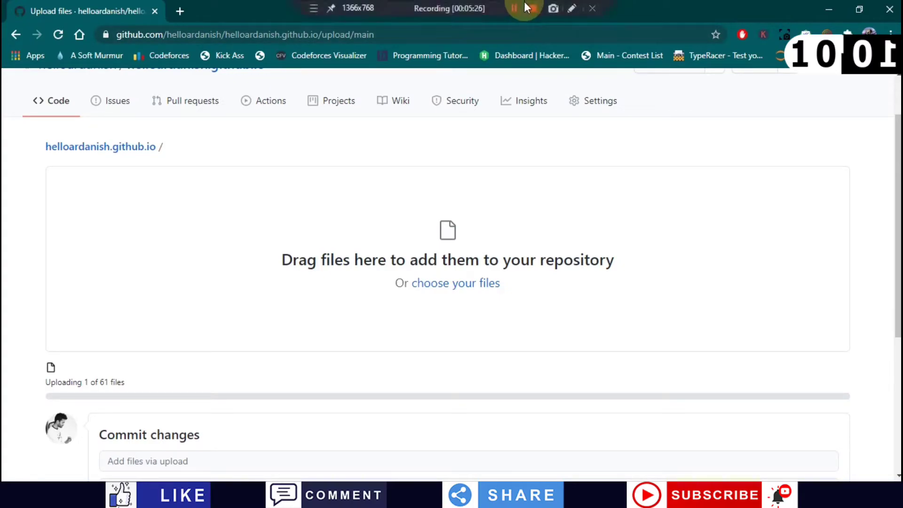
pyautogui.scroll(1, 504, 76)
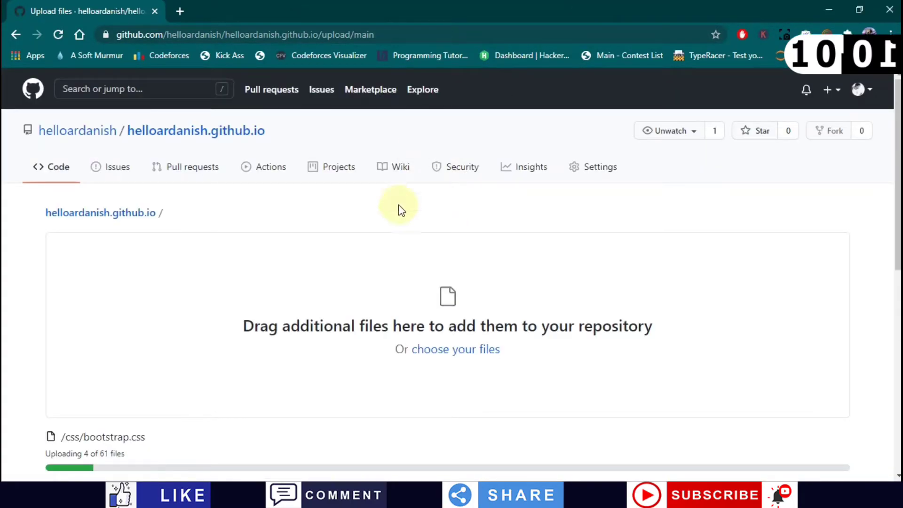
pyautogui.scroll(-3, 385, 242)
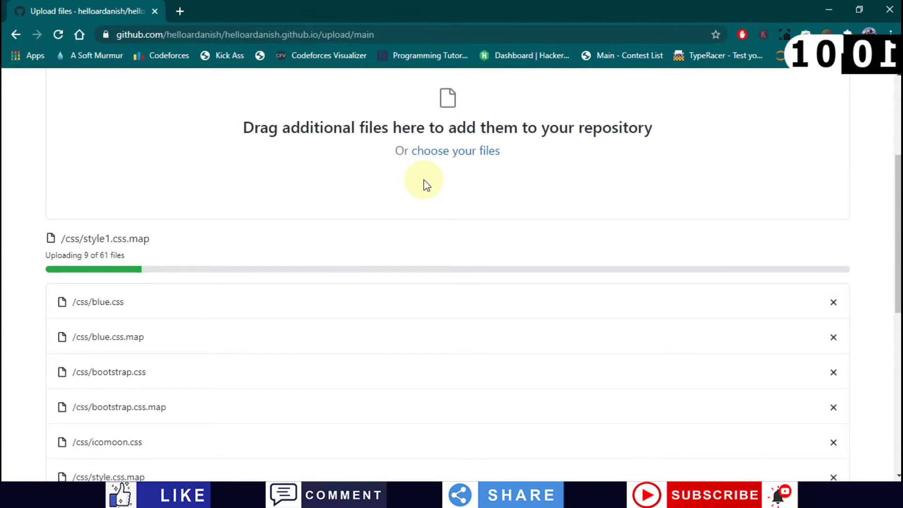
pyautogui.scroll(-1, 425, 184)
pyautogui.scroll(2, 295, 290)
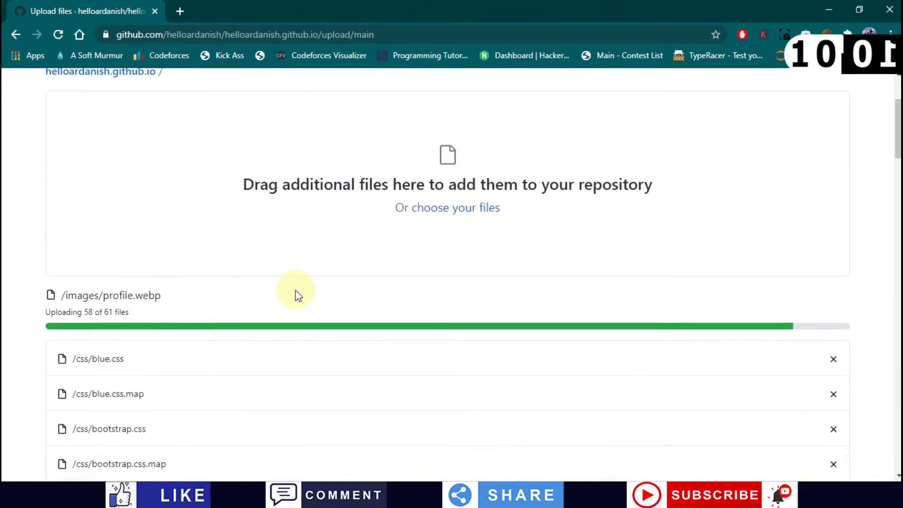
pyautogui.scroll(-1, 296, 290)
pyautogui.scroll(2, 295, 290)
pyautogui.scroll(-1, 296, 290)
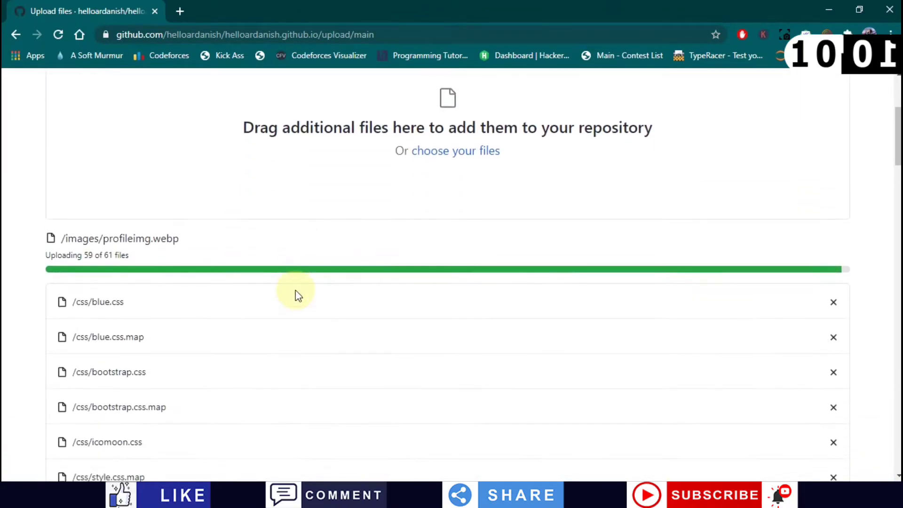
pyautogui.scroll(-1, 295, 291)
pyautogui.scroll(1, 295, 291)
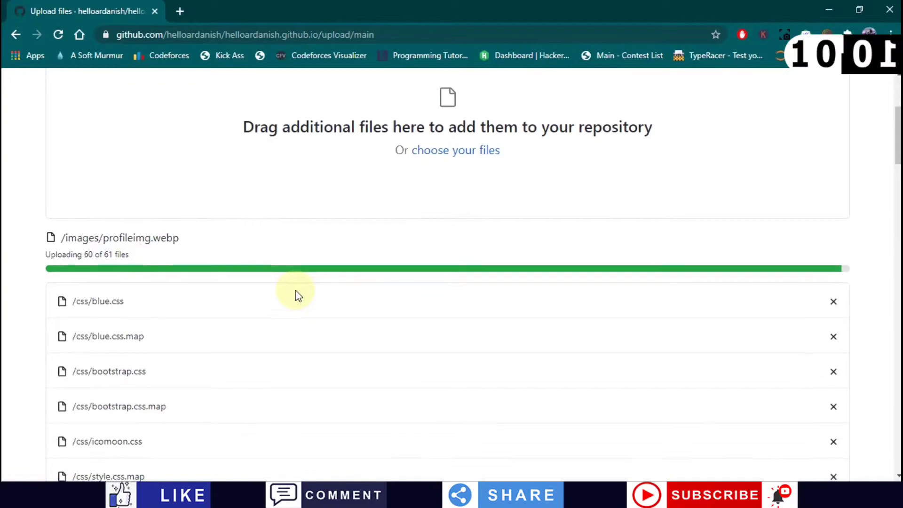
pyautogui.scroll(-1, 295, 290)
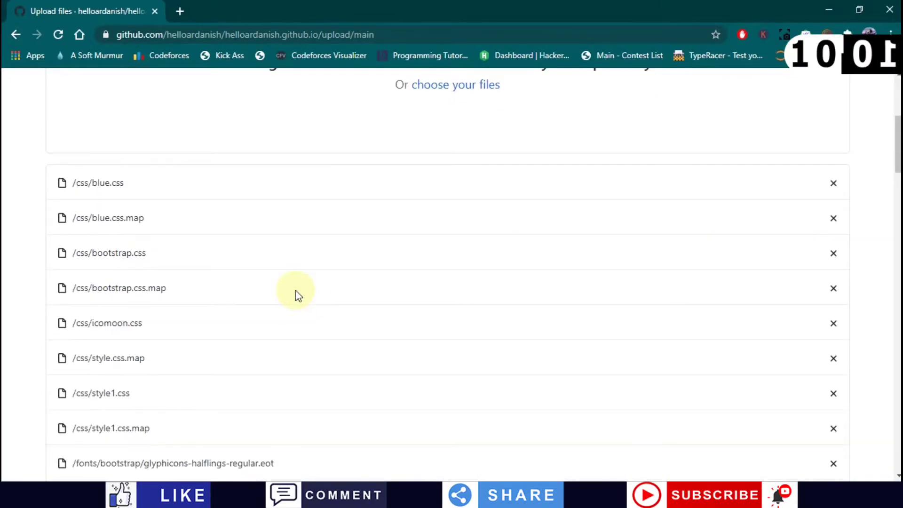
pyautogui.scroll(-1, 295, 289)
pyautogui.scroll(-3, 295, 290)
pyautogui.scroll(2, 297, 295)
pyautogui.scroll(3, 296, 294)
pyautogui.scroll(-2, 295, 290)
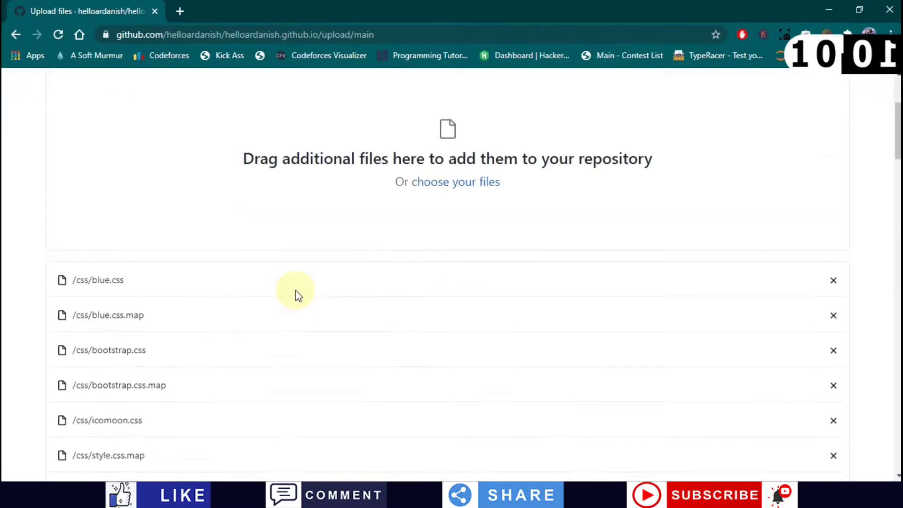
pyautogui.scroll(-5, 295, 290)
pyautogui.scroll(-5, 295, 290)
pyautogui.scroll(-5, 296, 289)
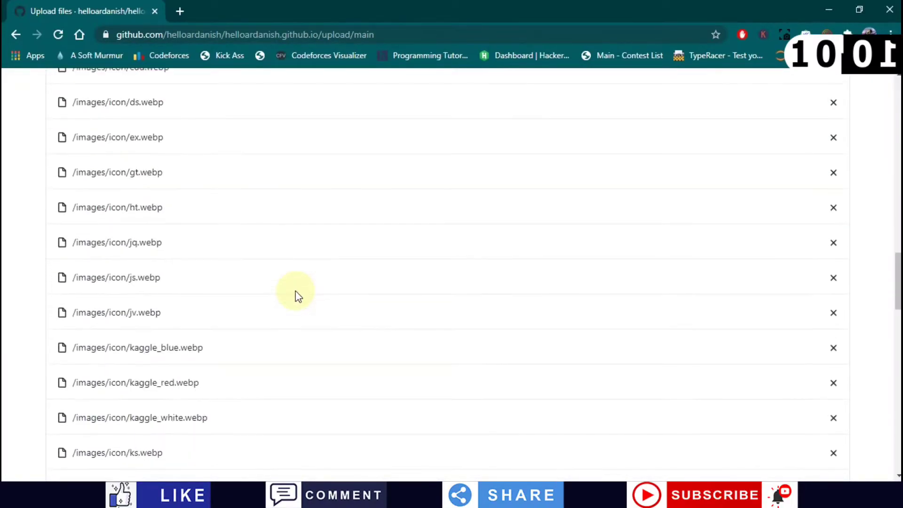
pyautogui.scroll(-5, 296, 290)
pyautogui.scroll(-5, 289, 291)
pyautogui.scroll(-4, 286, 291)
pyautogui.scroll(-5, 287, 295)
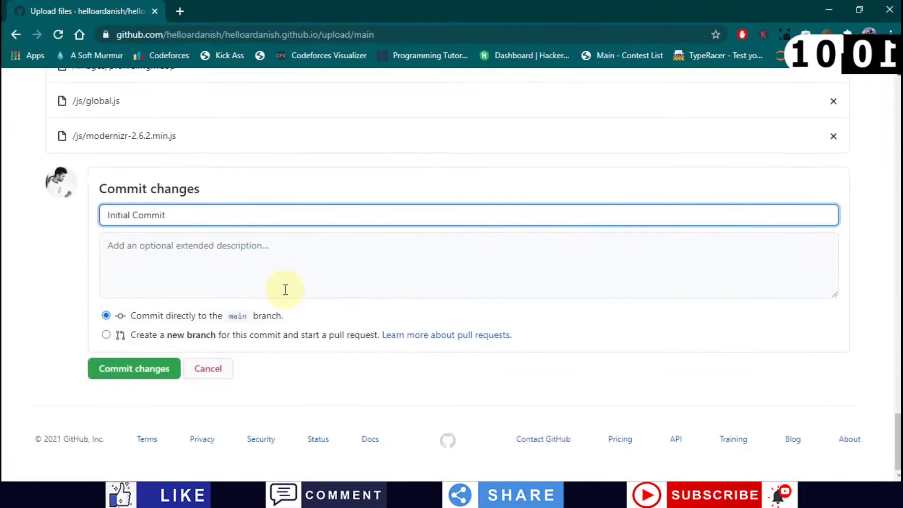
pyautogui.scroll(5, 200, 271)
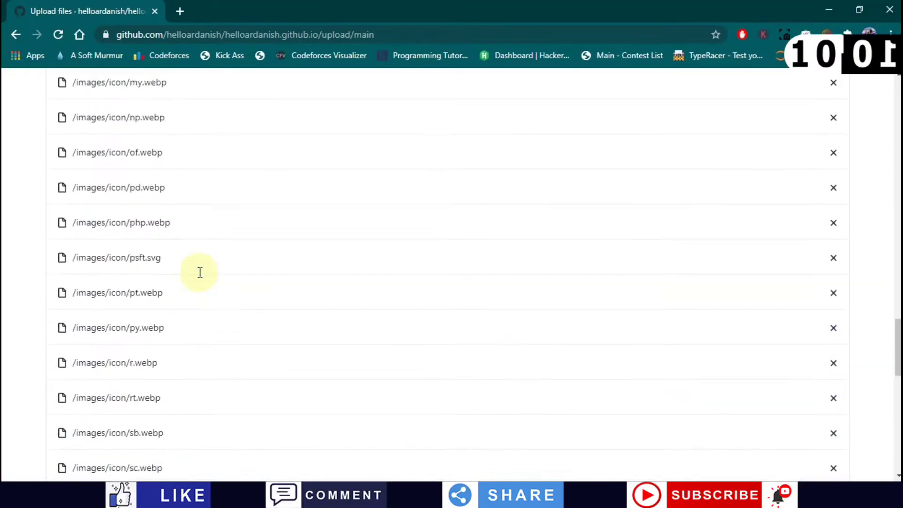
pyautogui.scroll(5, 201, 271)
pyautogui.scroll(5, 203, 273)
pyautogui.scroll(10, 201, 275)
pyautogui.scroll(6, 201, 272)
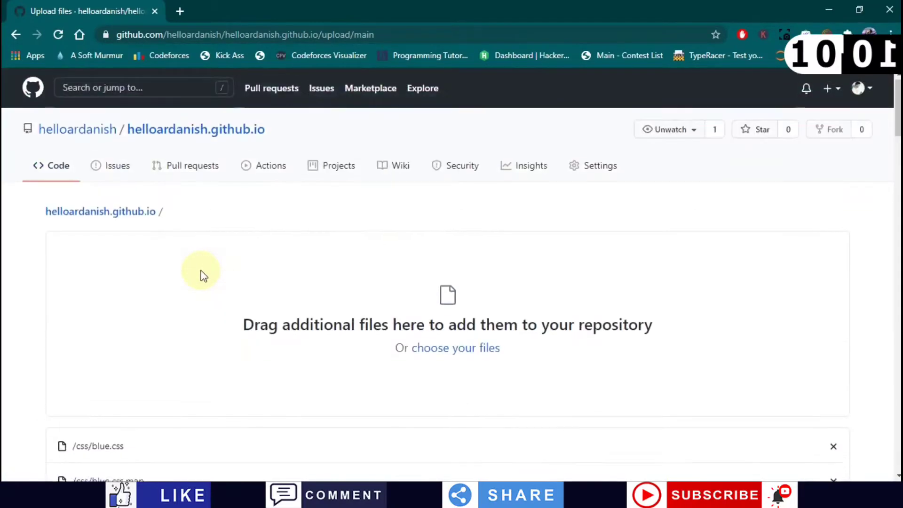
pyautogui.scroll(-10, 202, 273)
pyautogui.scroll(-10, 187, 276)
pyautogui.scroll(-7, 92, 269)
pyautogui.scroll(-7, 91, 276)
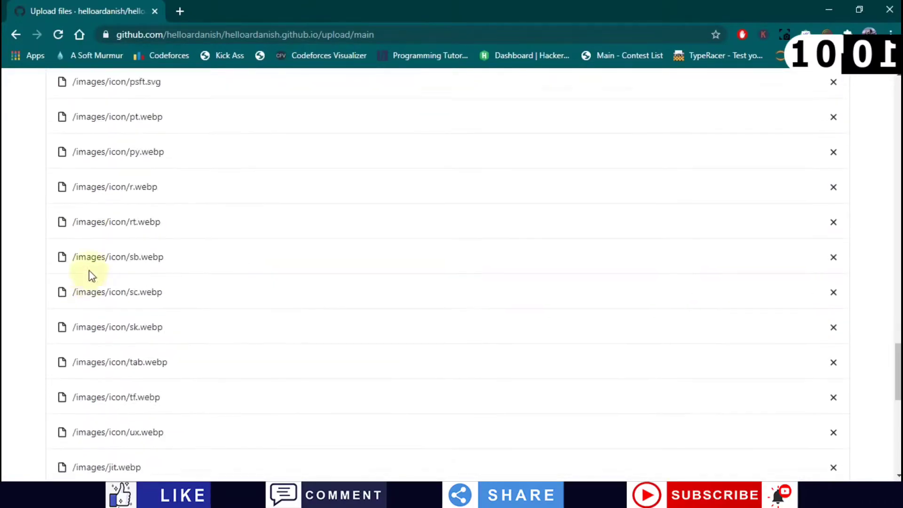
pyautogui.scroll(-10, 91, 276)
# - Commit the 61 uploaded files with the message 'Initial Commit'
pyautogui.click(149, 404)
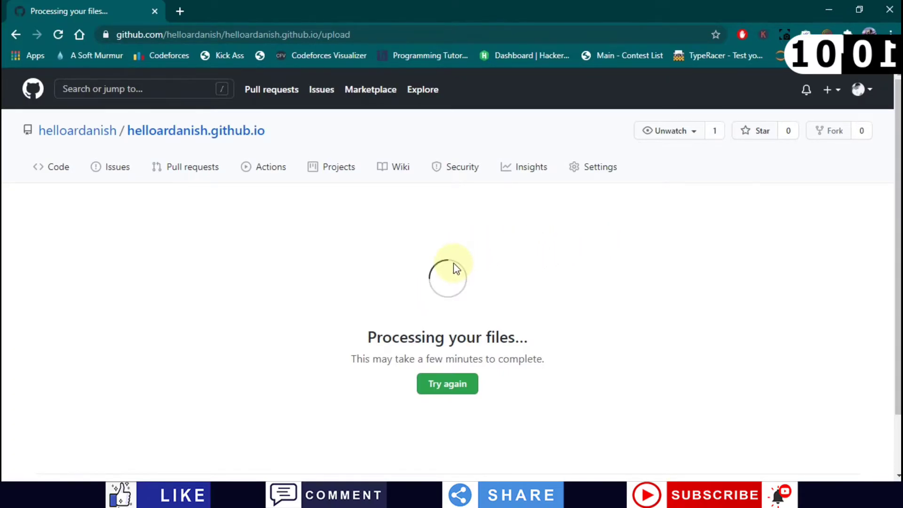
# - Drop the sass folder's 78 files onto the repository's upload page
pyautogui.moveTo(174, 142)
pyautogui.mouseDown()
pyautogui.moveTo(270, 414)
pyautogui.moveTo(280, 395)
pyautogui.mouseUp()
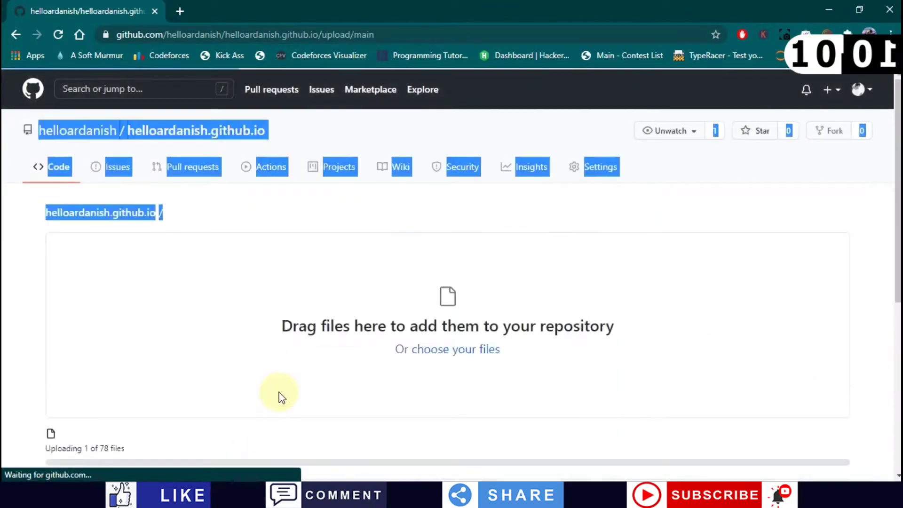
pyautogui.scroll(-3, 278, 322)
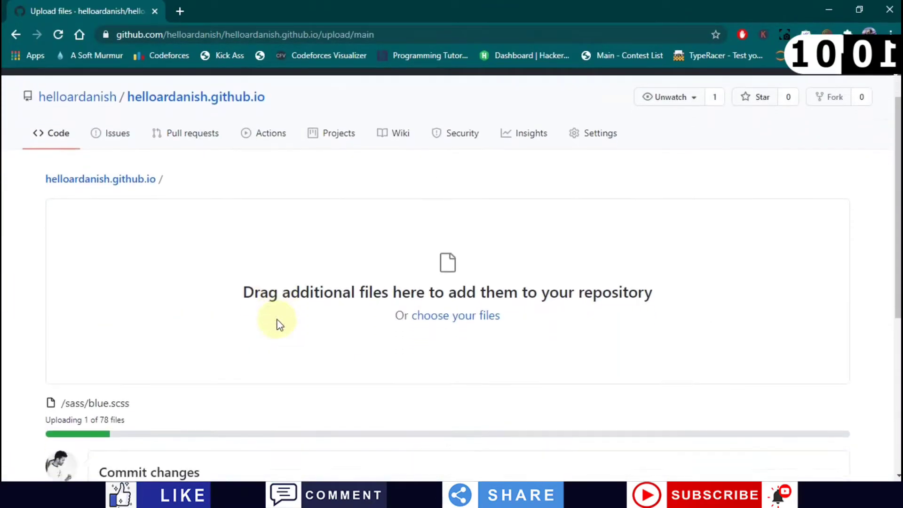
pyautogui.scroll(3, 278, 301)
pyautogui.scroll(-1, 277, 300)
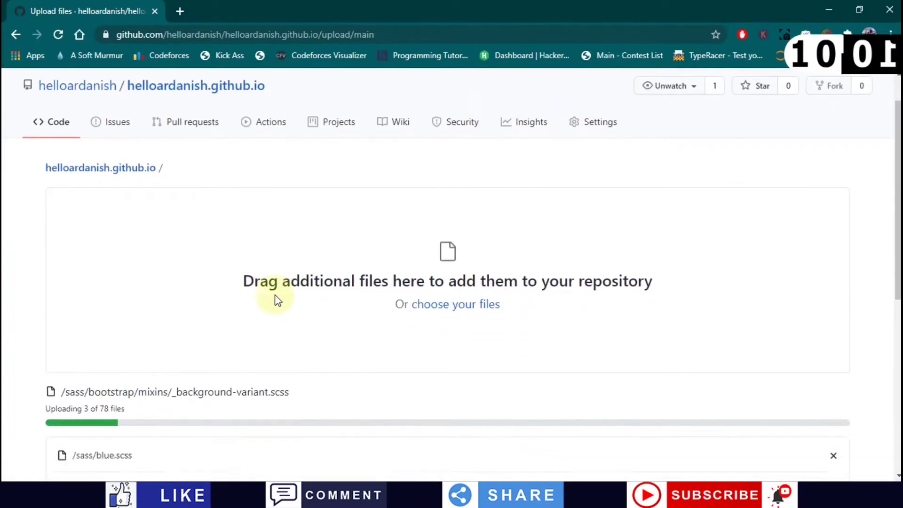
pyautogui.scroll(-2, 277, 300)
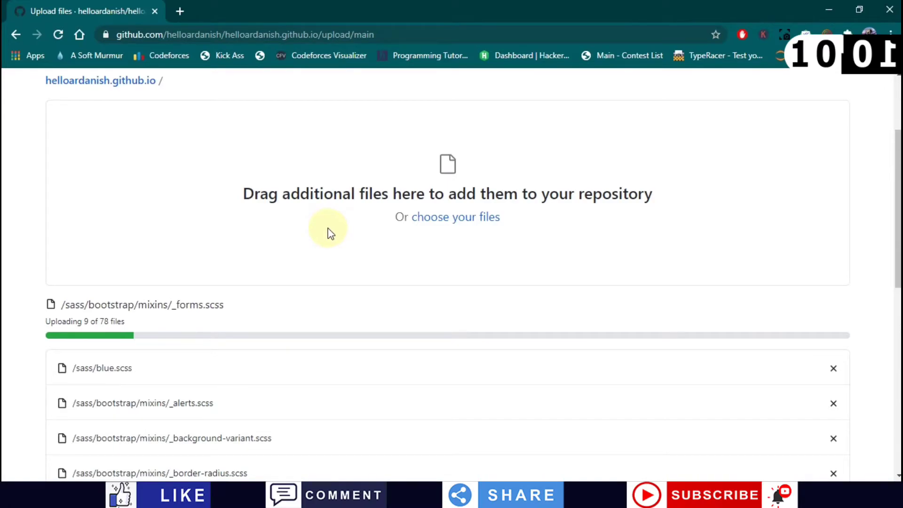
pyautogui.hotkey('alt', 'Tab')
# - Look inside the src folder to confirm it holds only the resume PDF
pyautogui.click(225, 157)
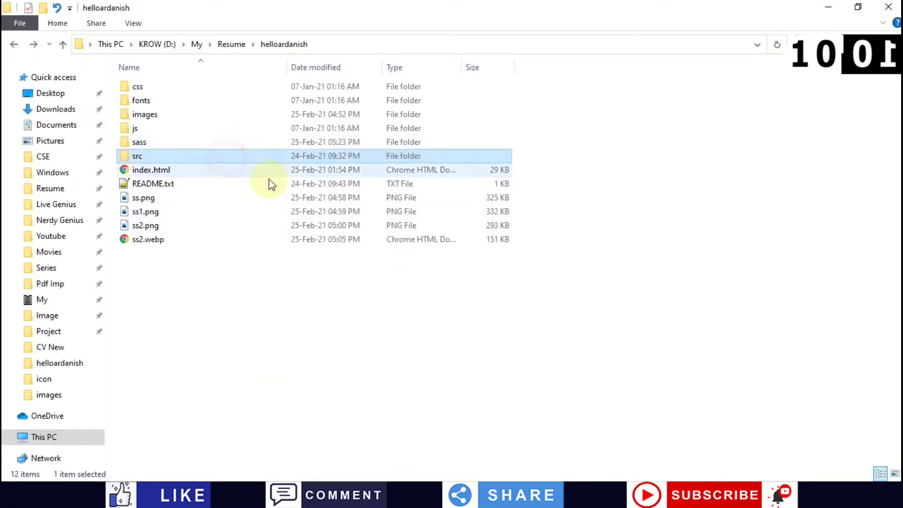
pyautogui.press('Return')
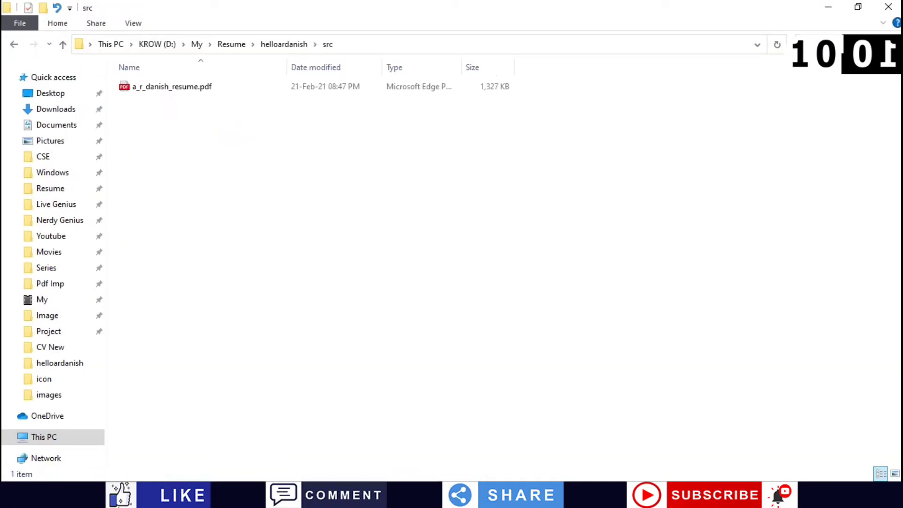
pyautogui.press('BackSpace')
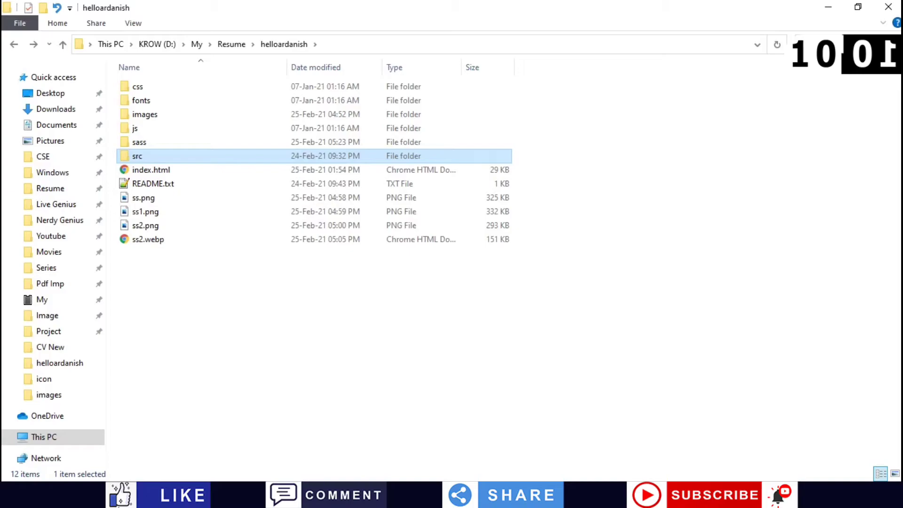
pyautogui.hotkey('alt', 'Tab')
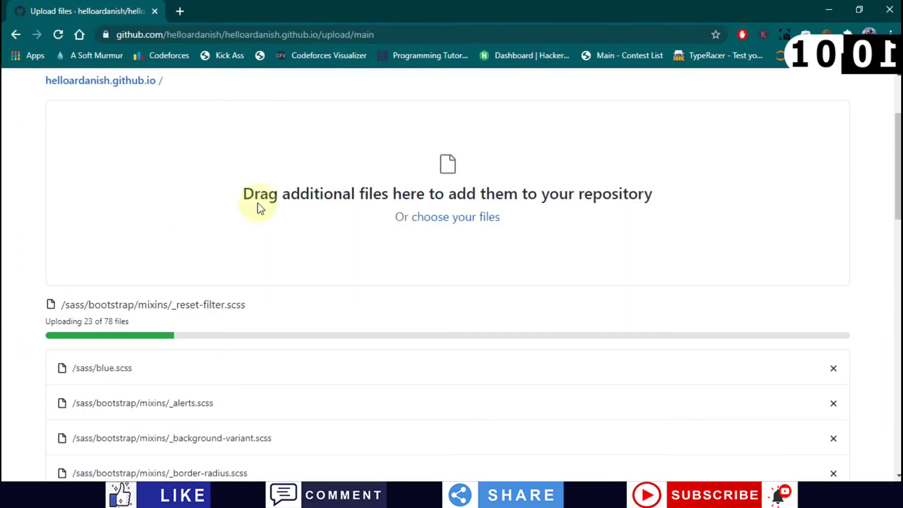
# - Commit the uploaded sass files directly to main with the summary 'Initial commit 2'
pyautogui.scroll(-4, 317, 181)
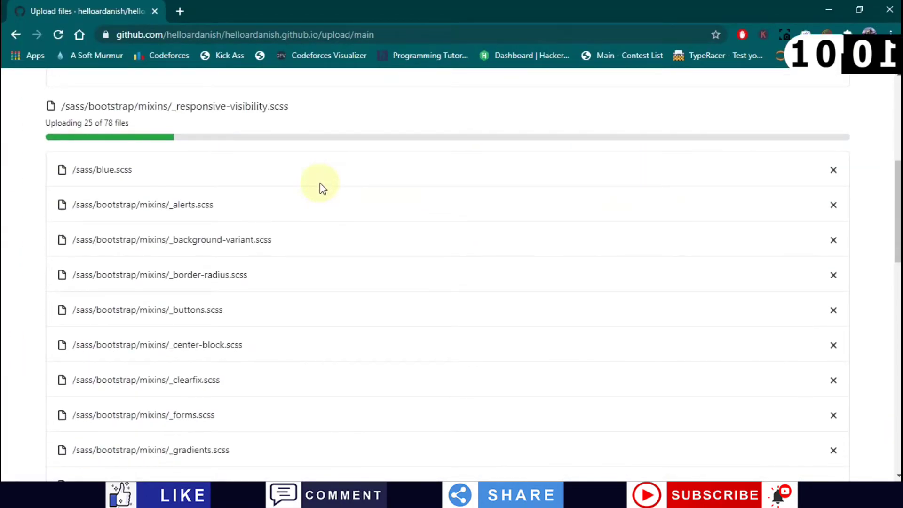
pyautogui.scroll(3, 320, 183)
pyautogui.scroll(3, 320, 184)
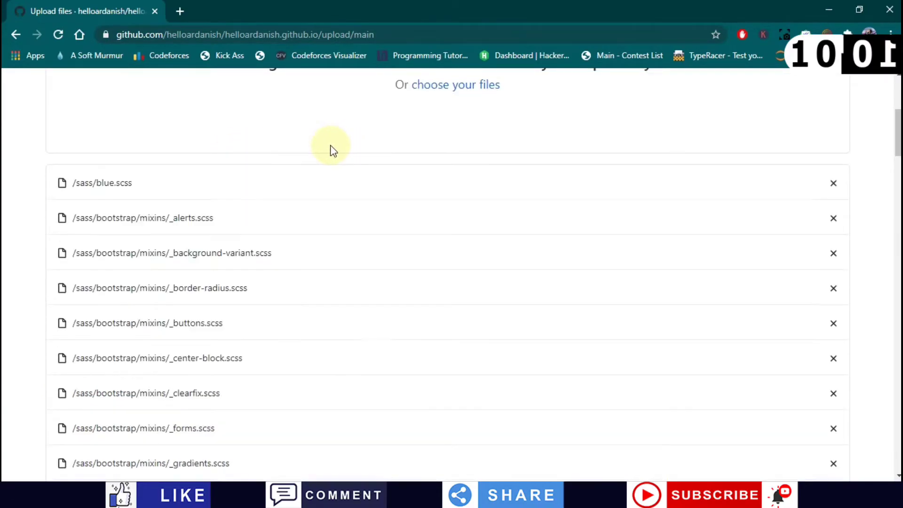
pyautogui.scroll(-7, 330, 158)
pyautogui.scroll(-15, 331, 159)
pyautogui.scroll(-9, 329, 158)
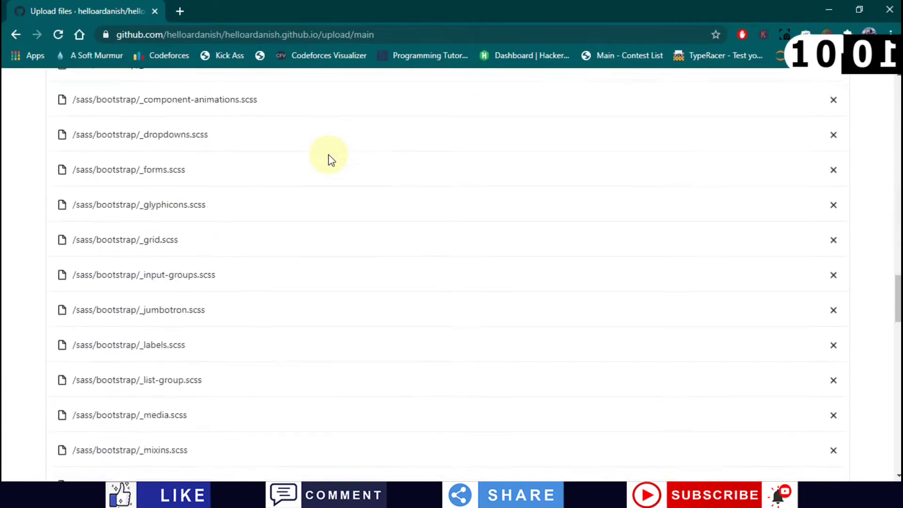
pyautogui.scroll(-8, 329, 157)
pyautogui.scroll(-8, 327, 165)
pyautogui.scroll(-8, 323, 174)
pyautogui.scroll(-2, 301, 178)
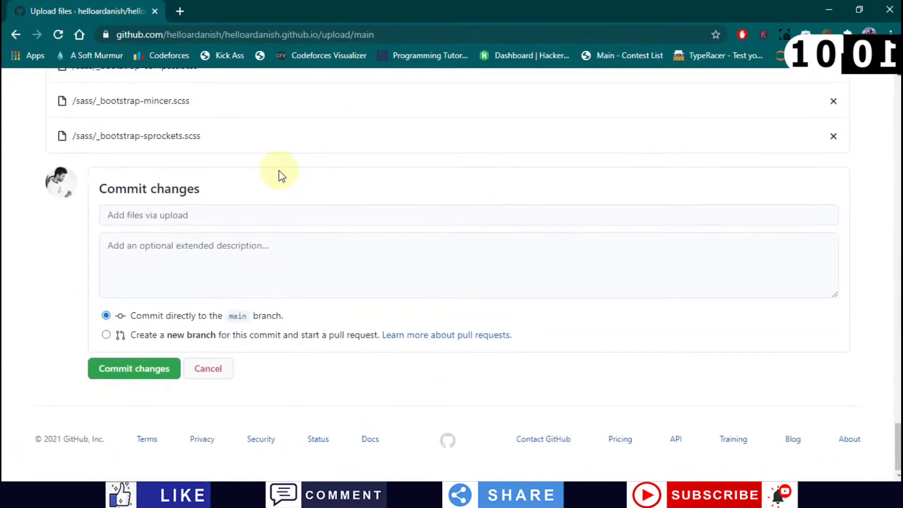
pyautogui.click(296, 219)
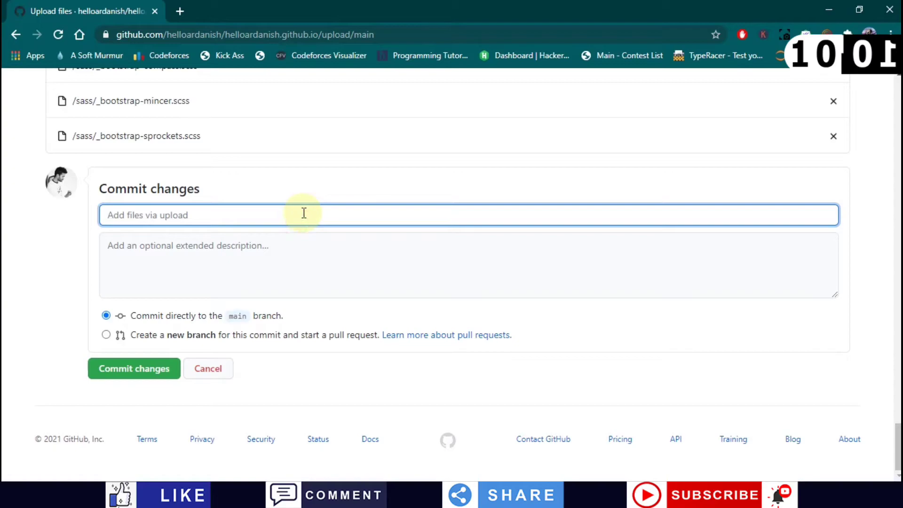
pyautogui.write('Initial commit 2')
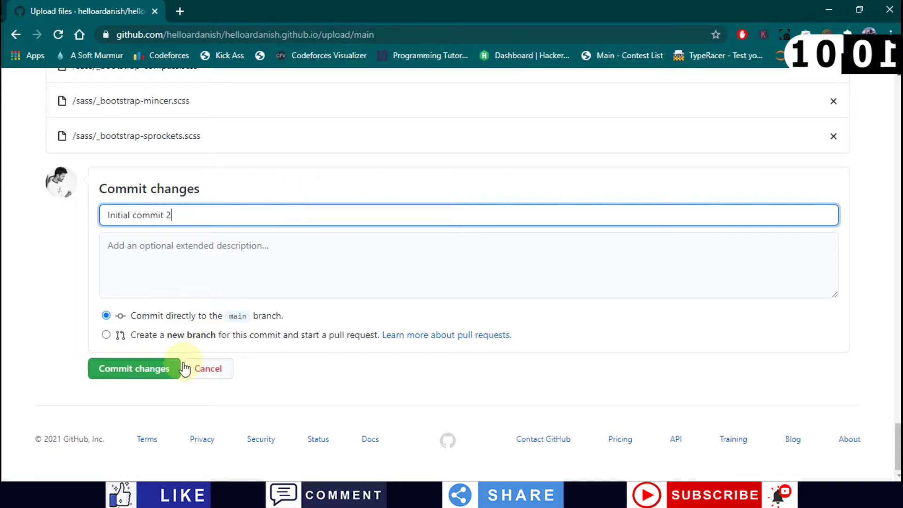
pyautogui.click(162, 369)
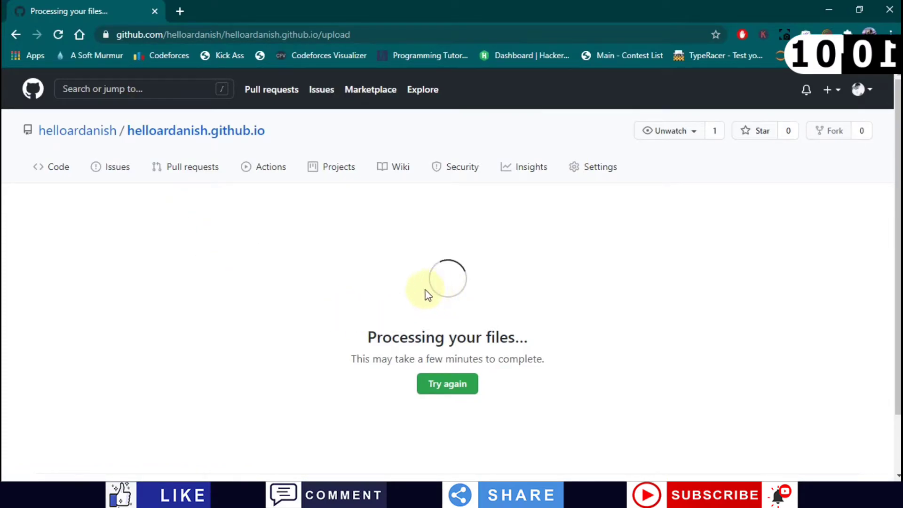
pyautogui.scroll(-2, 435, 289)
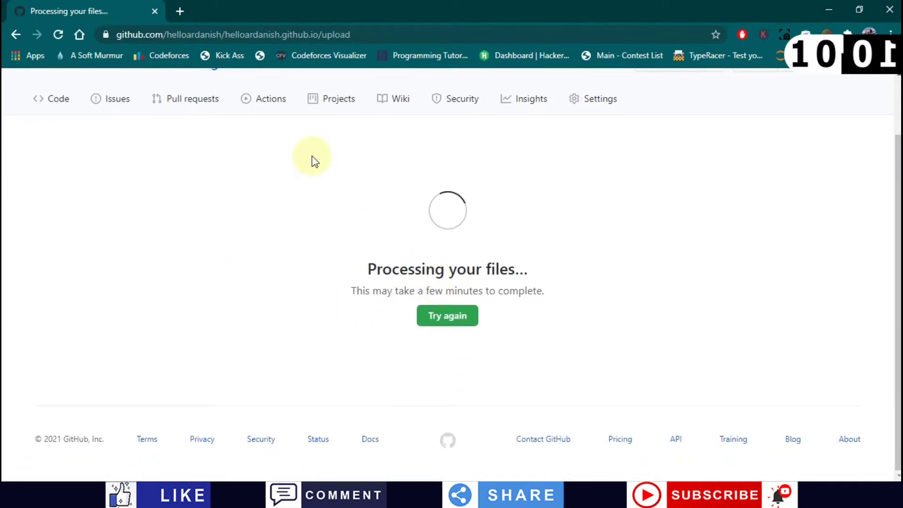
# - Select src, index.html and every item down to ss2.webp in the helloardanish folder
pyautogui.hotkey('alt', 'Tab')
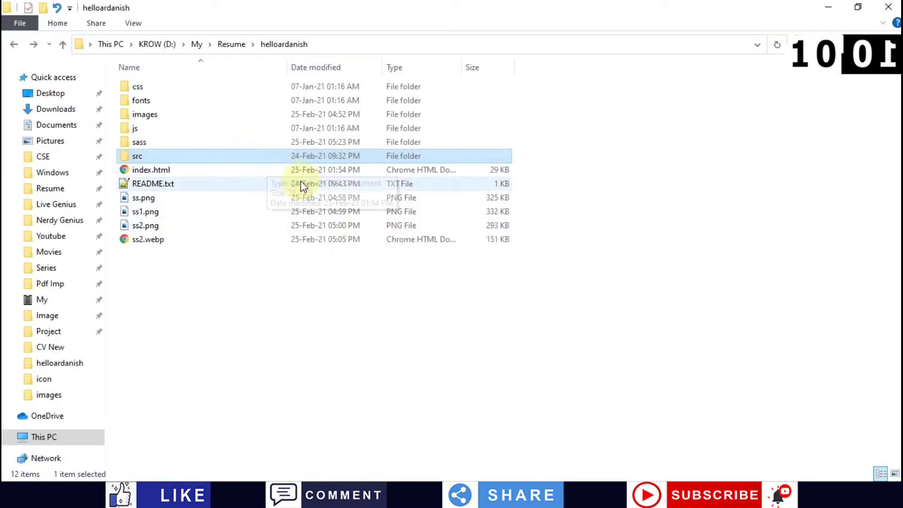
pyautogui.hotkey('alt', 'Return')
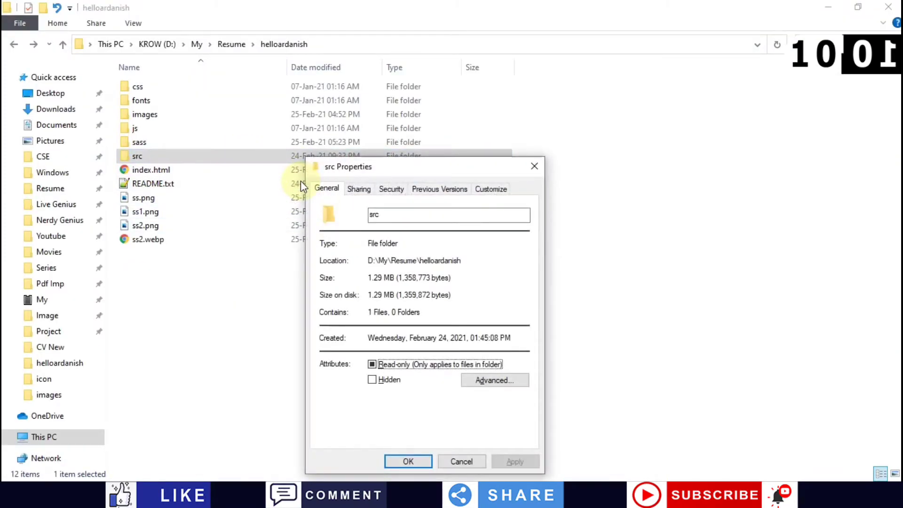
pyautogui.press('Escape')
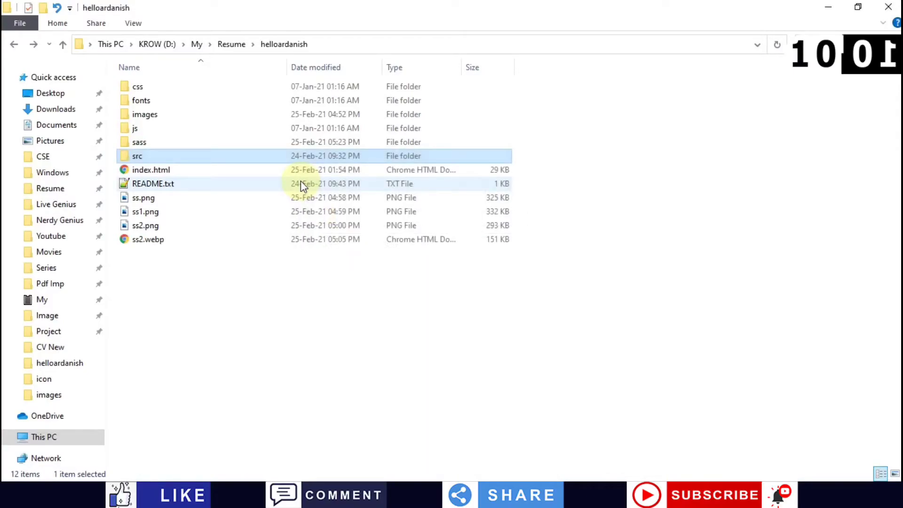
pyautogui.hotkey('shift', 'Down')
pyautogui.hotkey('shift', 'End')
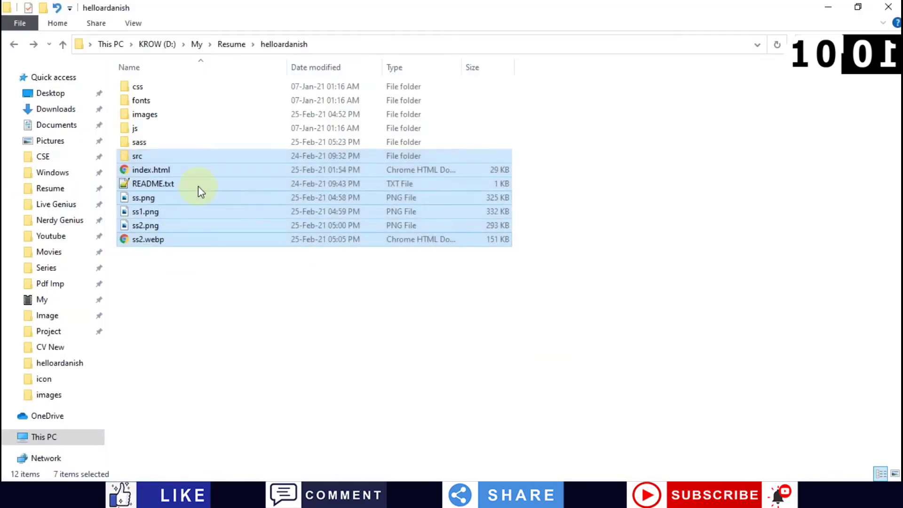
# - Upload index.html, README.txt, the screenshots and src, committing them to main as 'Initial commit 3'
pyautogui.moveTo(198, 185); pyautogui.dragTo(245, 472)
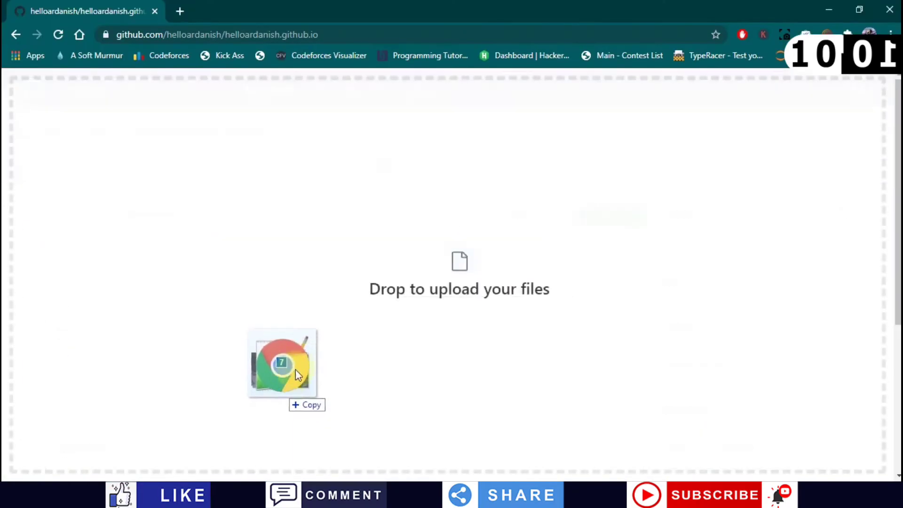
pyautogui.moveTo(246, 473); pyautogui.dragTo(383, 298)
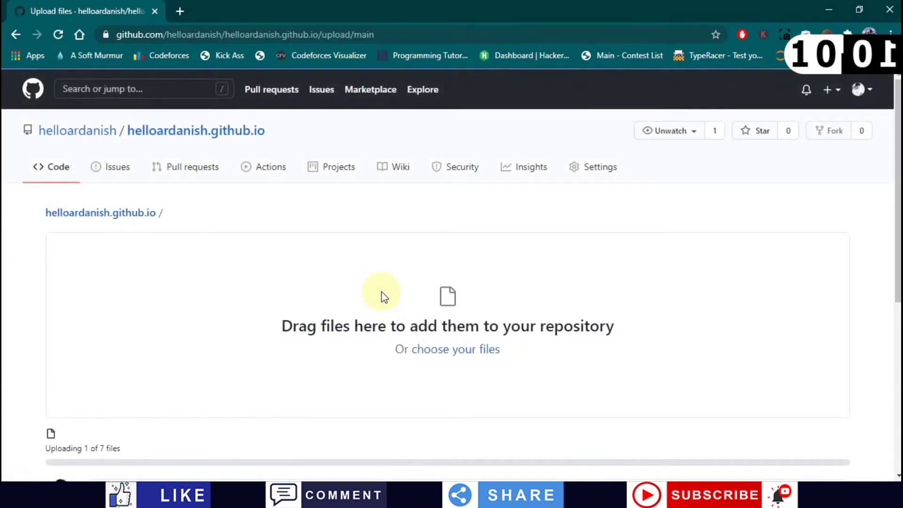
pyautogui.scroll(-4, 379, 293)
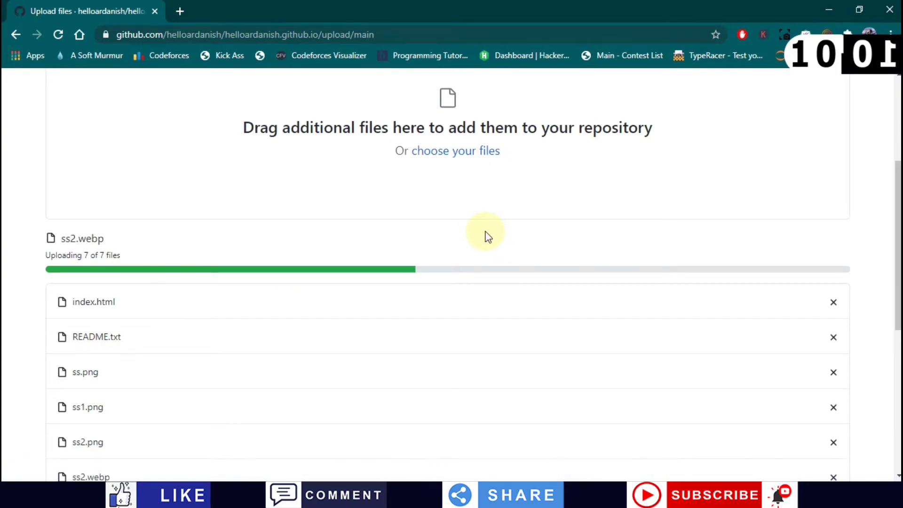
pyautogui.scroll(-1, 487, 235)
pyautogui.scroll(-1, 487, 235)
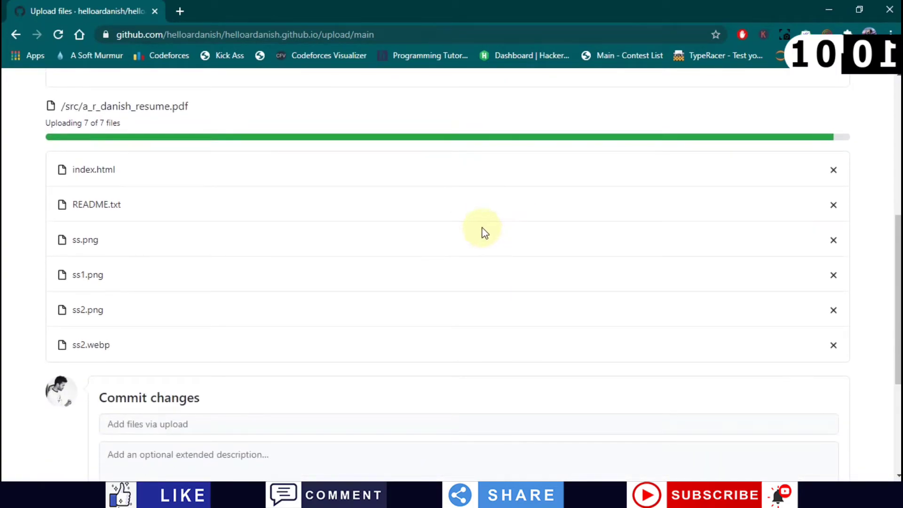
pyautogui.scroll(1, 484, 235)
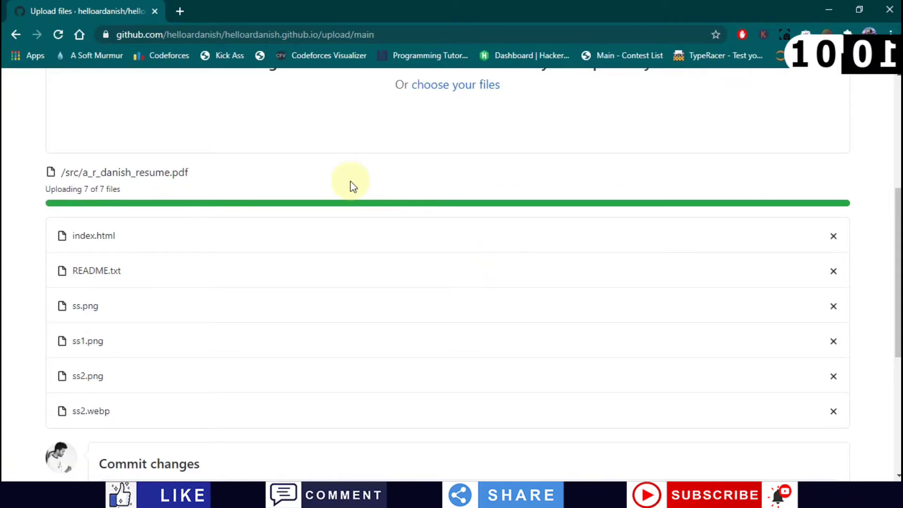
pyautogui.scroll(-1, 278, 201)
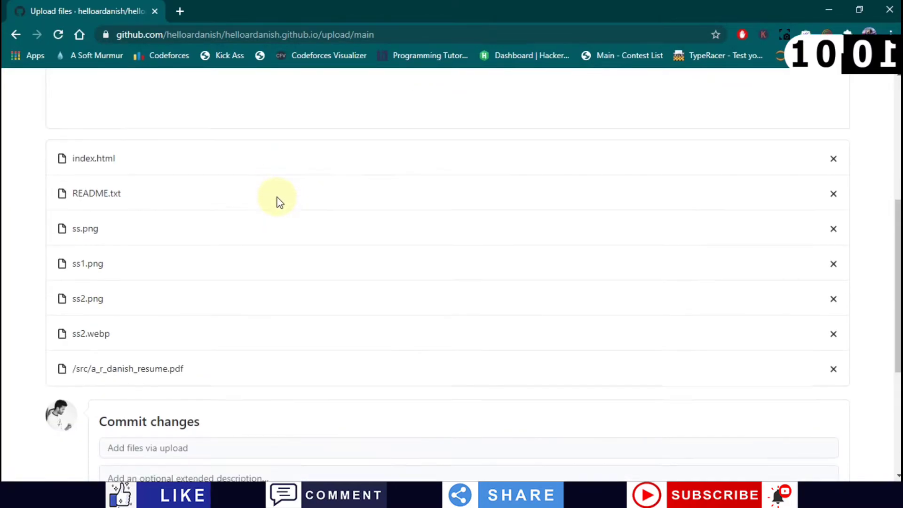
pyautogui.scroll(-3, 275, 202)
pyautogui.click(207, 219)
pyautogui.write('Initial commit 3')
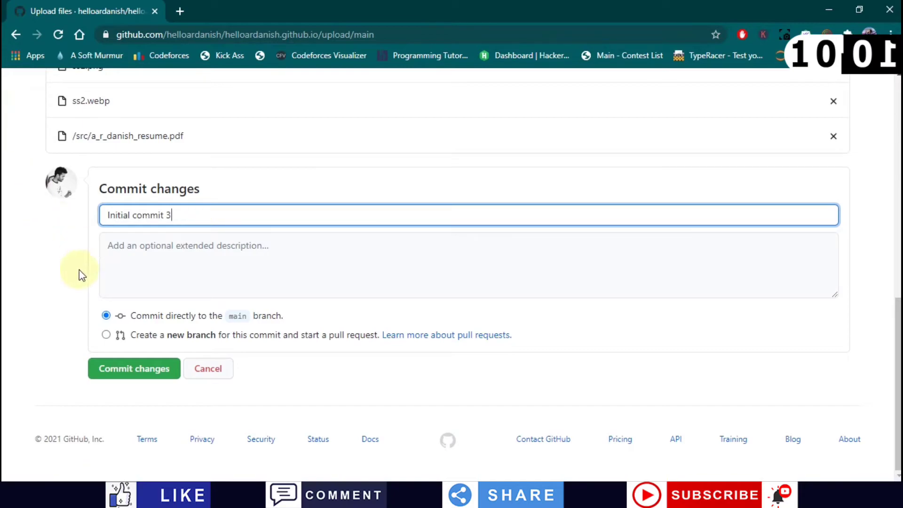
pyautogui.click(133, 372)
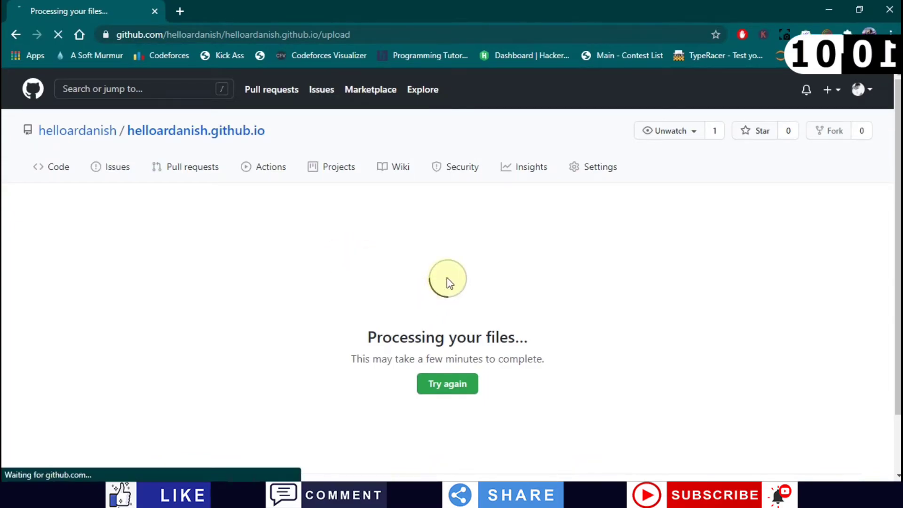
# - Verify src, README.txt, index.html and screenshots appear at 4 commits, then go to Settings
pyautogui.scroll(-5, 348, 282)
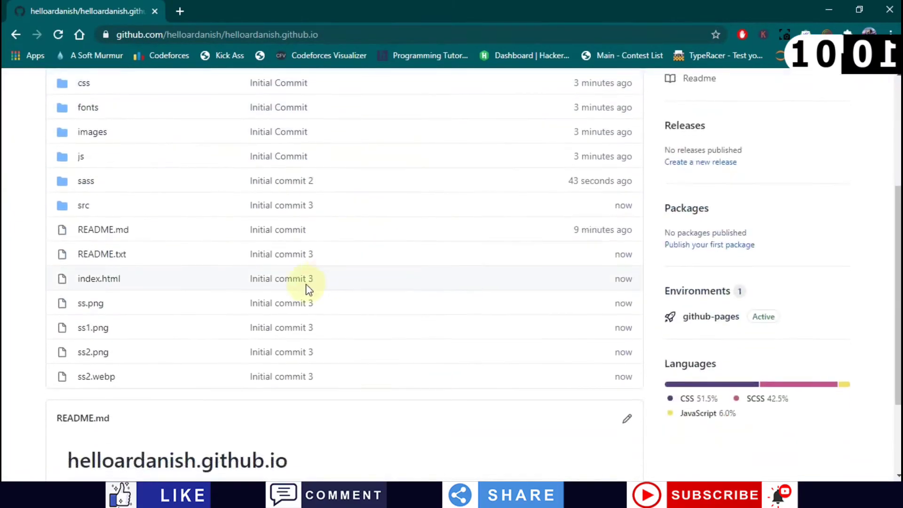
pyautogui.scroll(-2, 221, 278)
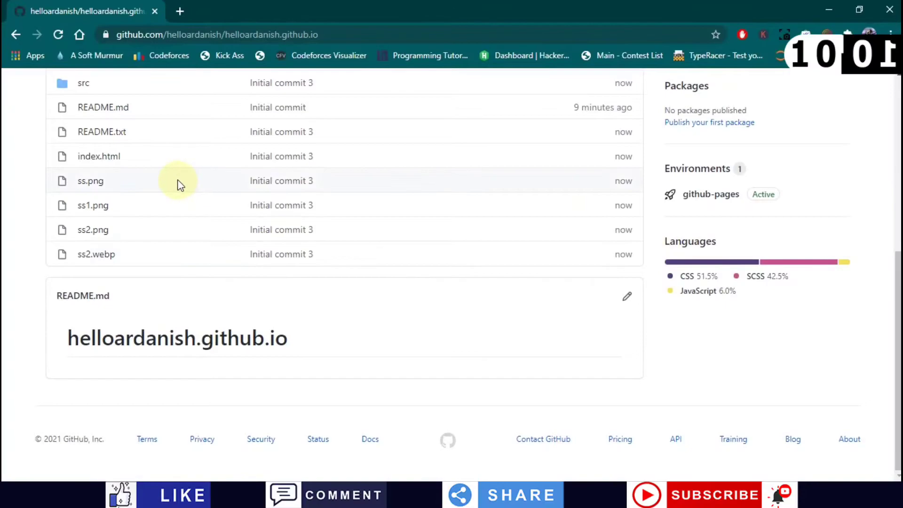
pyautogui.scroll(6, 178, 183)
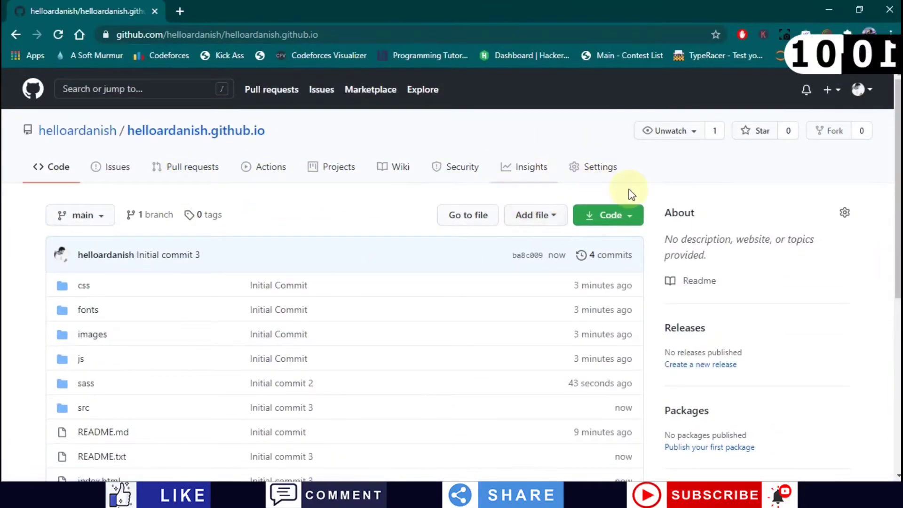
pyautogui.click(587, 168)
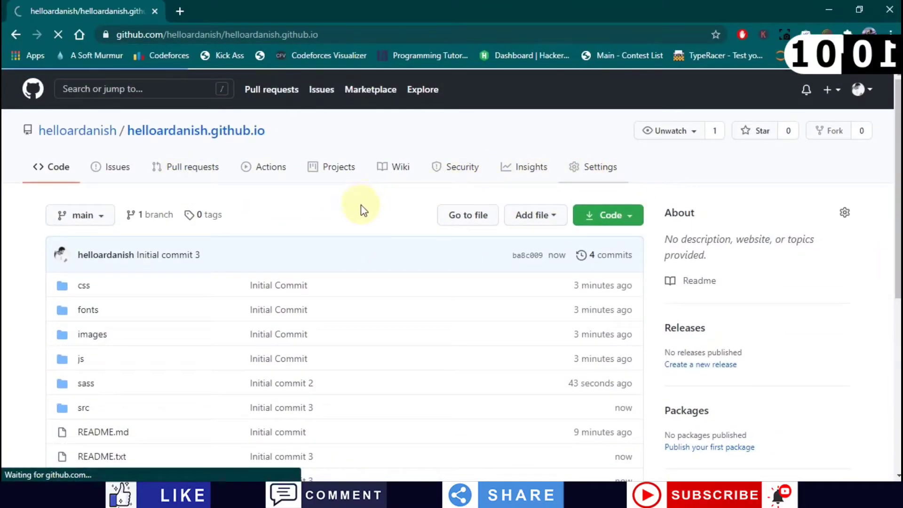
pyautogui.scroll(-4, 357, 209)
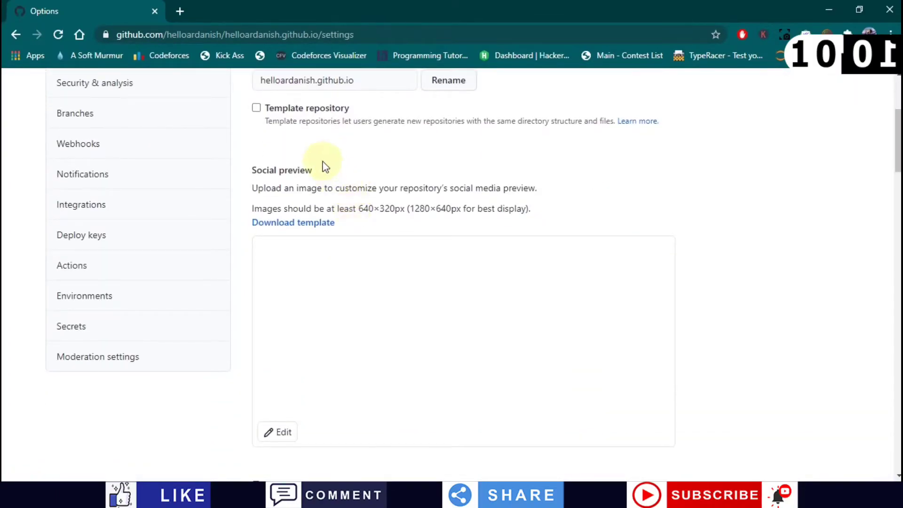
pyautogui.scroll(1, 325, 167)
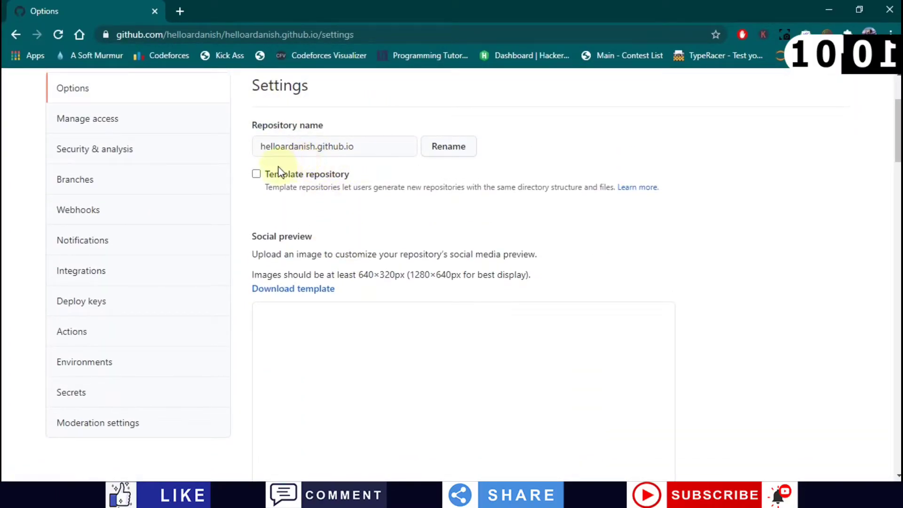
pyautogui.scroll(-7, 278, 178)
pyautogui.scroll(-2, 407, 339)
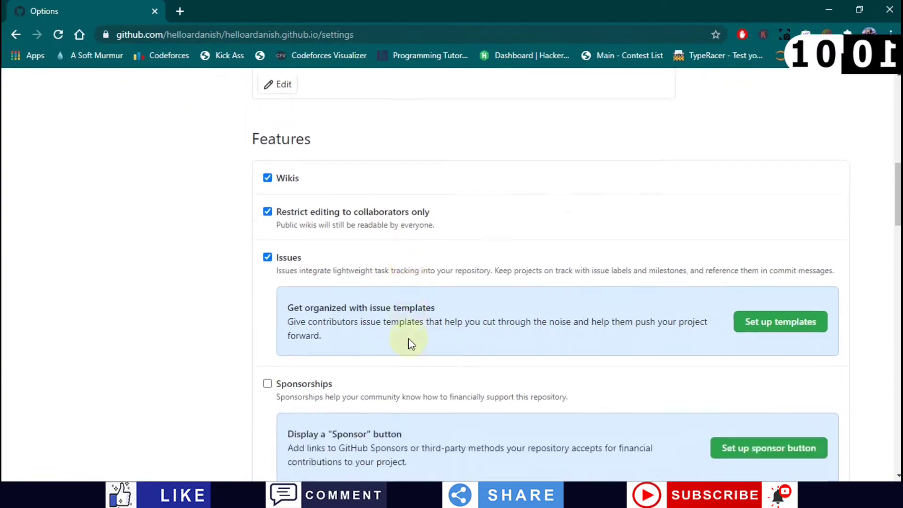
pyautogui.scroll(-2, 409, 342)
pyautogui.scroll(-5, 263, 235)
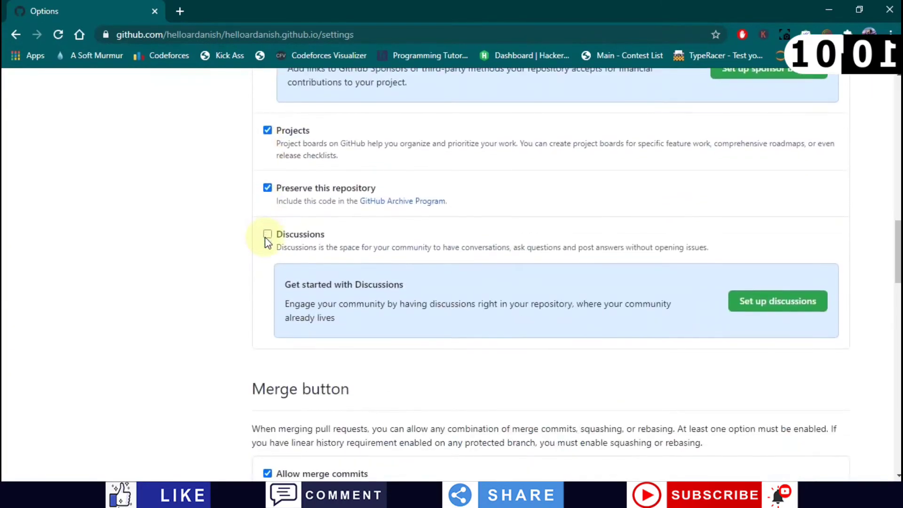
pyautogui.scroll(-3, 325, 235)
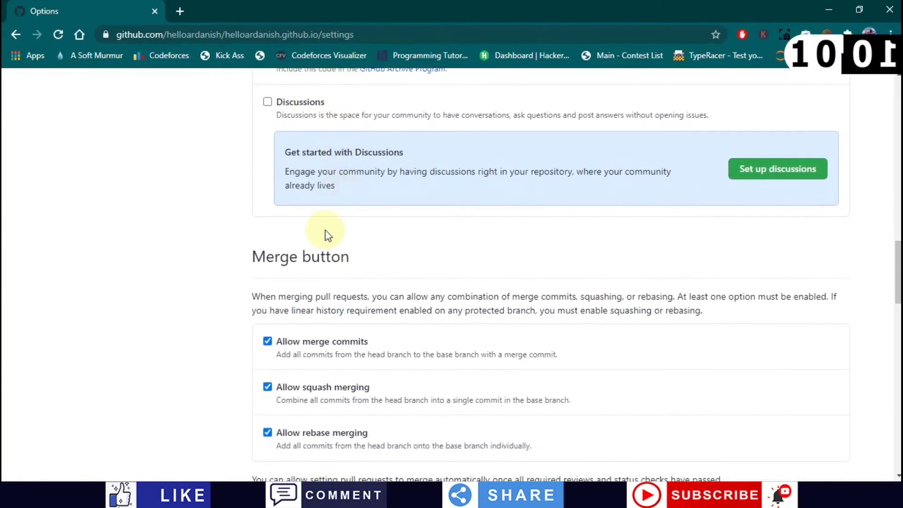
pyautogui.scroll(-5, 325, 242)
pyautogui.scroll(-4, 323, 242)
pyautogui.scroll(-3, 320, 256)
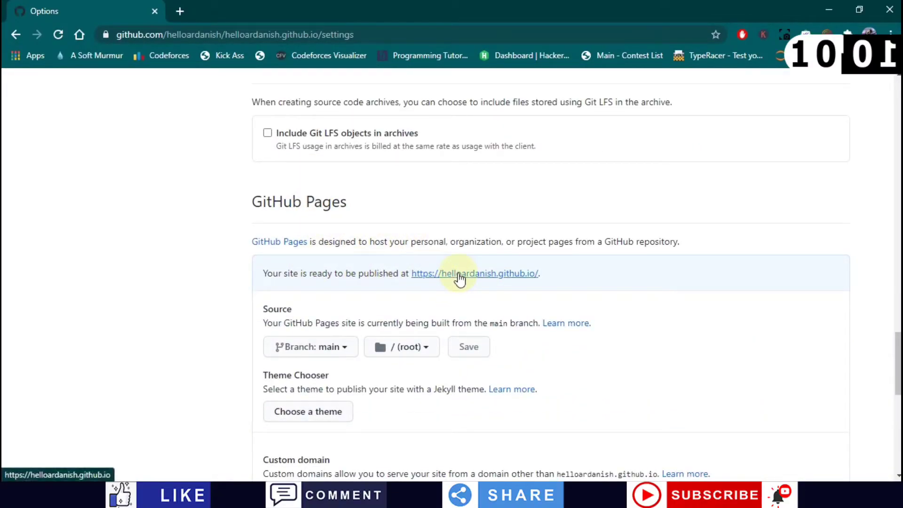
pyautogui.scroll(-4, 459, 277)
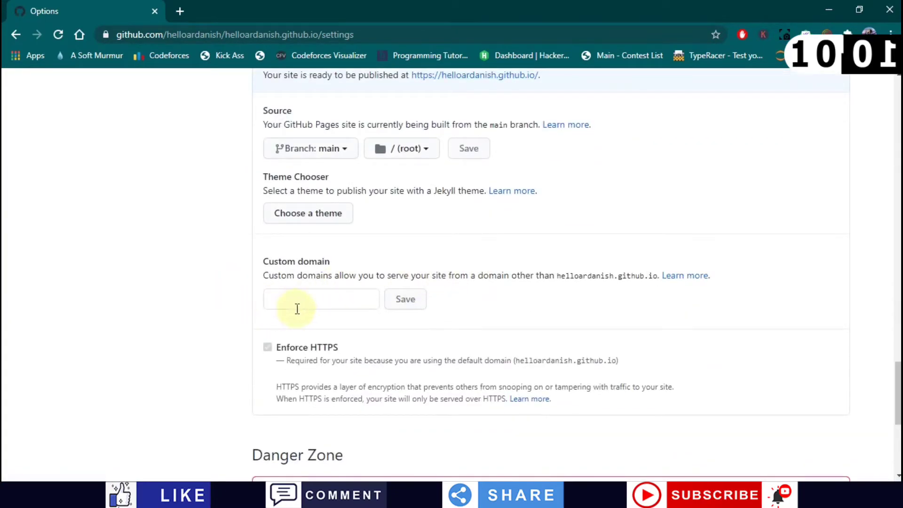
pyautogui.click(296, 301)
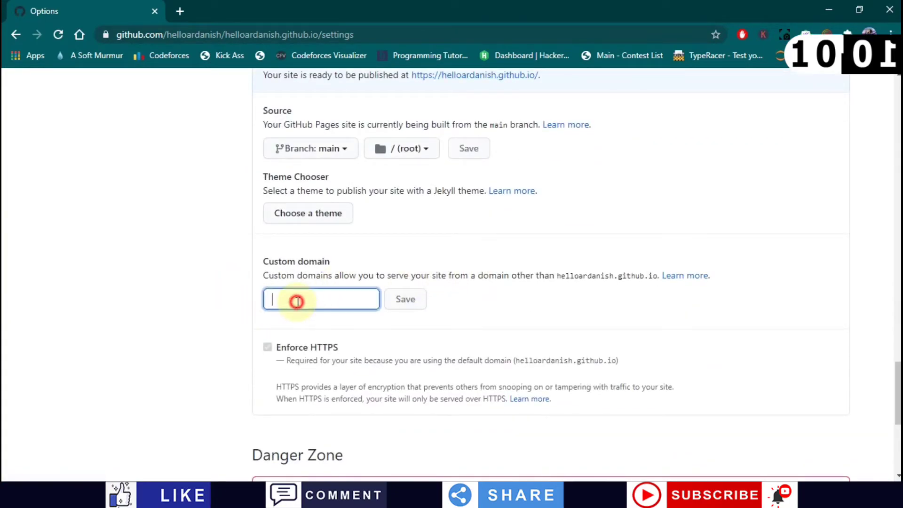
pyautogui.click(330, 271)
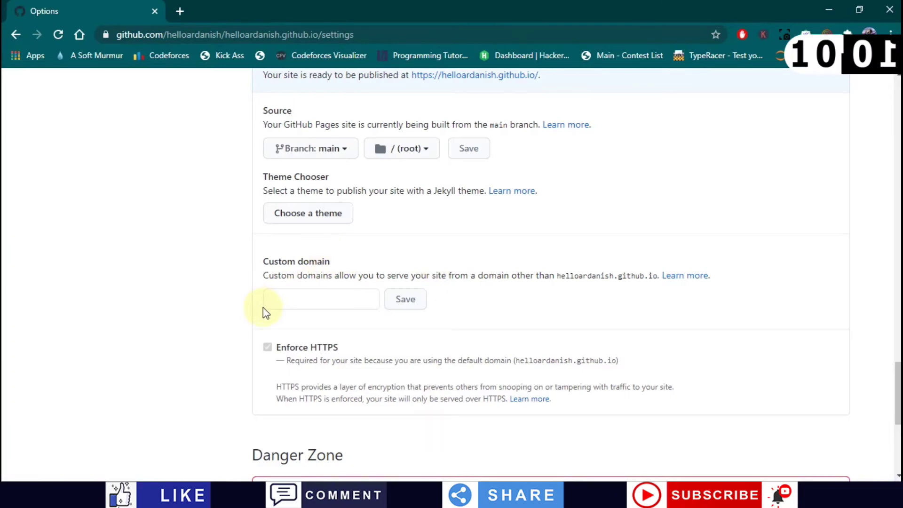
pyautogui.scroll(-3, 262, 309)
pyautogui.scroll(-1, 444, 276)
pyautogui.scroll(-1, 372, 294)
pyautogui.scroll(3, 221, 262)
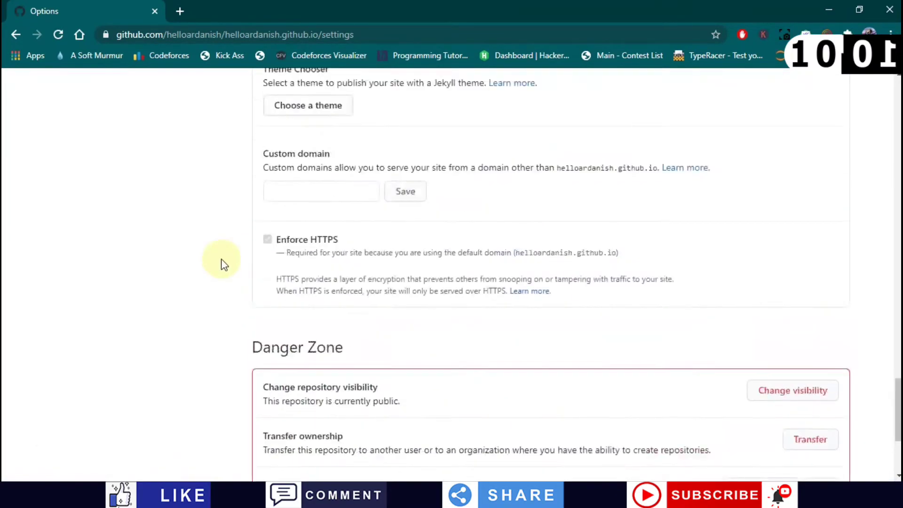
pyautogui.scroll(7, 409, 312)
pyautogui.click(461, 341)
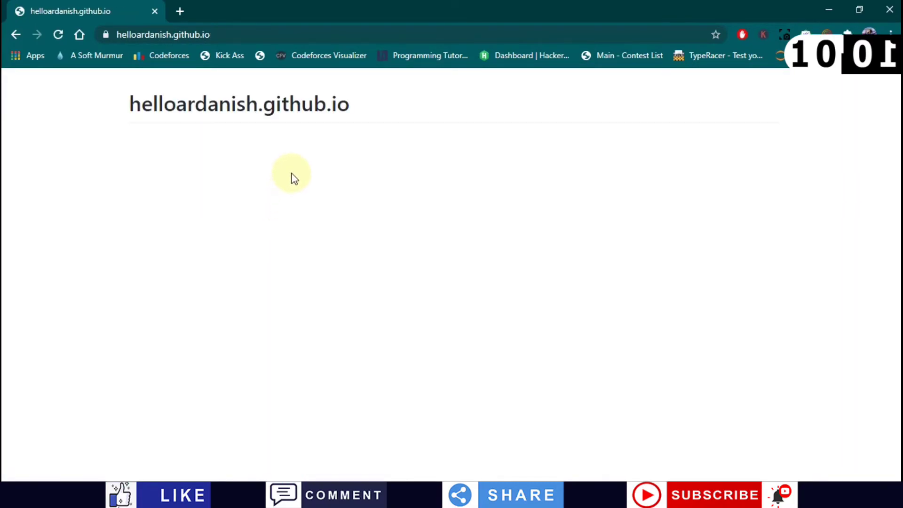
pyautogui.moveTo(296, 104)
pyautogui.mouseDown()
pyautogui.moveTo(344, 106)
pyautogui.moveTo(188, 107)
pyautogui.mouseUp()
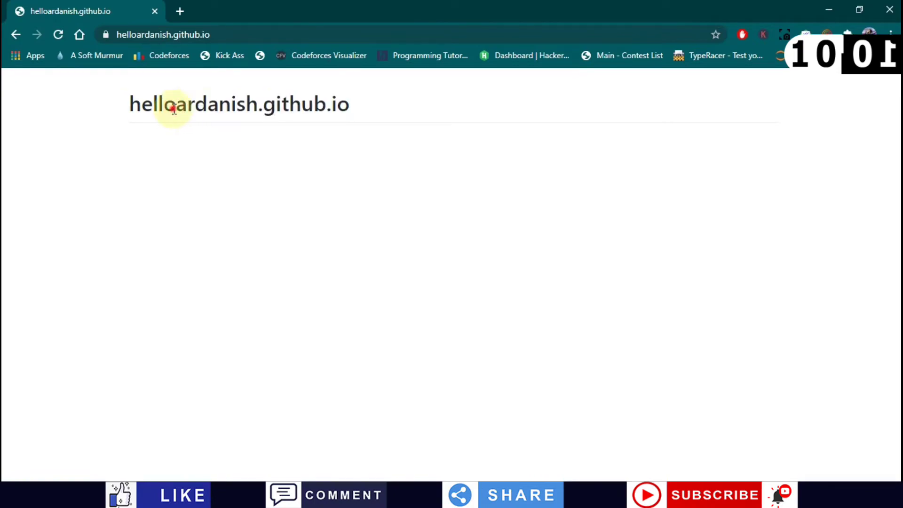
pyautogui.doubleClick(171, 104)
pyautogui.click(15, 34)
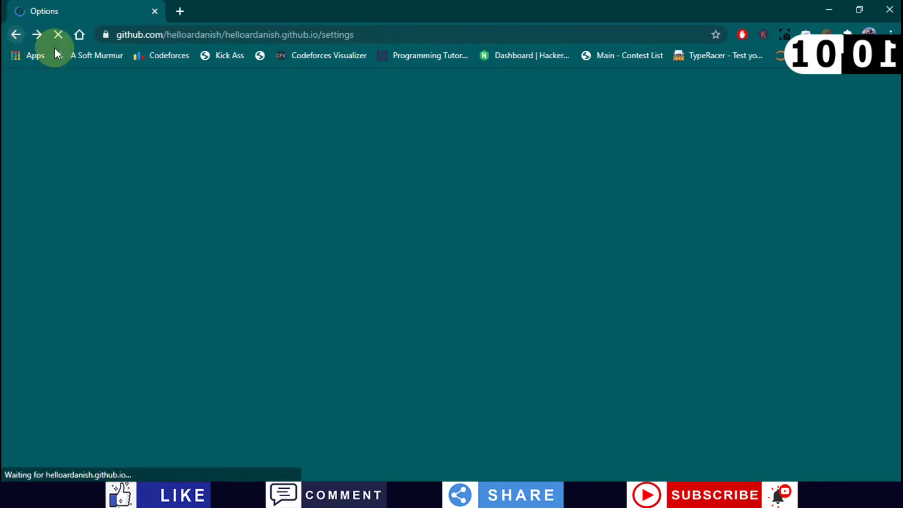
pyautogui.scroll(-3, 334, 235)
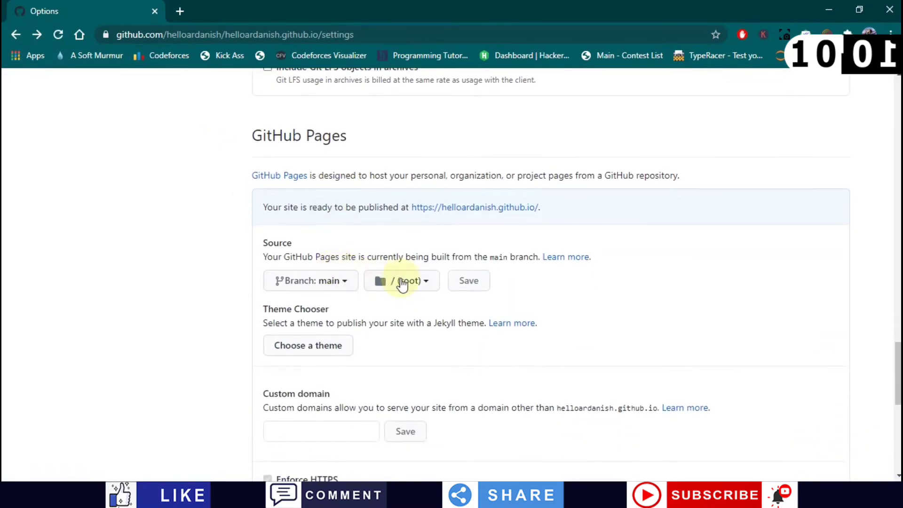
pyautogui.click(416, 281)
pyautogui.click(416, 280)
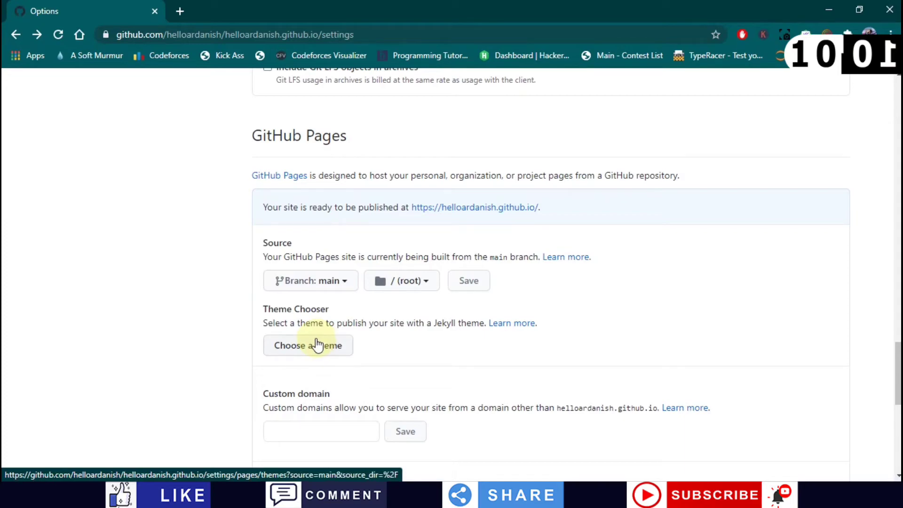
pyautogui.scroll(-3, 314, 343)
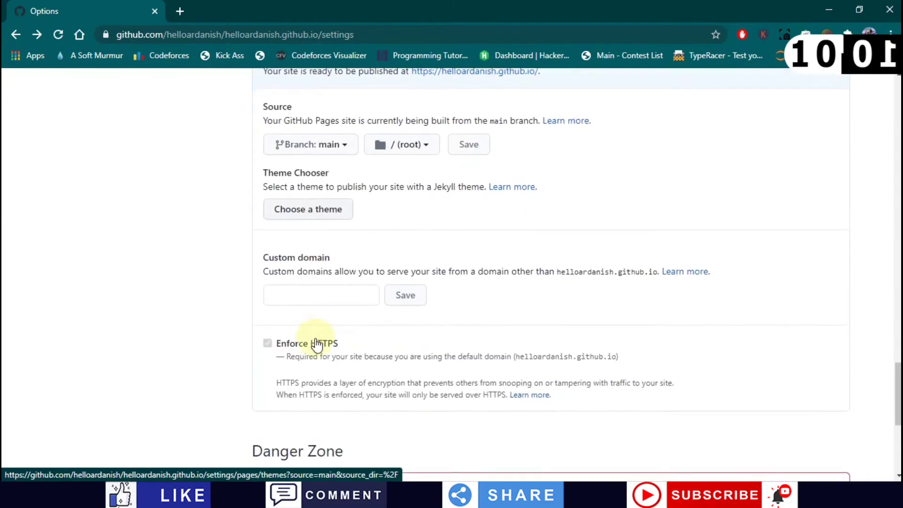
pyautogui.scroll(-5, 314, 344)
pyautogui.scroll(-2, 376, 292)
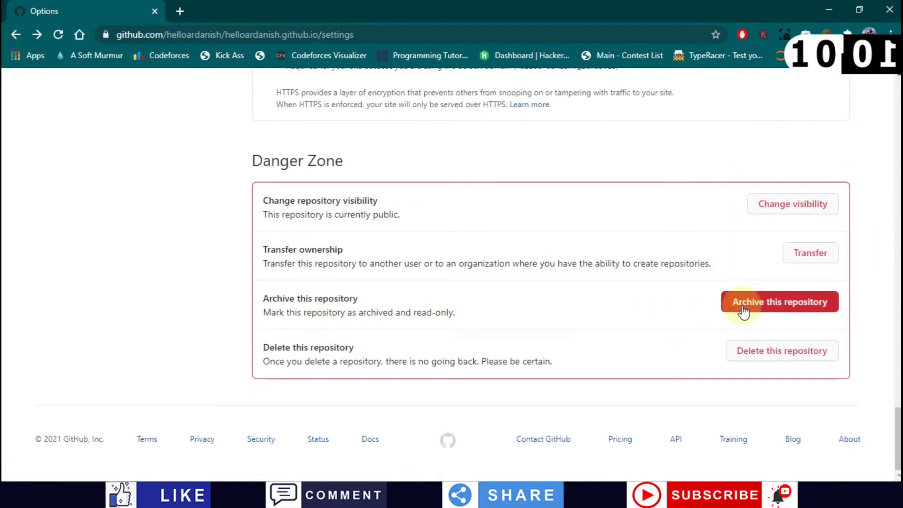
pyautogui.scroll(3, 181, 188)
pyautogui.scroll(7, 175, 170)
pyautogui.scroll(5, 173, 161)
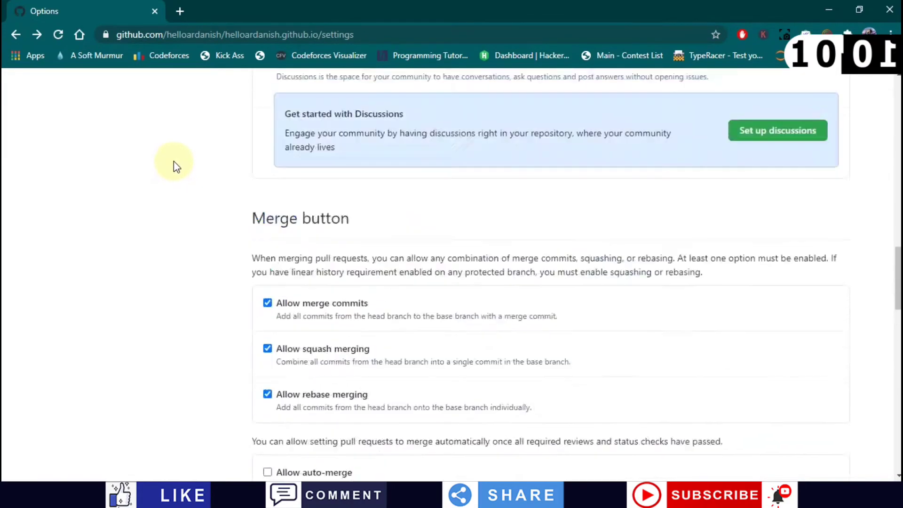
pyautogui.scroll(5, 173, 159)
pyautogui.scroll(3, 182, 161)
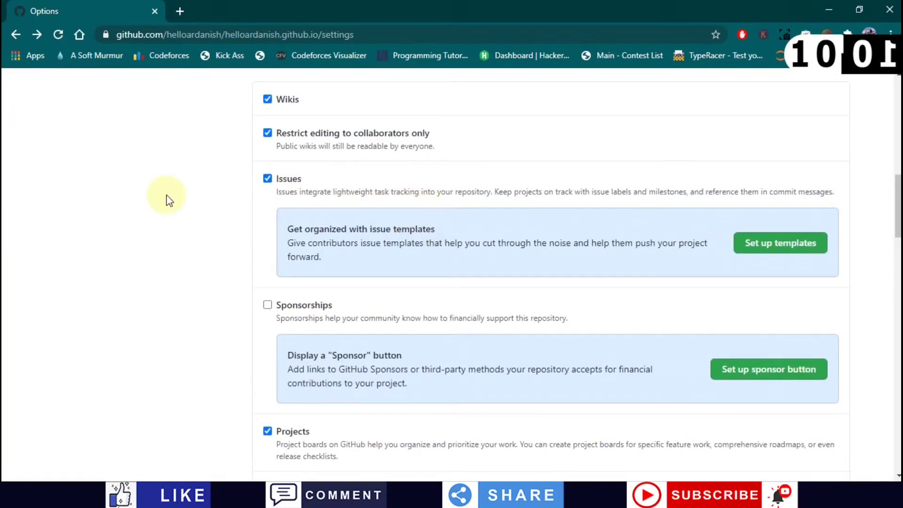
pyautogui.scroll(10, 258, 221)
pyautogui.scroll(5, 217, 221)
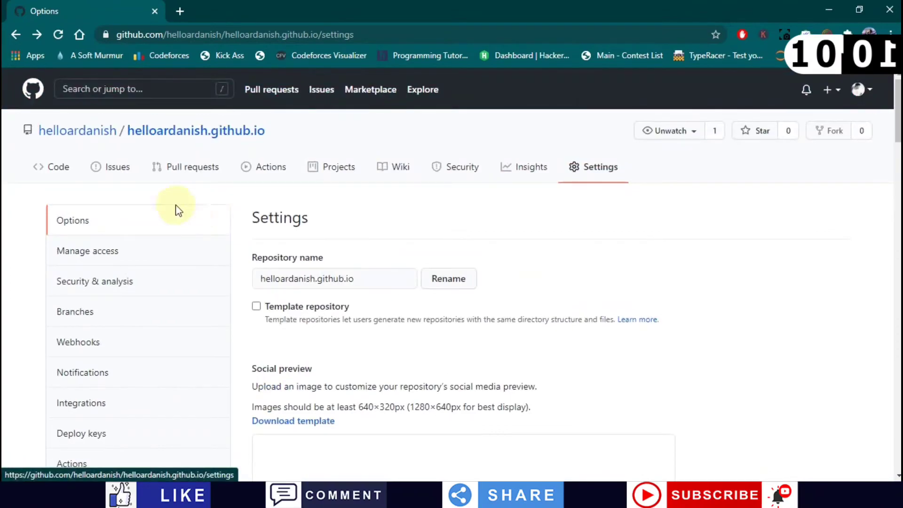
# - Delete README.md from the helloardanish.github.io repository and commit the deletion
pyautogui.click(178, 134)
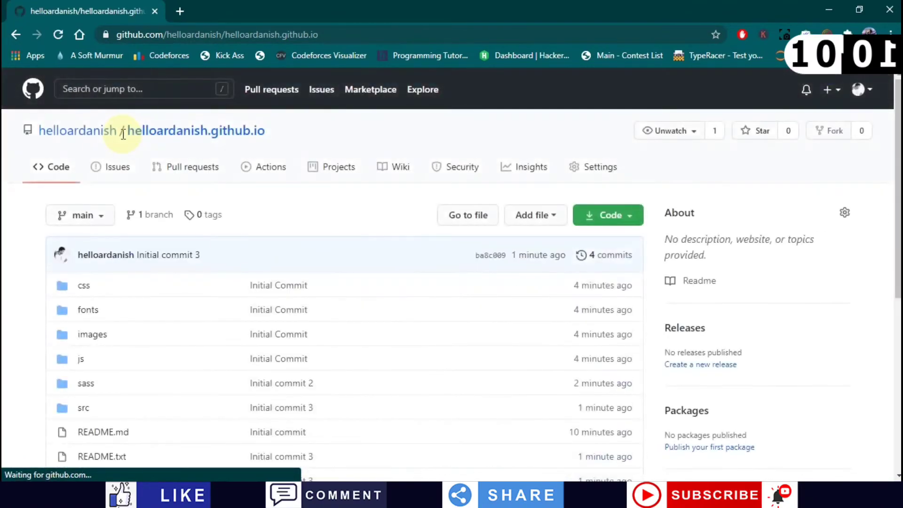
pyautogui.scroll(-5, 121, 146)
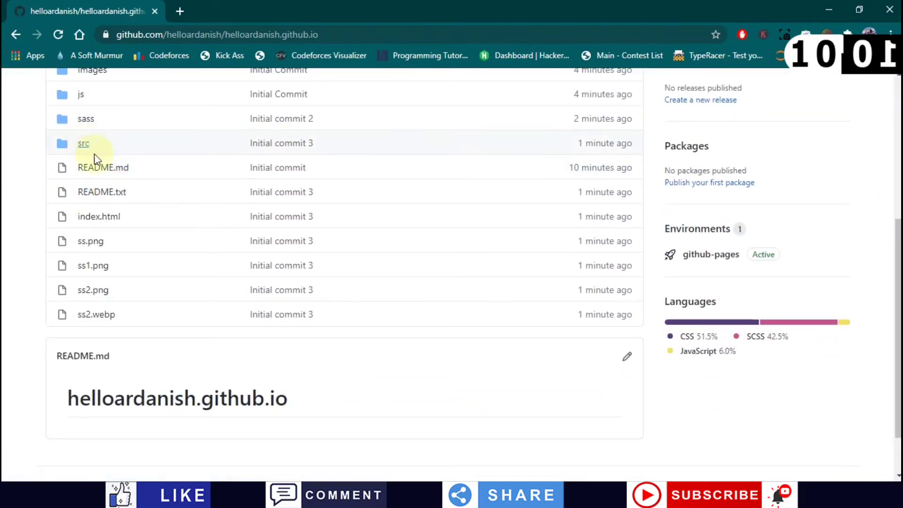
pyautogui.click(116, 169)
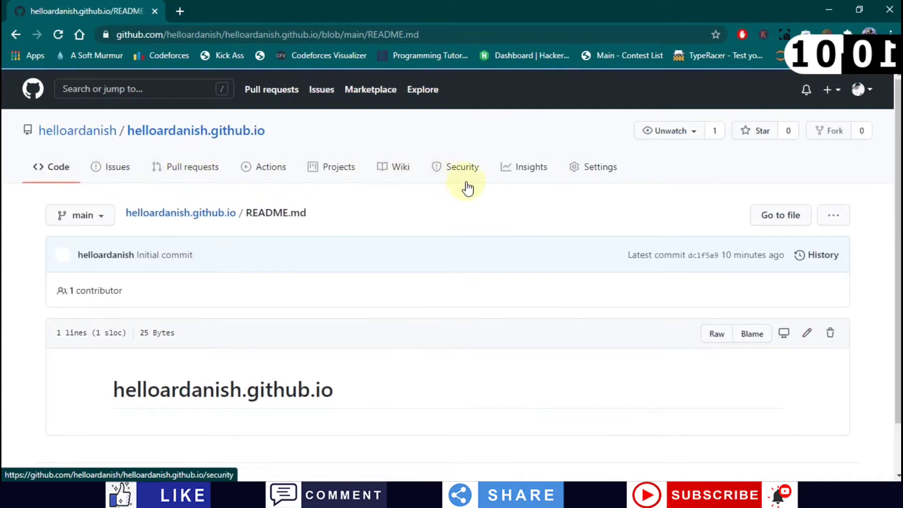
pyautogui.click(830, 335)
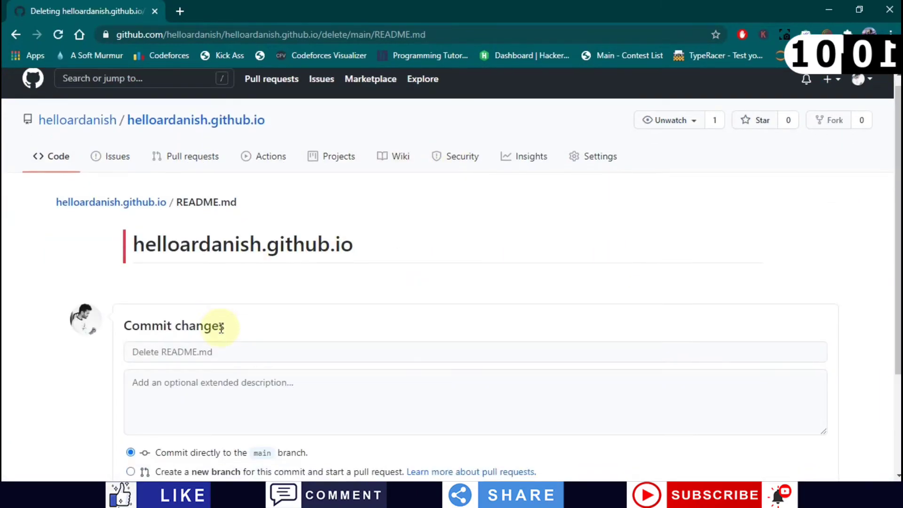
pyautogui.scroll(-3, 211, 323)
pyautogui.click(140, 369)
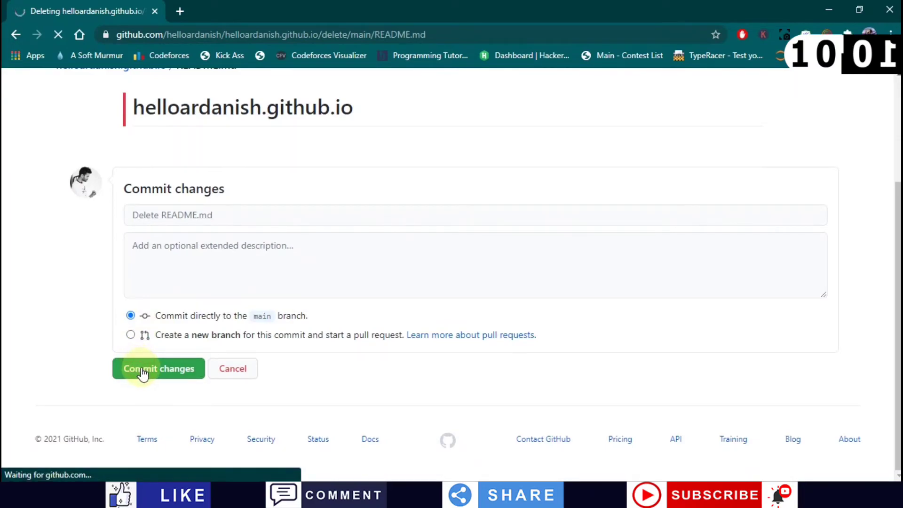
pyautogui.scroll(-5, 281, 250)
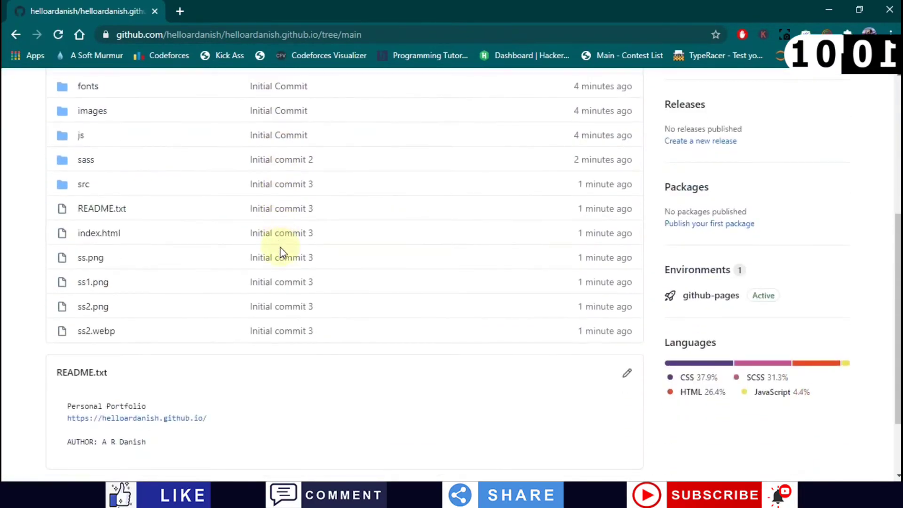
pyautogui.scroll(-2, 281, 252)
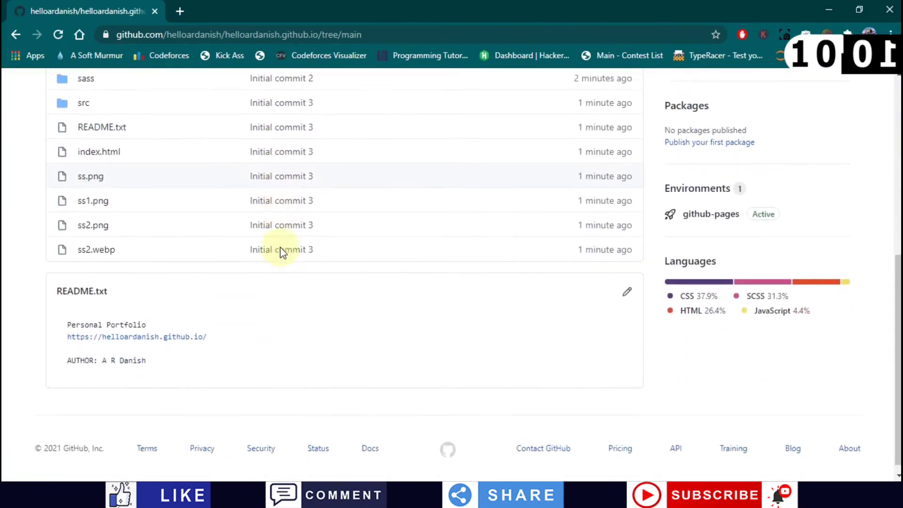
# - Open the live portfolio site from the README.txt link and reload it
pyautogui.click(122, 335)
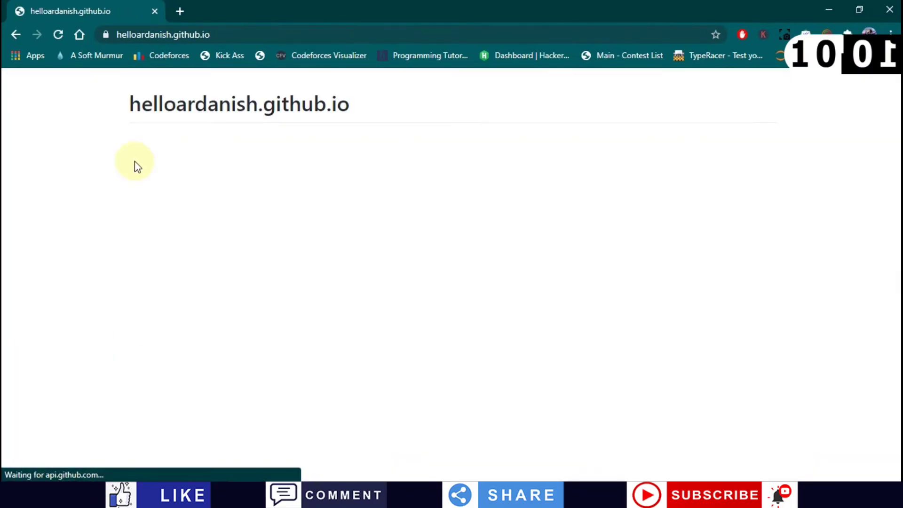
pyautogui.click(55, 33)
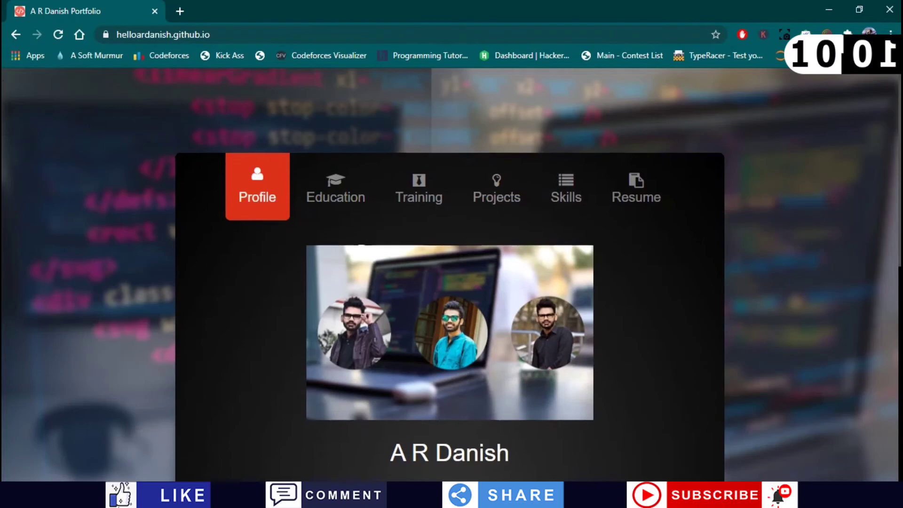
pyautogui.scroll(-4, 449, 273)
pyautogui.scroll(-3, 380, 339)
pyautogui.scroll(-2, 379, 327)
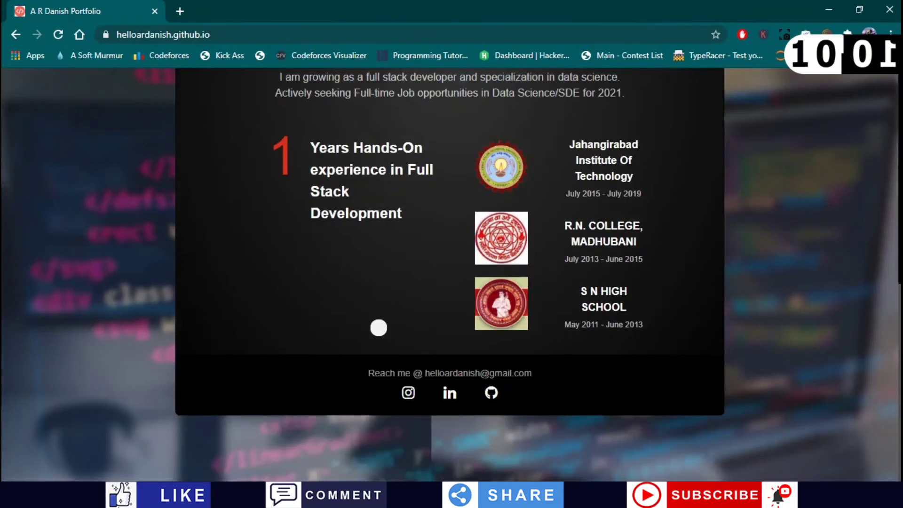
pyautogui.scroll(3, 486, 350)
pyautogui.scroll(3, 458, 330)
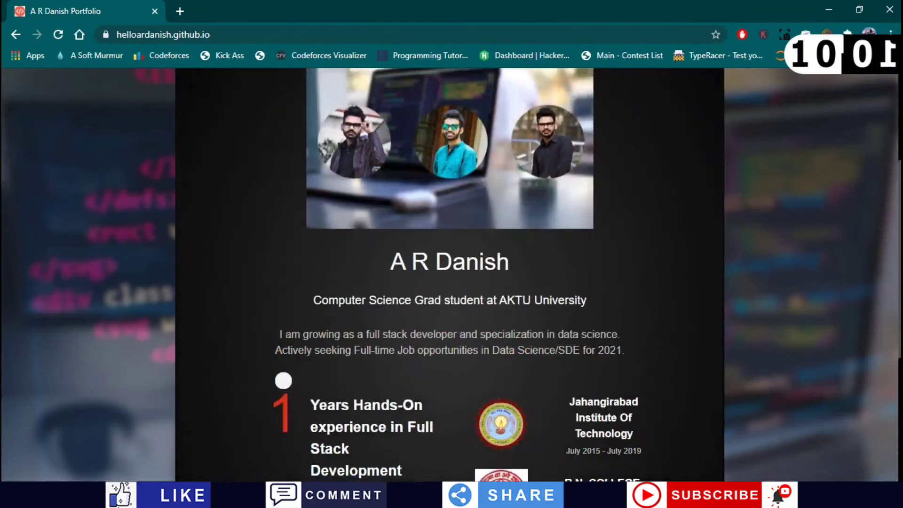
pyautogui.scroll(4, 282, 379)
# - Show and look through the portfolio's Education section
pyautogui.click(342, 192)
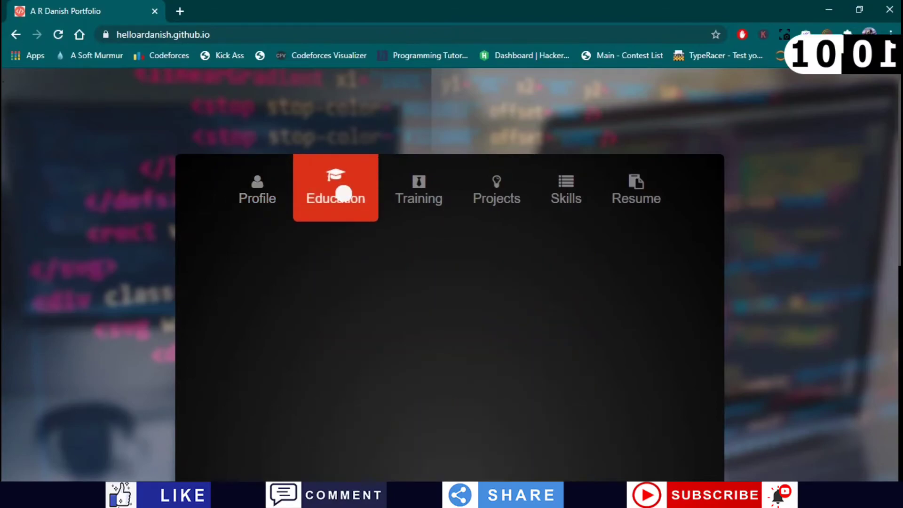
pyautogui.scroll(-3, 353, 215)
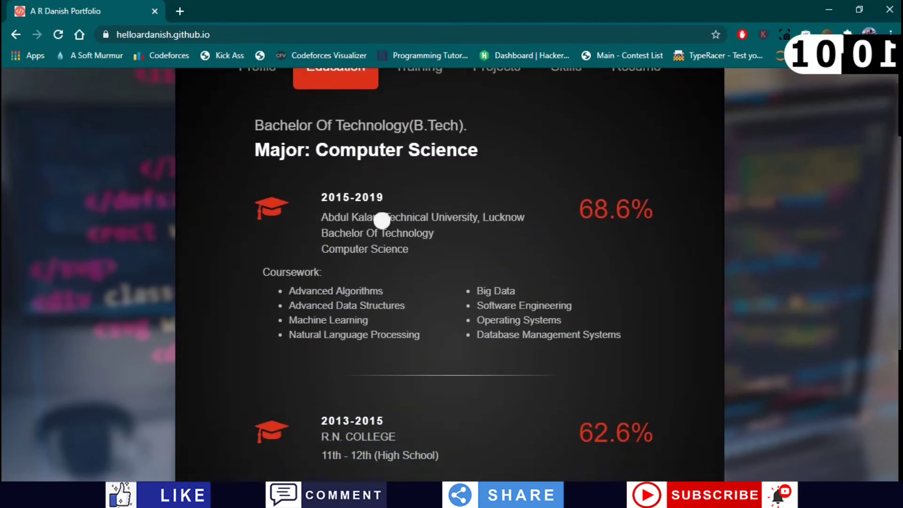
pyautogui.scroll(-3, 449, 272)
pyautogui.scroll(-3, 450, 272)
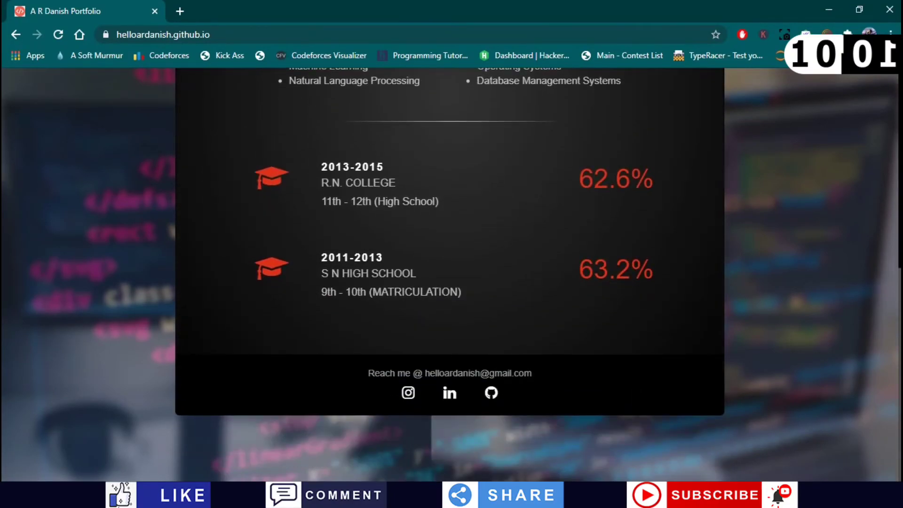
pyautogui.scroll(3, 354, 346)
pyautogui.scroll(-3, 353, 337)
pyautogui.scroll(8, 351, 325)
# - Browse the Training section, then bring up the Projects section
pyautogui.click(440, 172)
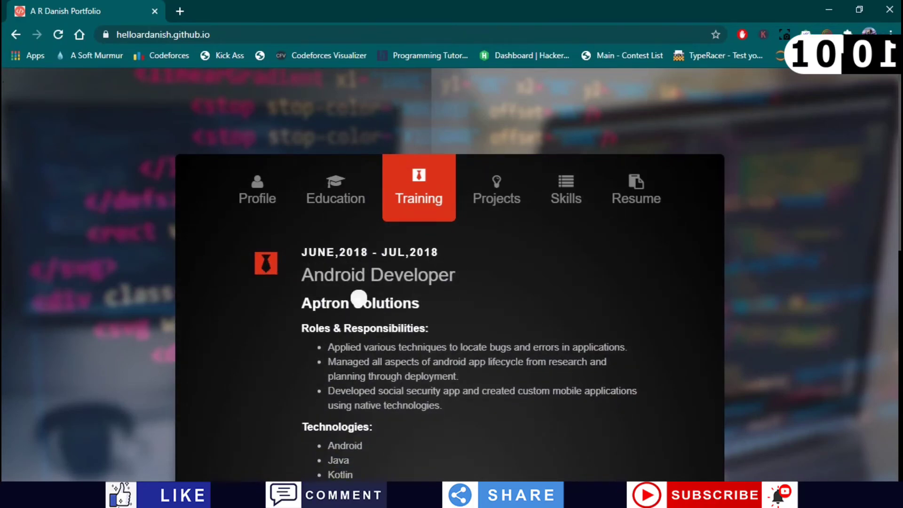
pyautogui.scroll(-3, 359, 298)
pyautogui.scroll(-1, 355, 296)
pyautogui.scroll(-6, 350, 295)
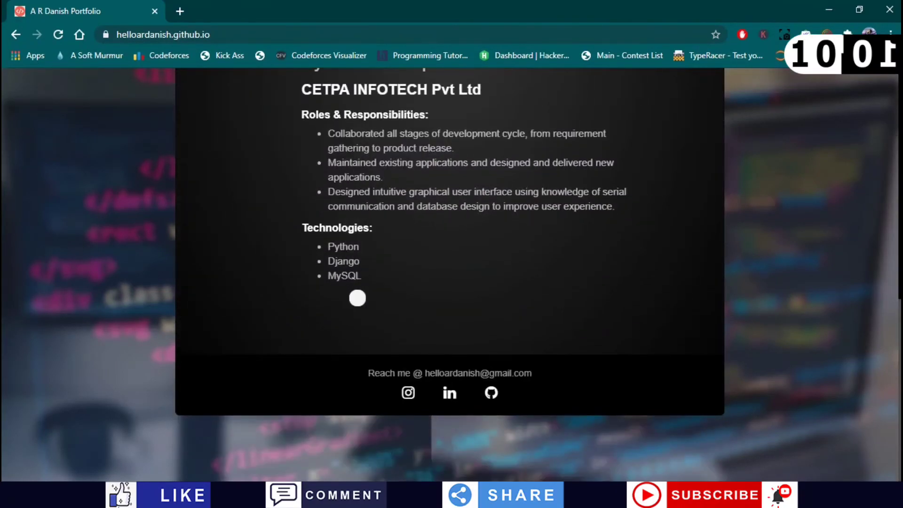
pyautogui.scroll(10, 400, 287)
pyautogui.click(505, 190)
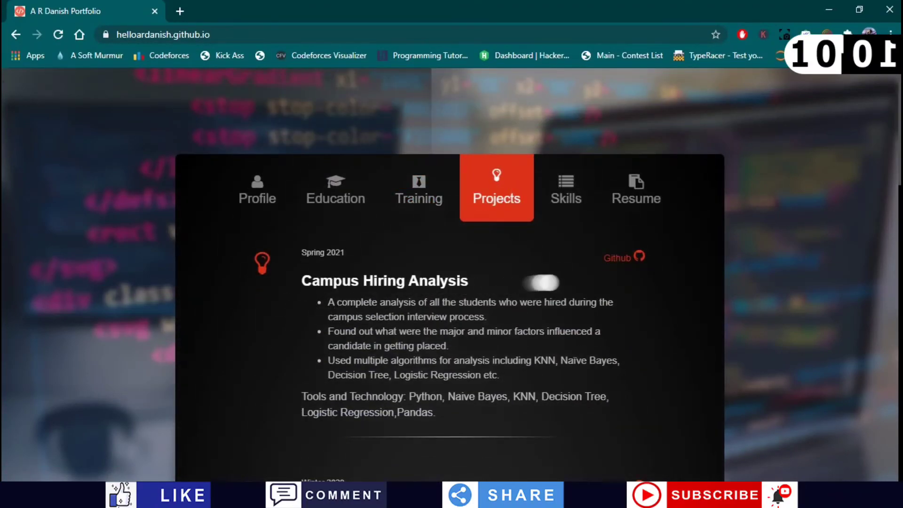
# - Open the Campus Hiring Analysis GitHub code in a new tab and browse the project list
pyautogui.click(613, 257)
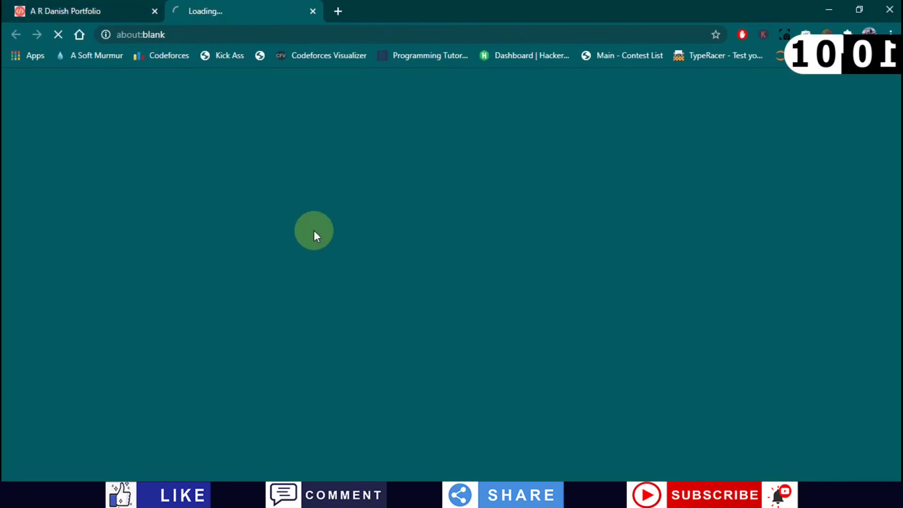
pyautogui.click(121, 6)
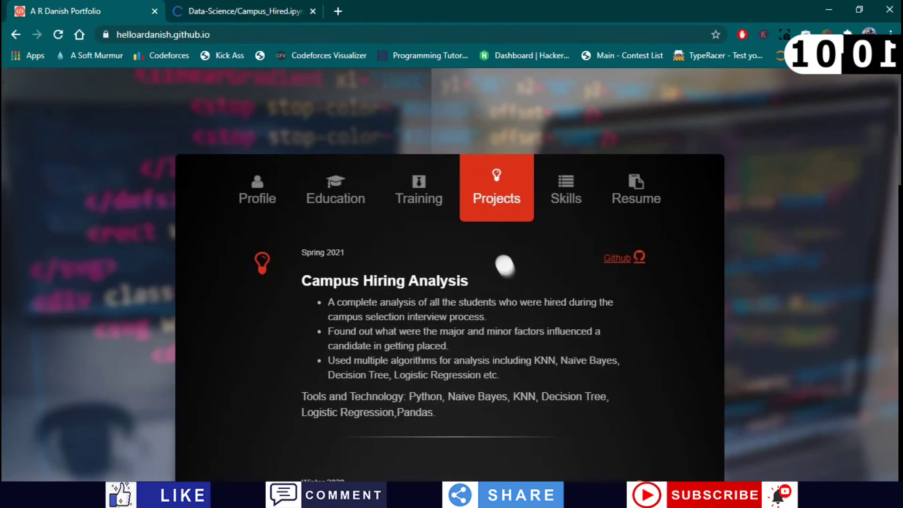
pyautogui.scroll(-3, 397, 211)
pyautogui.scroll(-4, 425, 207)
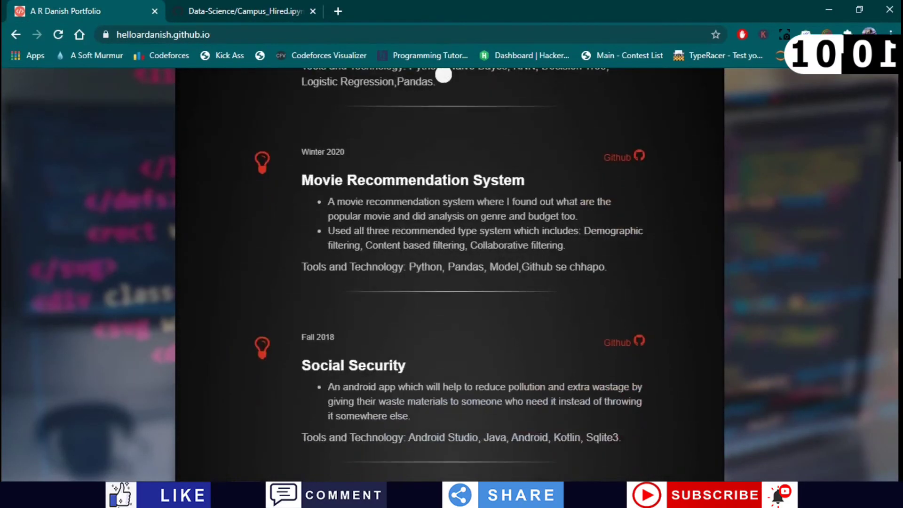
pyautogui.scroll(-4, 431, 343)
pyautogui.scroll(-3, 396, 375)
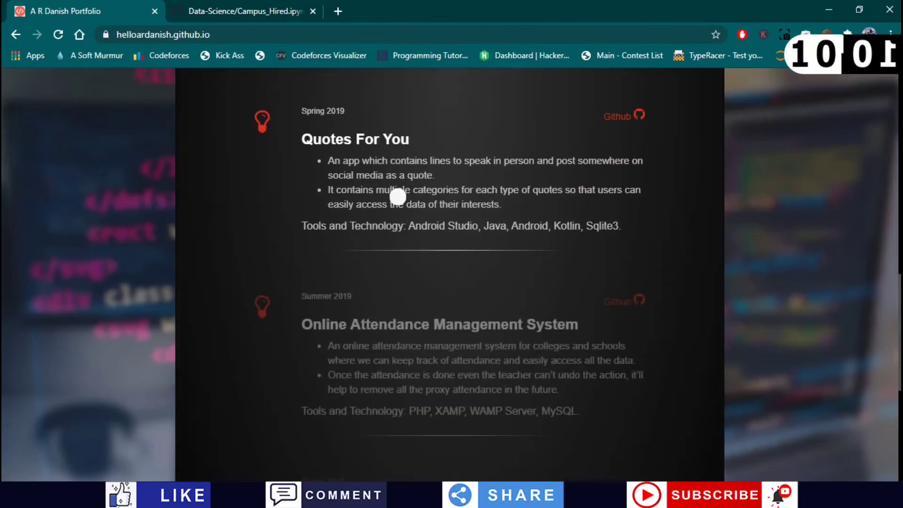
pyautogui.scroll(-4, 397, 328)
pyautogui.scroll(-3, 397, 429)
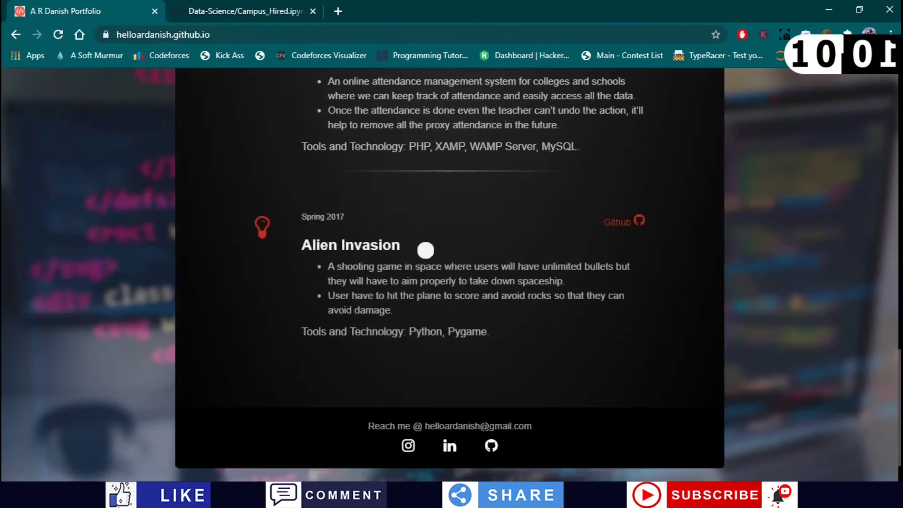
pyautogui.scroll(-1, 425, 249)
pyautogui.scroll(5, 407, 255)
pyautogui.scroll(4, 524, 326)
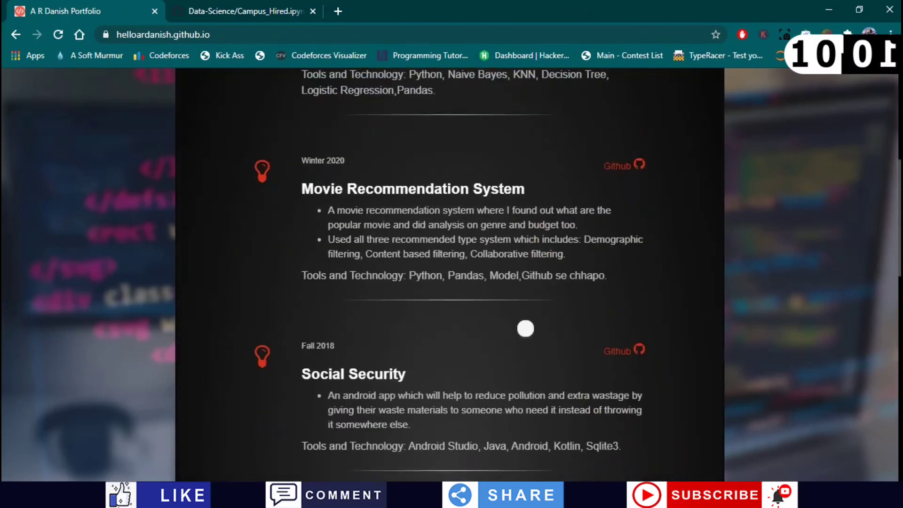
pyautogui.scroll(4, 404, 352)
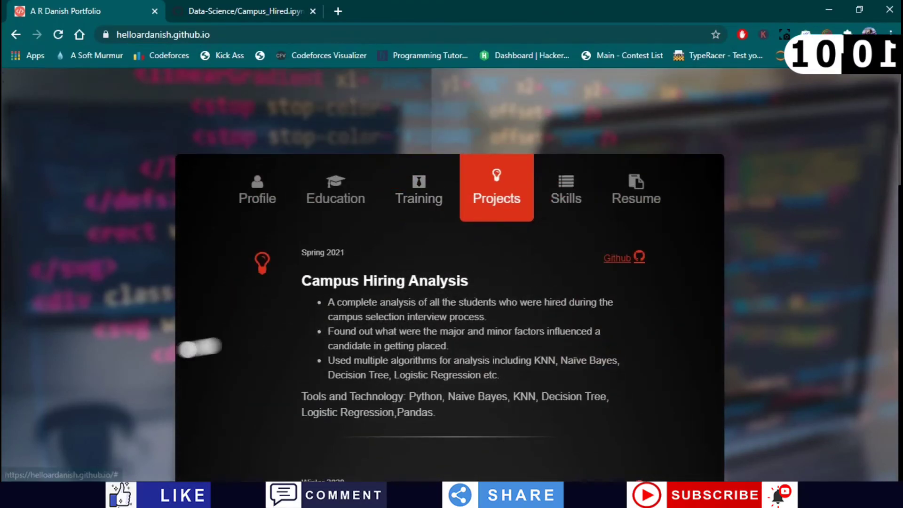
# - Show the portfolio's Skills section and scroll through it
pyautogui.click(560, 182)
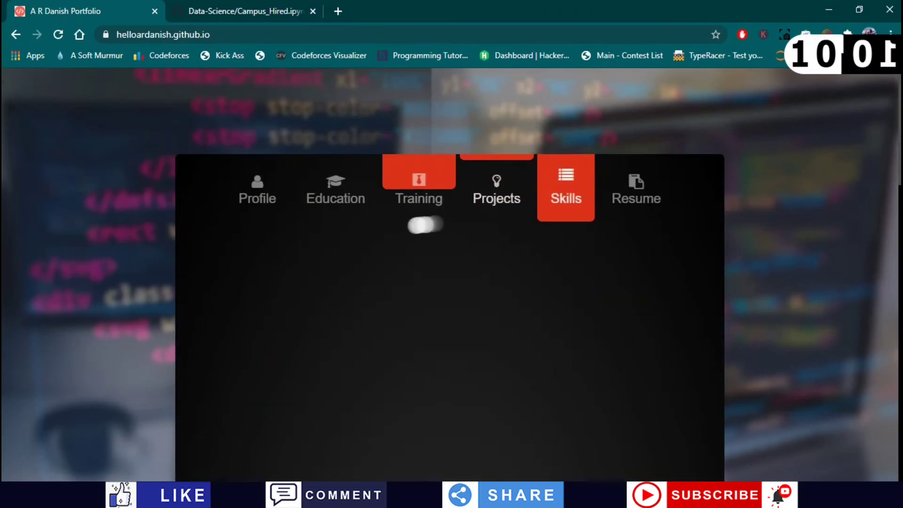
pyautogui.scroll(-2, 394, 244)
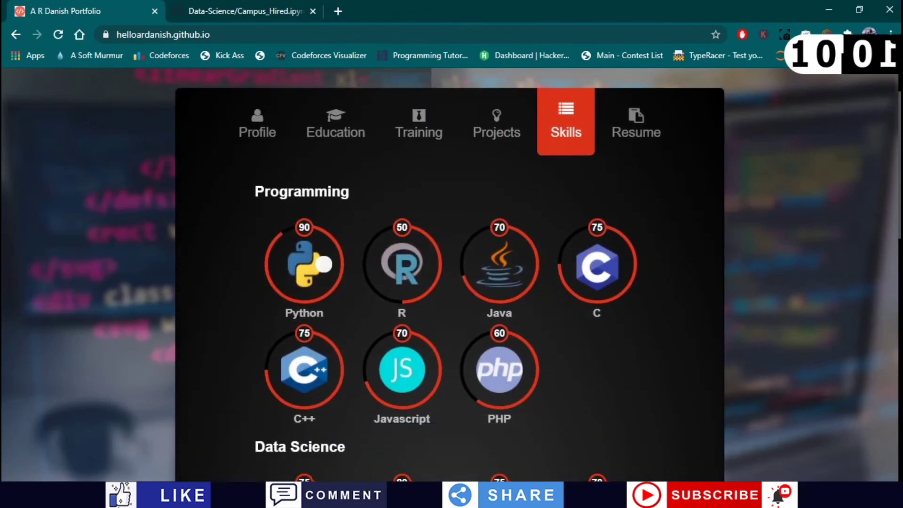
pyautogui.scroll(-4, 323, 264)
pyautogui.scroll(-3, 322, 171)
pyautogui.scroll(-5, 328, 161)
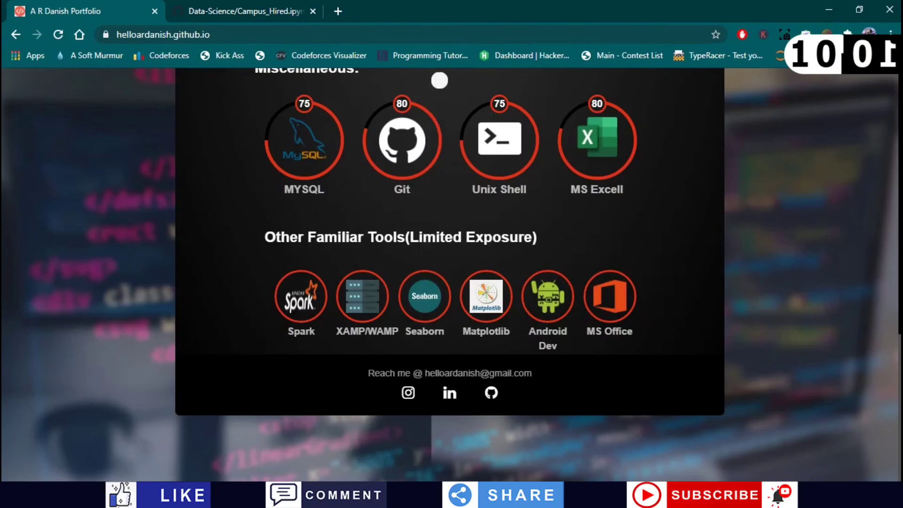
pyautogui.scroll(10, 451, 456)
pyautogui.scroll(4, 632, 211)
# - Open the resume PDF and close the Campus_Hired.ipynb notebook tab
pyautogui.click(658, 204)
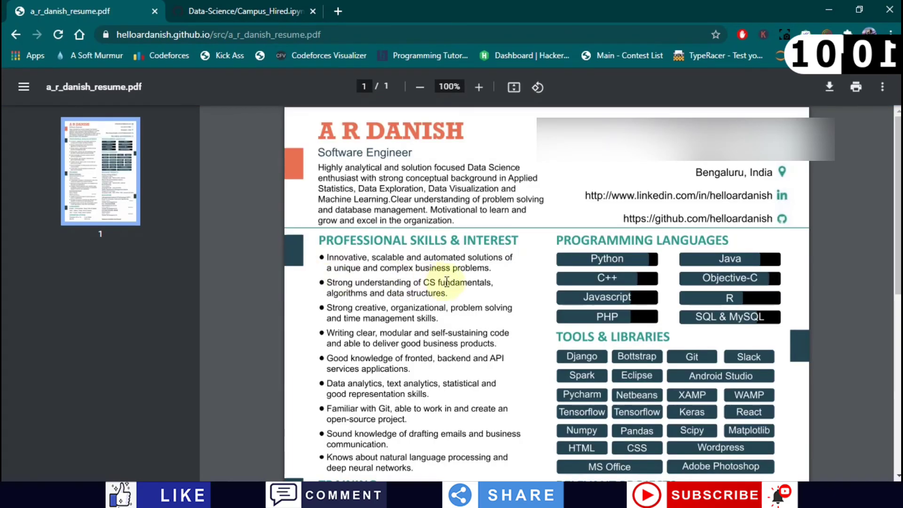
pyautogui.scroll(-1, 517, 305)
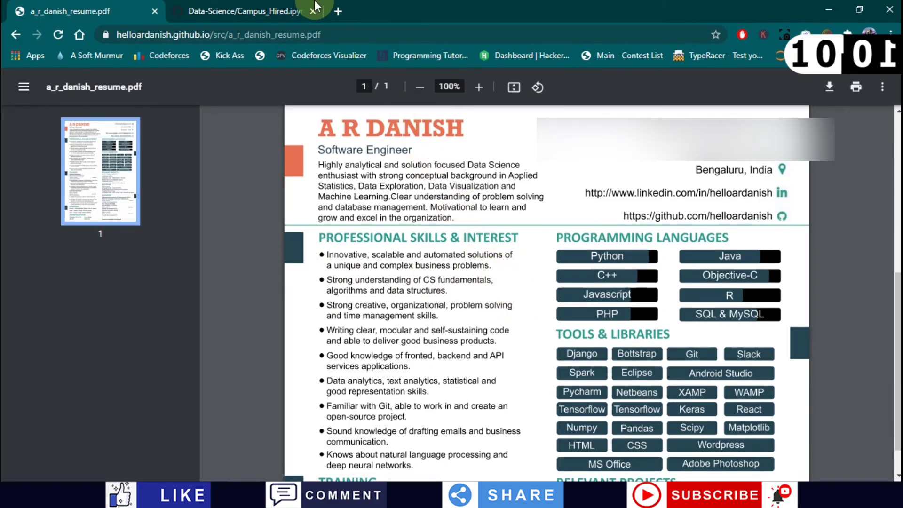
pyautogui.click(271, 9)
pyautogui.scroll(-4, 240, 277)
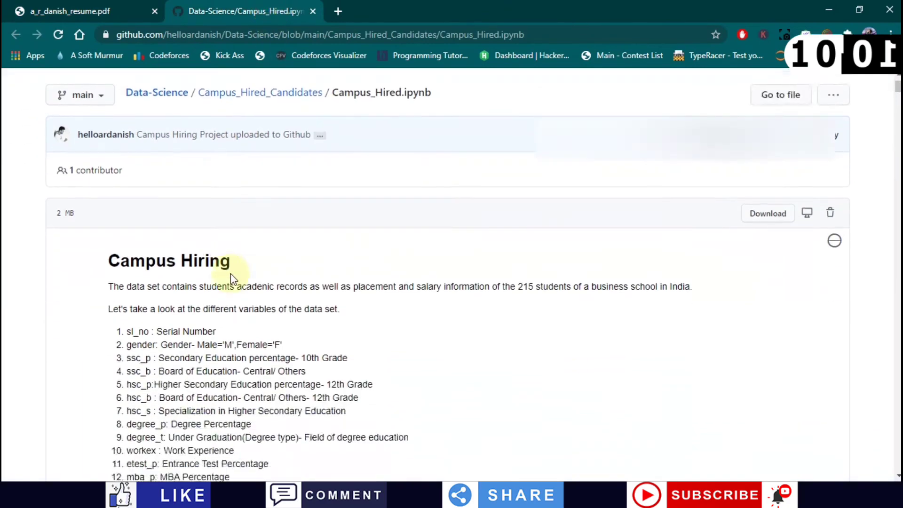
pyautogui.scroll(4, 185, 246)
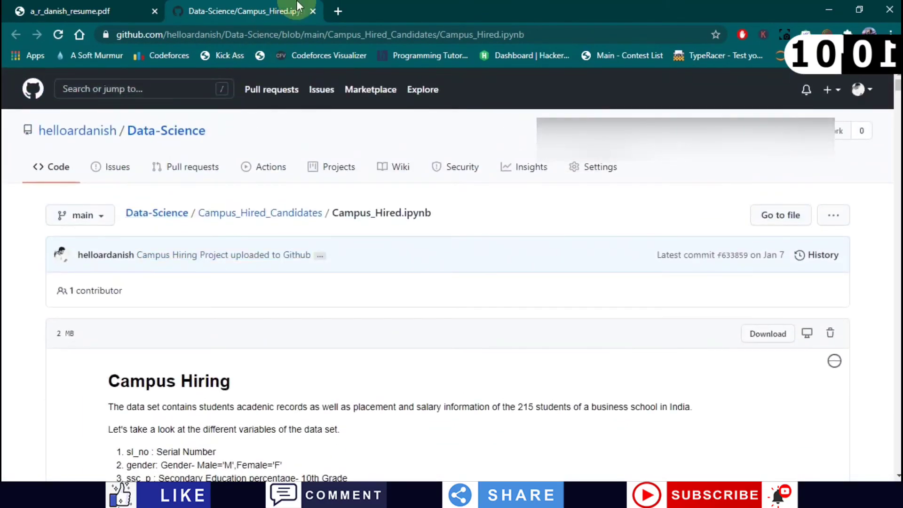
pyautogui.click(314, 11)
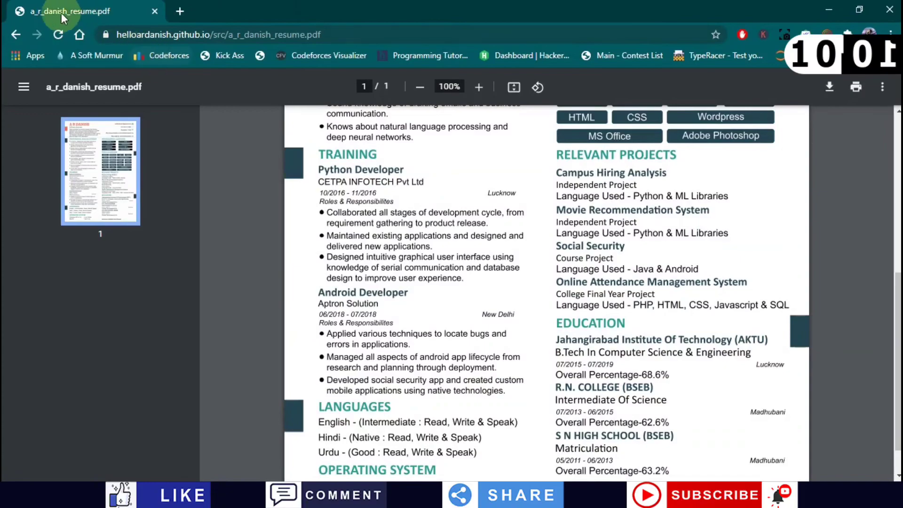
# - Return to the helloardanish.github.io repository and copy the README's site link address
pyautogui.click(18, 34)
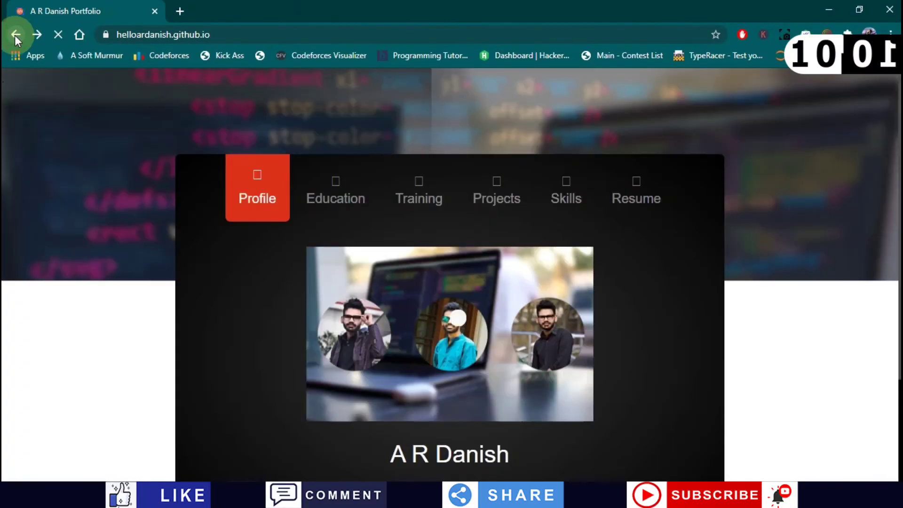
pyautogui.click(15, 35)
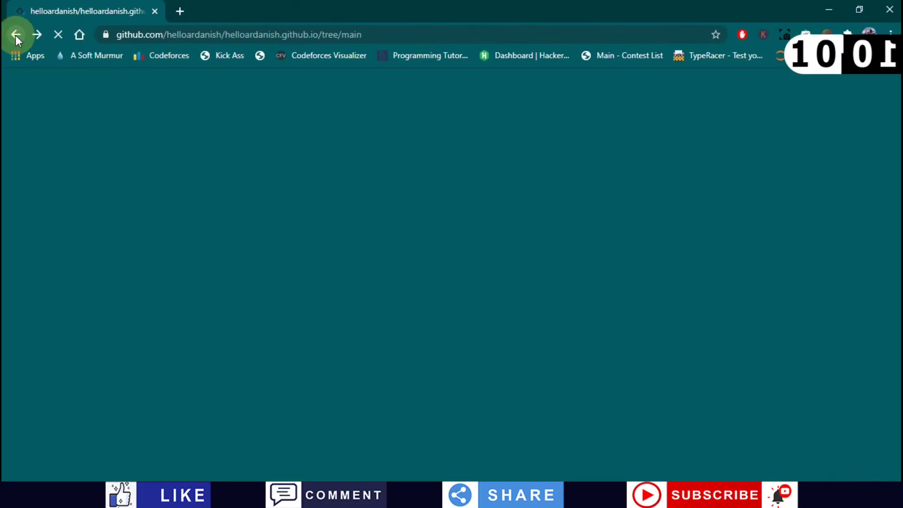
pyautogui.scroll(8, 124, 201)
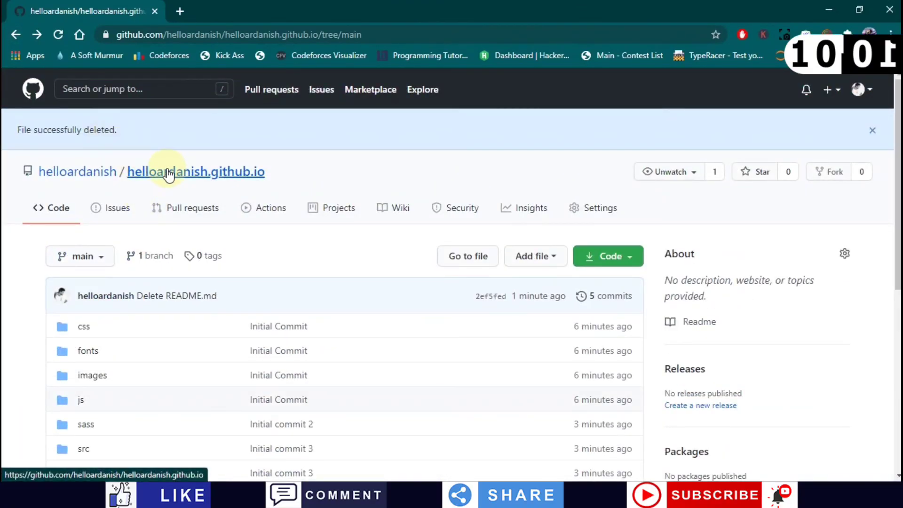
pyautogui.scroll(-8, 103, 249)
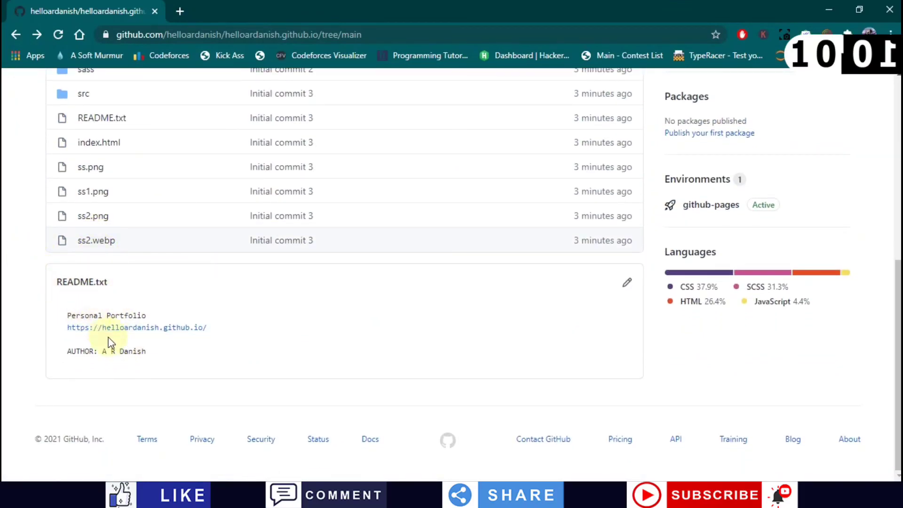
pyautogui.rightClick(108, 328)
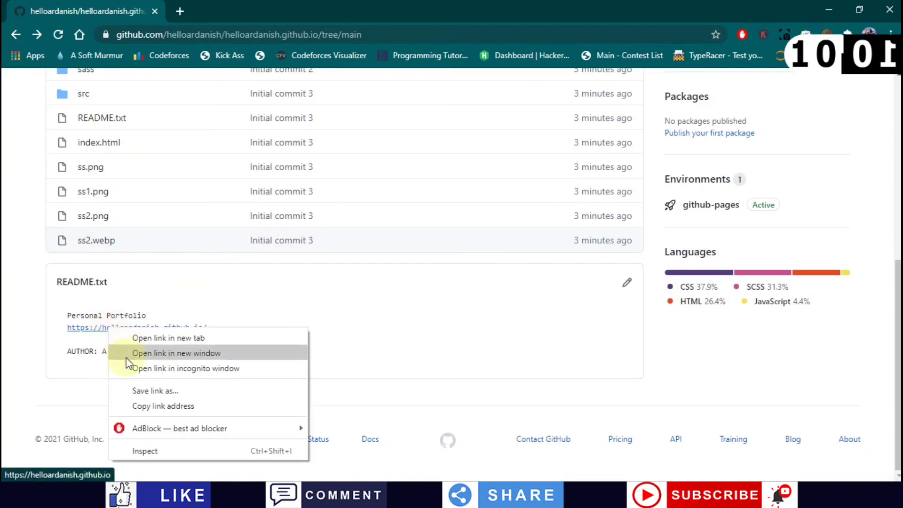
pyautogui.click(132, 403)
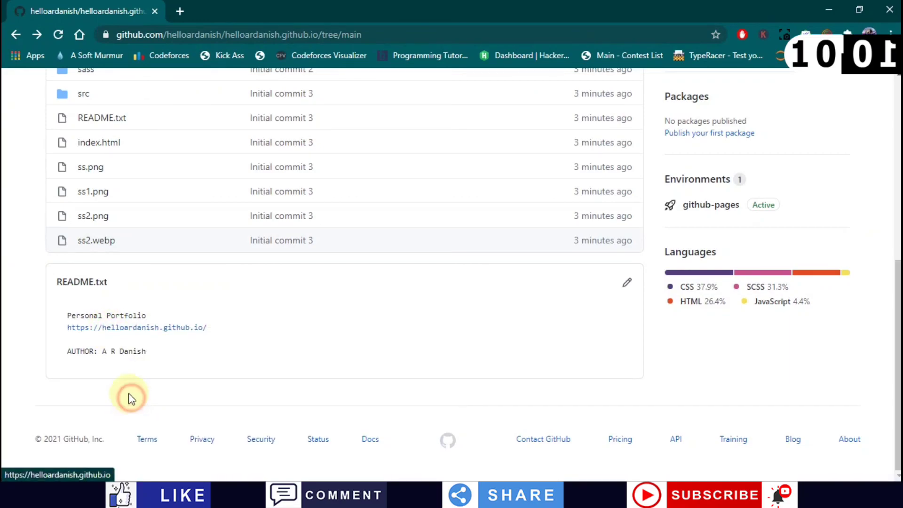
# - Open a new tab and head to WhatsApp Web
pyautogui.click(189, 3)
pyautogui.write('web.whatsapp.com')
pyautogui.press('Return')
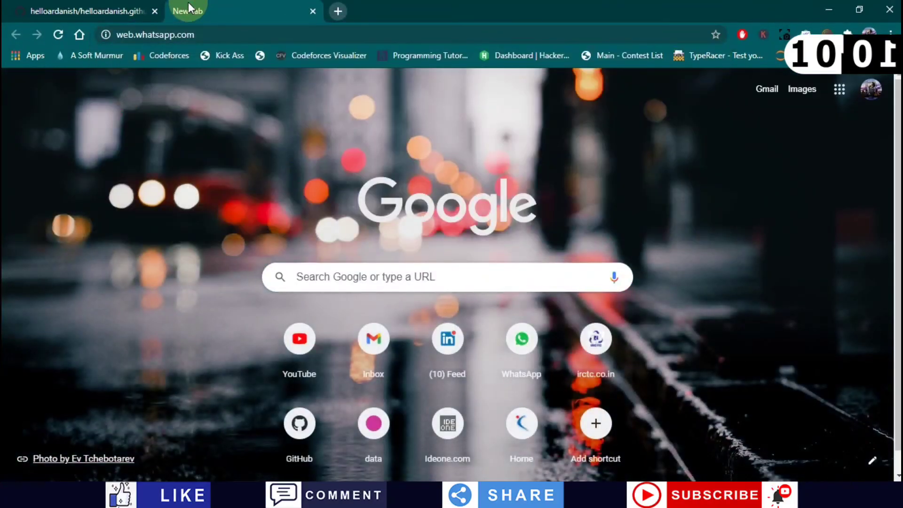